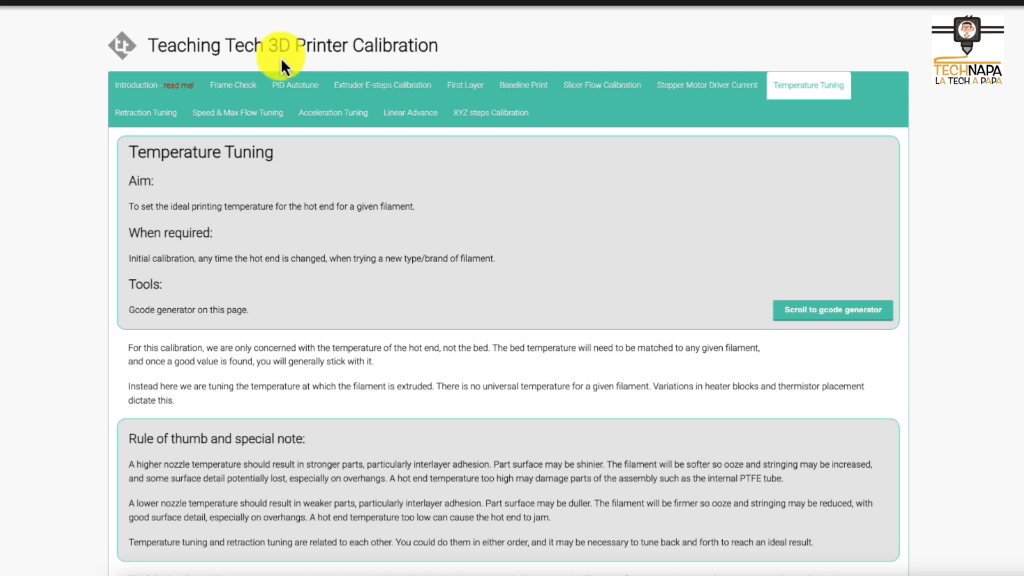
Step: Translate the Temperature Tuning page into French and look through the translated text
{"action": "right_click", "coordinate": [93, 151]}
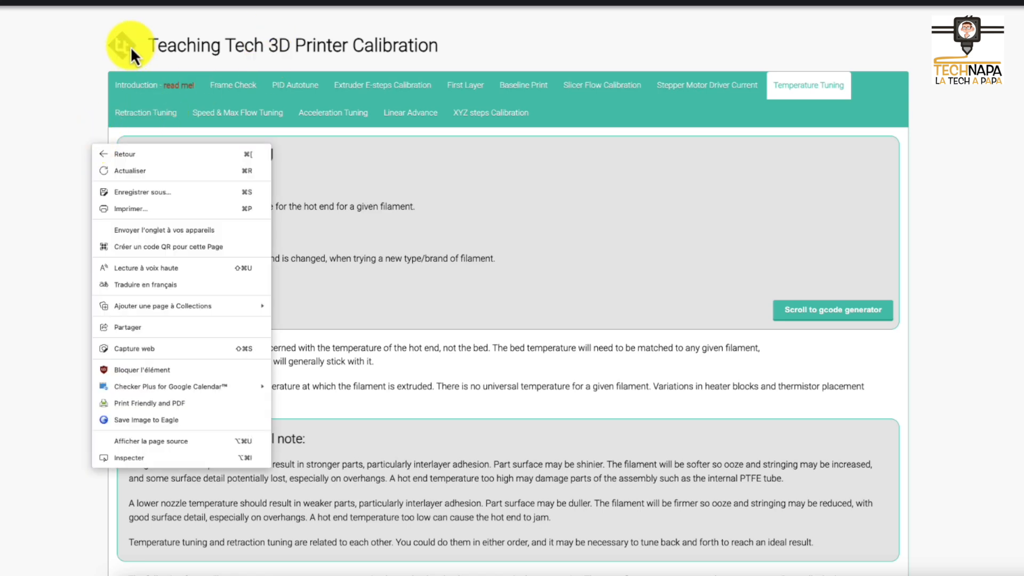
{"action": "left_click", "coordinate": [156, 290]}
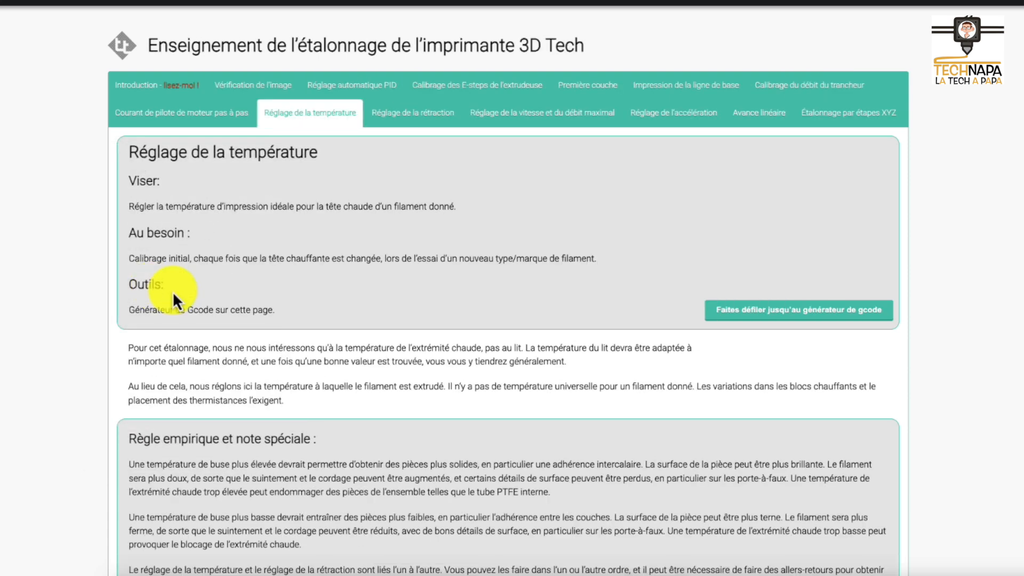
{"action": "scroll", "coordinate": [384, 249], "scroll_direction": "down", "scroll_amount": 3}
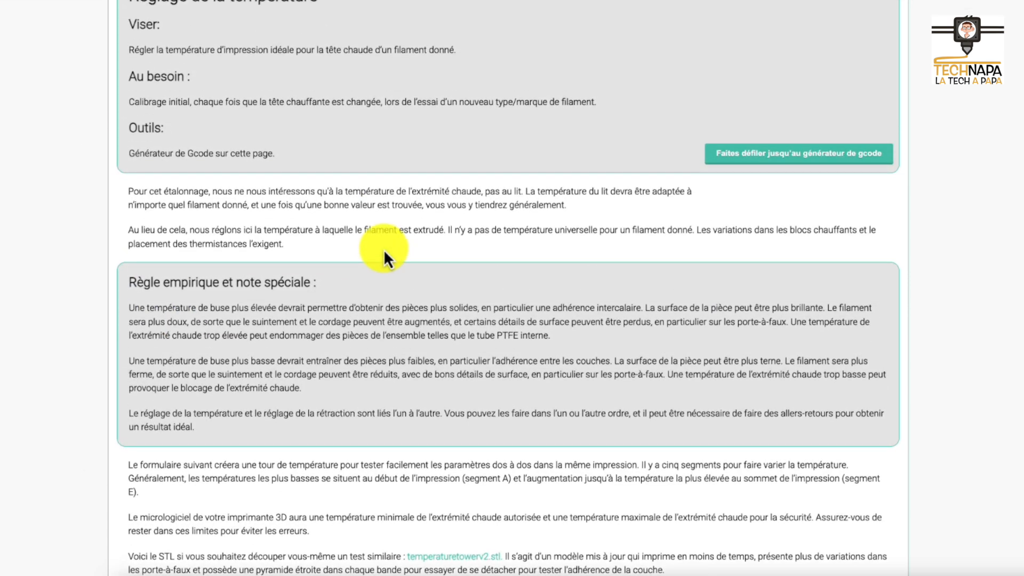
{"action": "scroll", "coordinate": [382, 247], "scroll_direction": "up", "scroll_amount": 1}
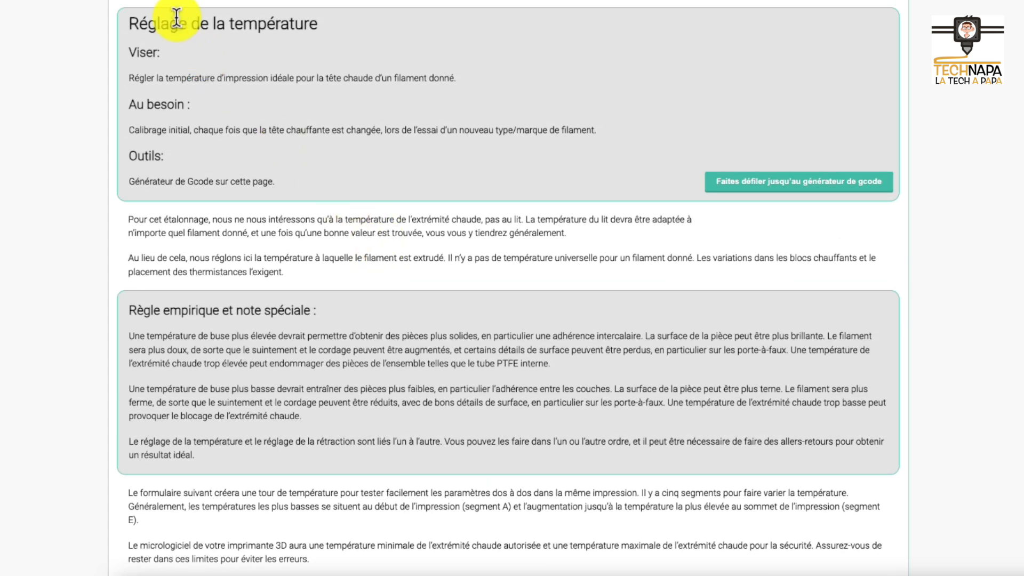
{"action": "scroll", "coordinate": [270, 140], "scroll_direction": "up", "scroll_amount": 2}
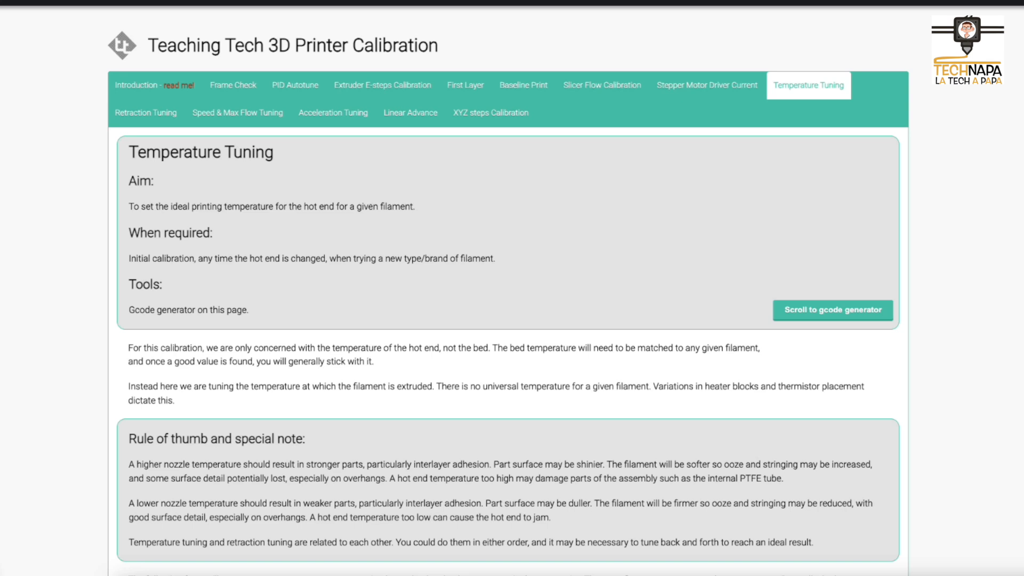
Step: Visit the calibration introduction and the 3D Printer Troubleshooting site, opening the latter's Connecting via Terminal section
{"action": "left_click", "coordinate": [20, 2]}
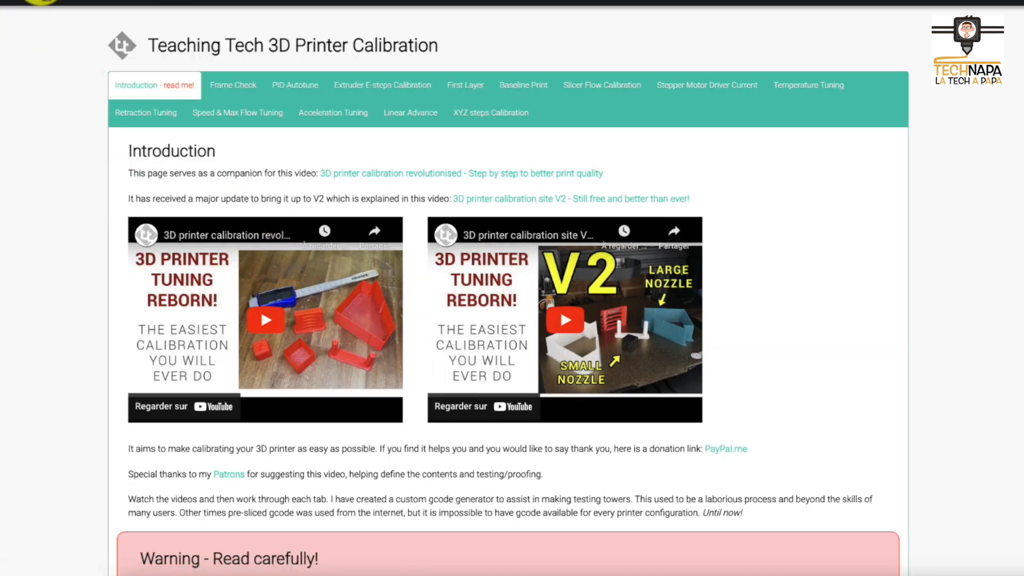
{"action": "left_click", "coordinate": [41, 1]}
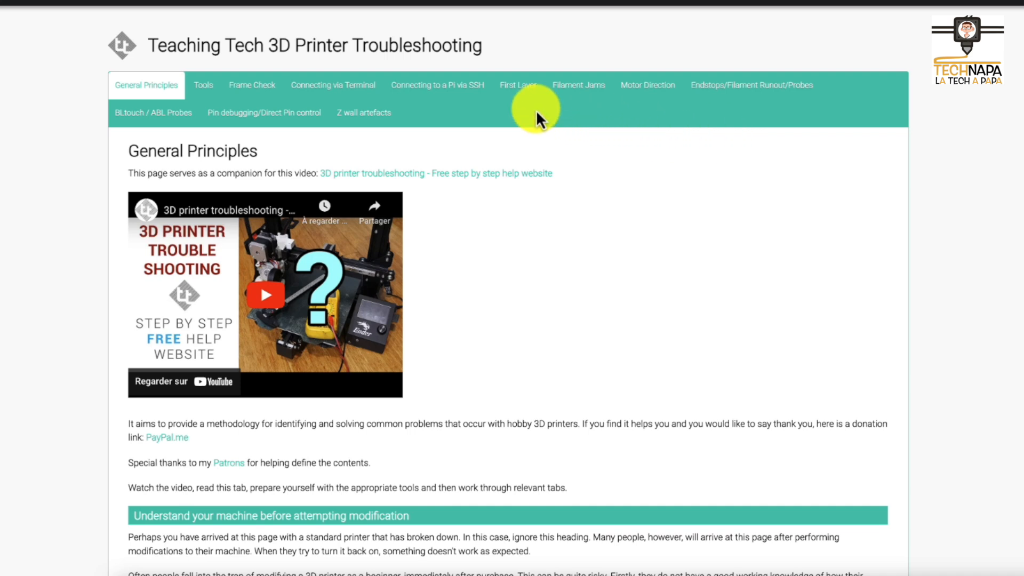
{"action": "left_click", "coordinate": [325, 88]}
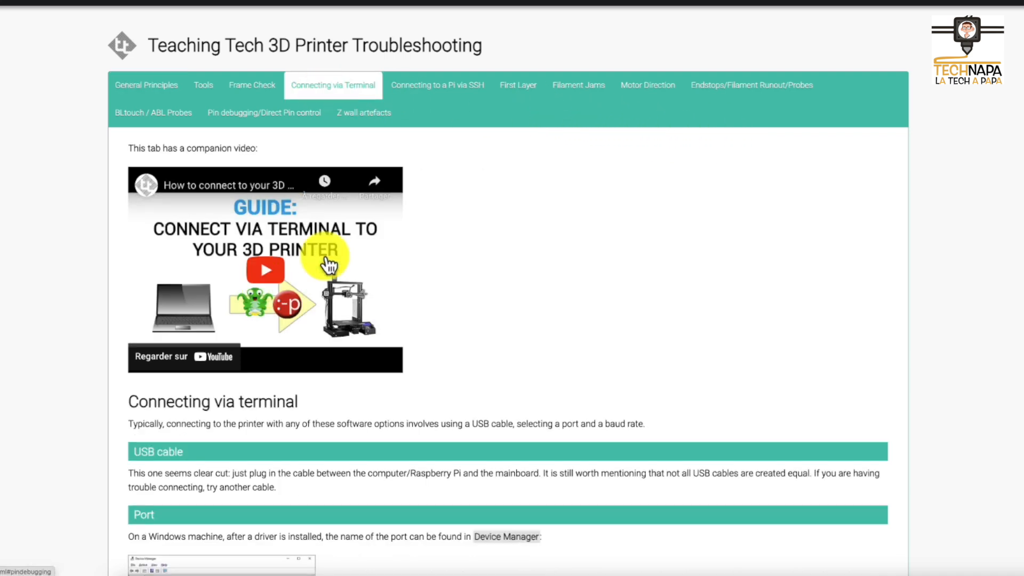
{"action": "scroll", "coordinate": [447, 271], "scroll_direction": "down", "scroll_amount": 1}
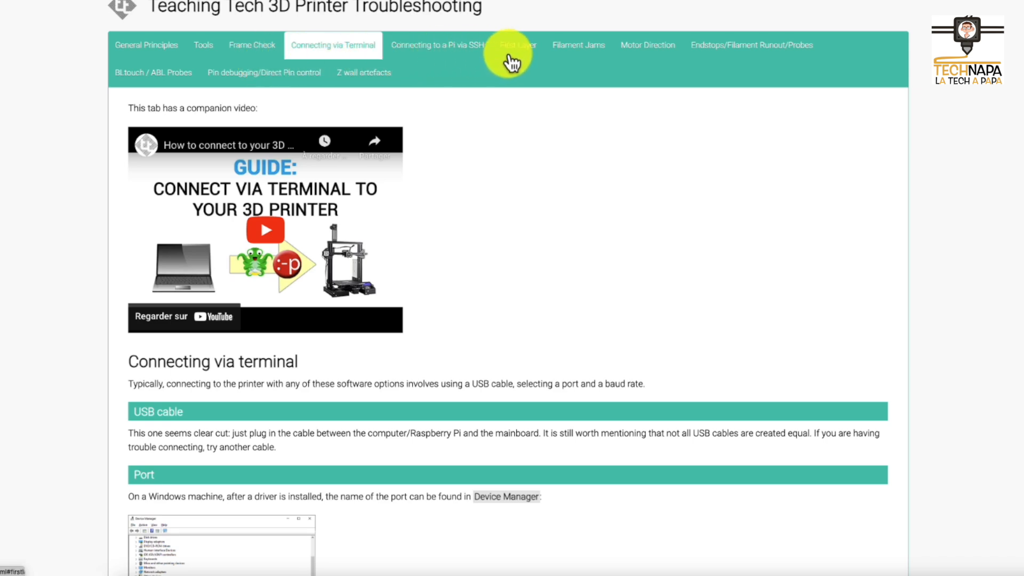
Step: Look through the troubleshooting site's First Layer section, and open the overview of the 3D printer upgrade guides
{"action": "left_click", "coordinate": [526, 49]}
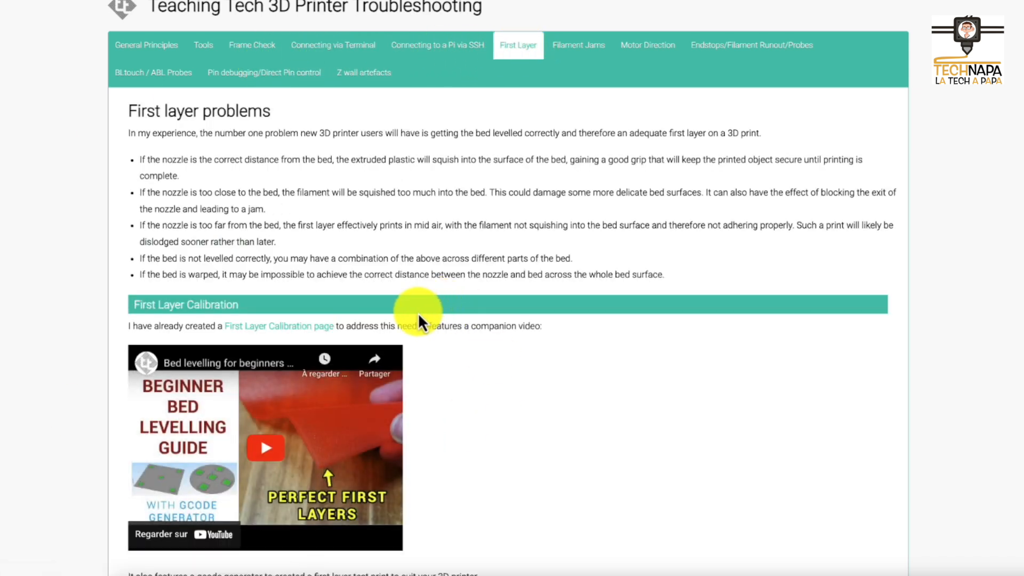
{"action": "scroll", "coordinate": [419, 320], "scroll_direction": "down", "scroll_amount": 5}
{"action": "scroll", "coordinate": [412, 291], "scroll_direction": "up", "scroll_amount": 5}
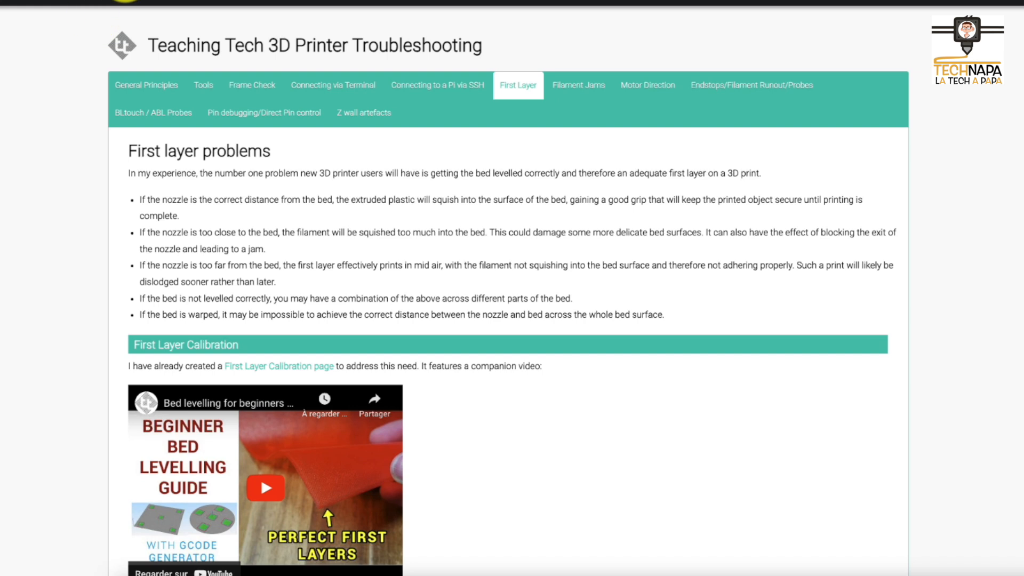
{"action": "left_click", "coordinate": [125, 1]}
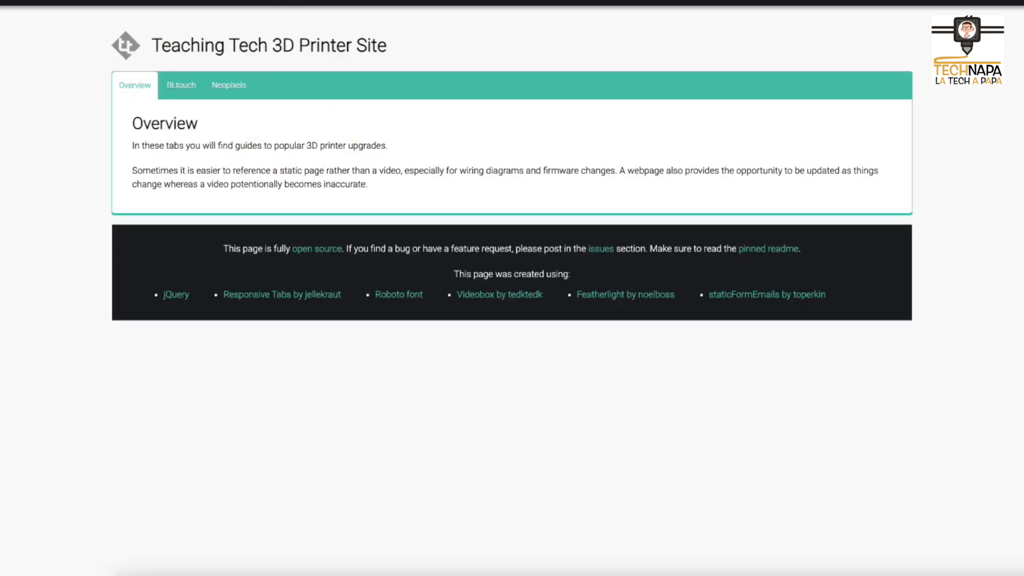
Step: Return to the calibration site's Frame Check page and translate it into French
{"action": "left_click", "coordinate": [1, 183]}
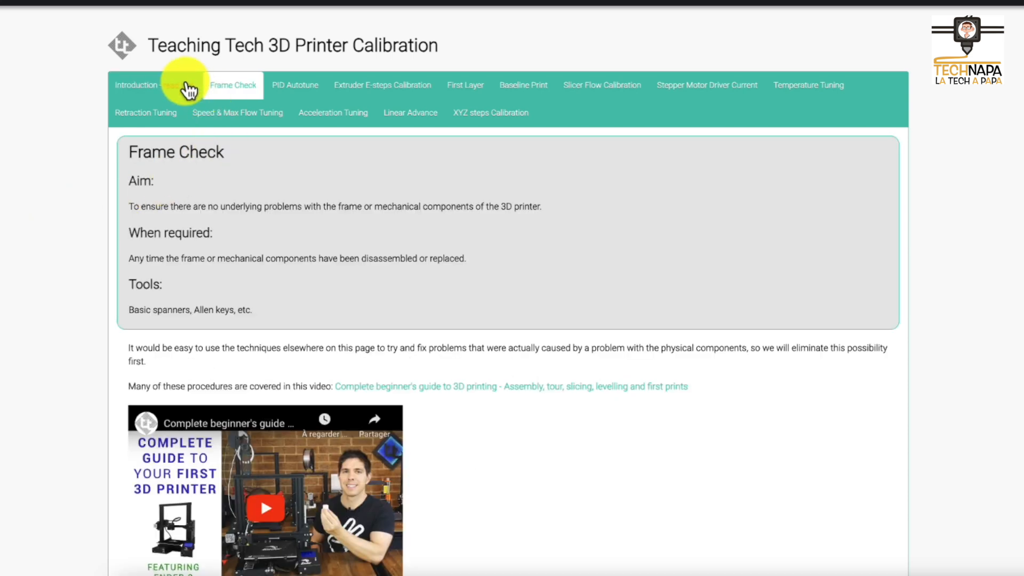
{"action": "right_click", "coordinate": [91, 195]}
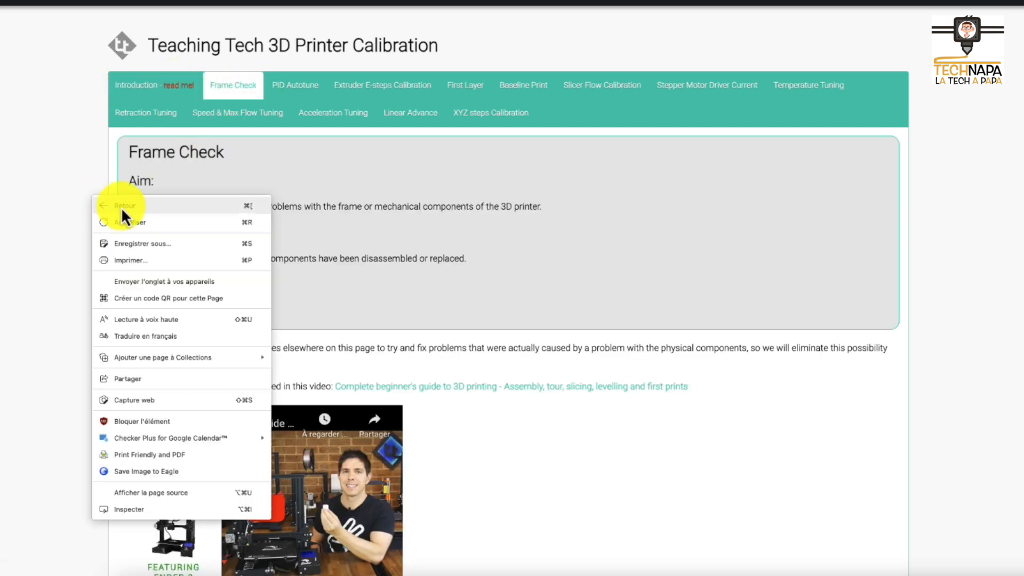
{"action": "left_click", "coordinate": [167, 337]}
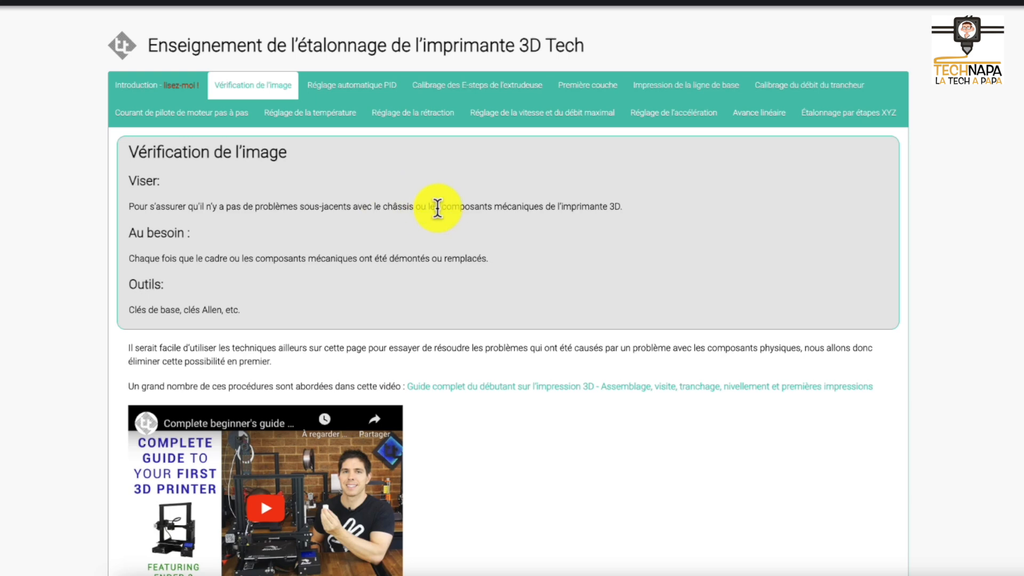
Step: Review the translated frame checks on bolts, roller tension and lubrication, and restore the page's original English text
{"action": "scroll", "coordinate": [516, 212], "scroll_direction": "down", "scroll_amount": 5}
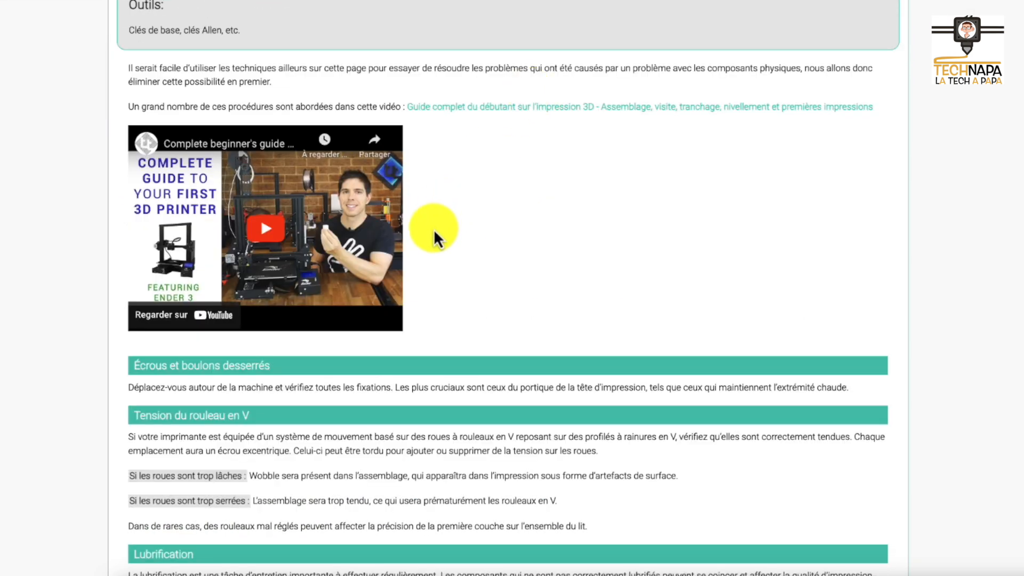
{"action": "scroll", "coordinate": [435, 229], "scroll_direction": "down", "scroll_amount": 3}
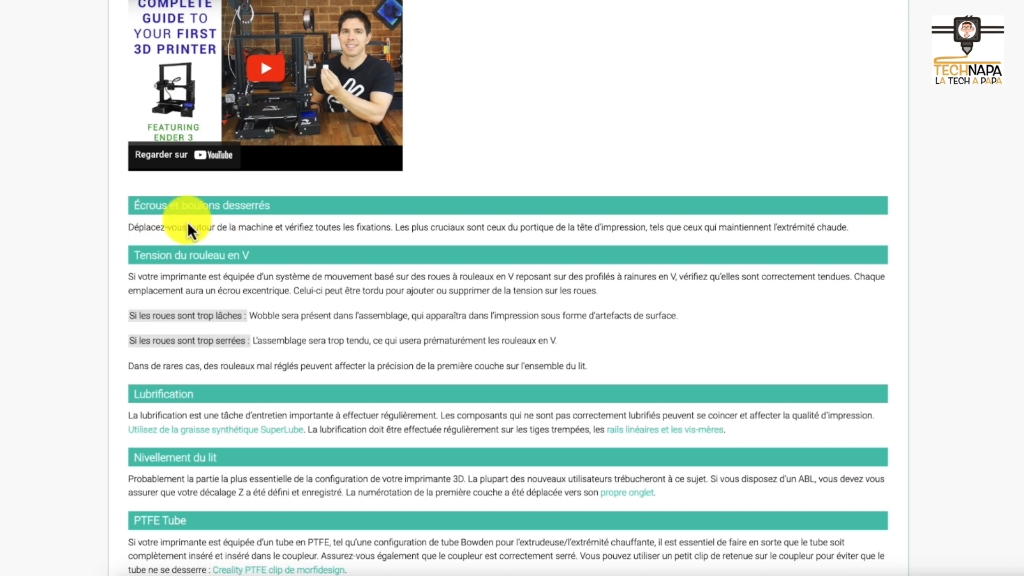
{"action": "scroll", "coordinate": [216, 261], "scroll_direction": "down", "scroll_amount": 1}
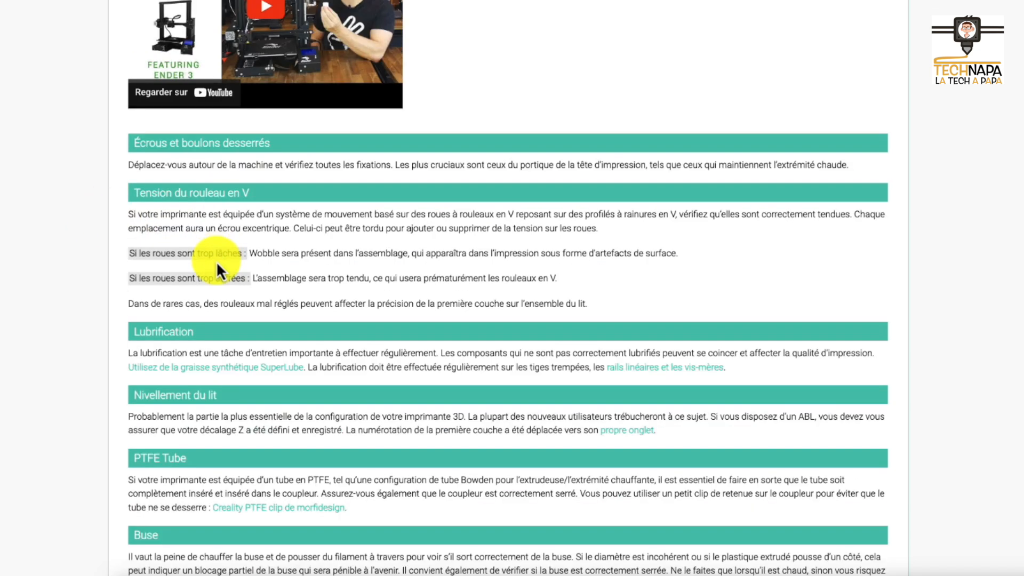
{"action": "scroll", "coordinate": [279, 423], "scroll_direction": "up", "scroll_amount": 10}
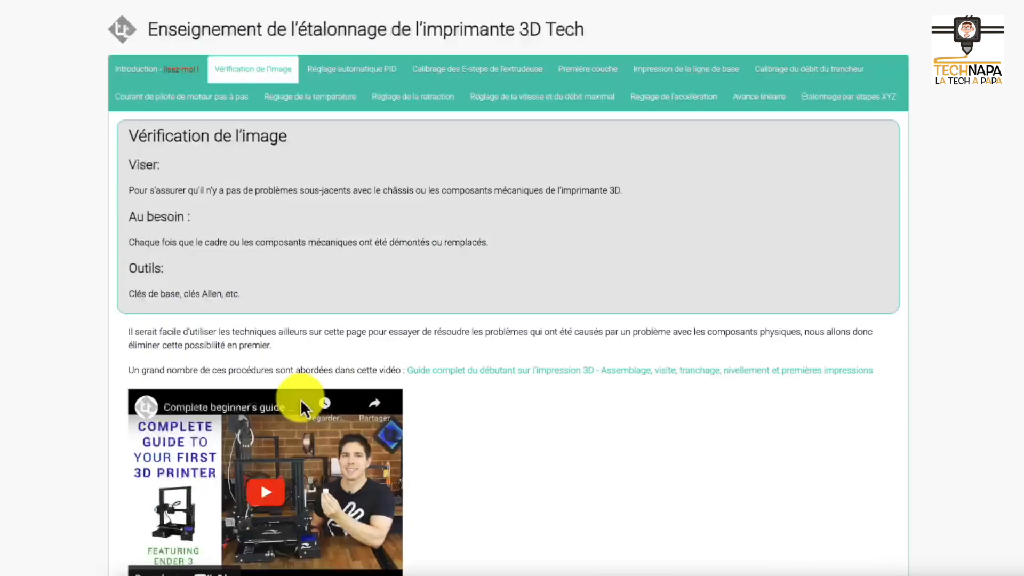
{"action": "left_click", "coordinate": [716, 1]}
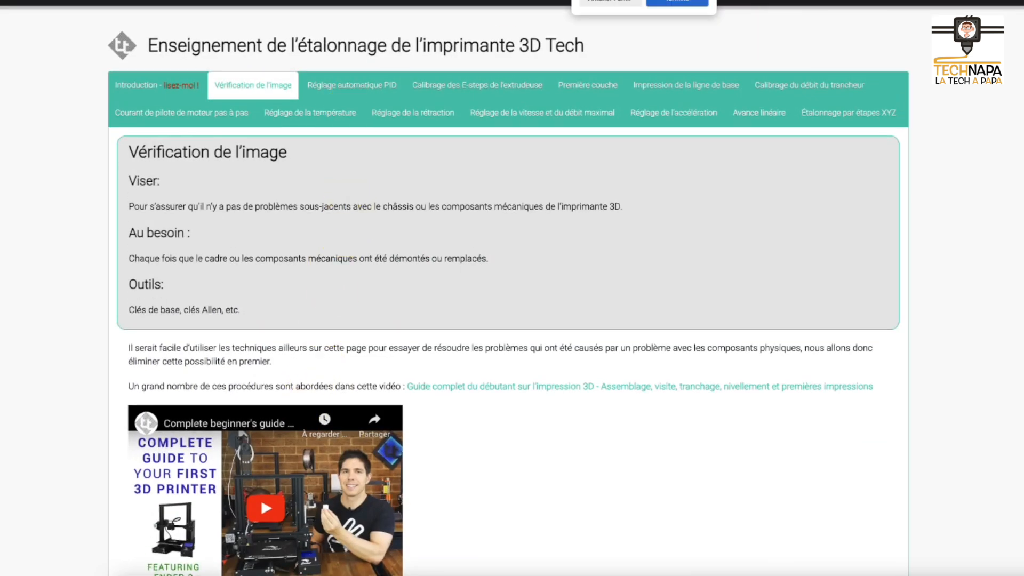
{"action": "left_click", "coordinate": [614, 2]}
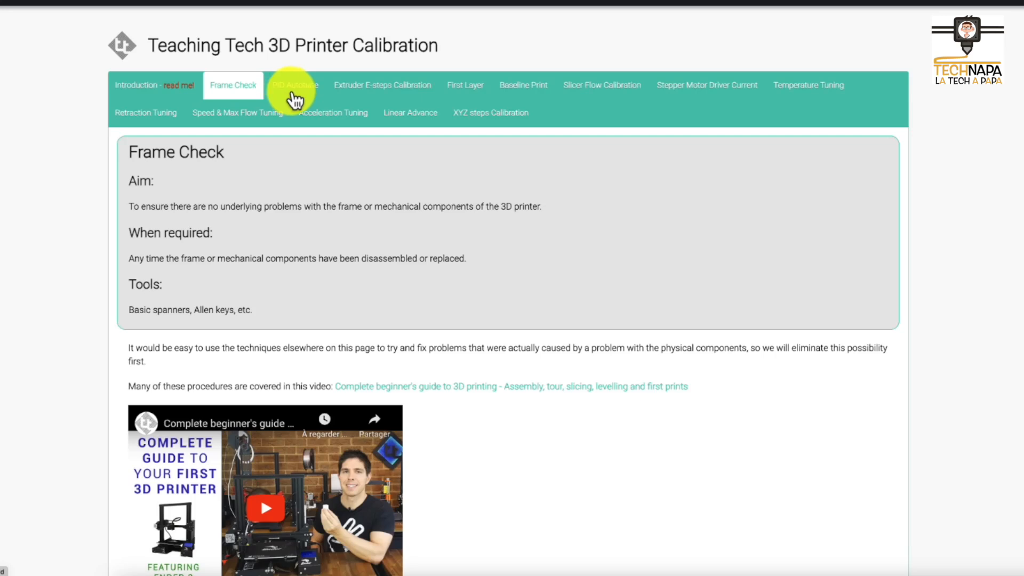
Step: Open the Extruder E-steps Calibration guide and read its procedure from the M92 command down to the E-steps calculator
{"action": "left_click", "coordinate": [412, 90]}
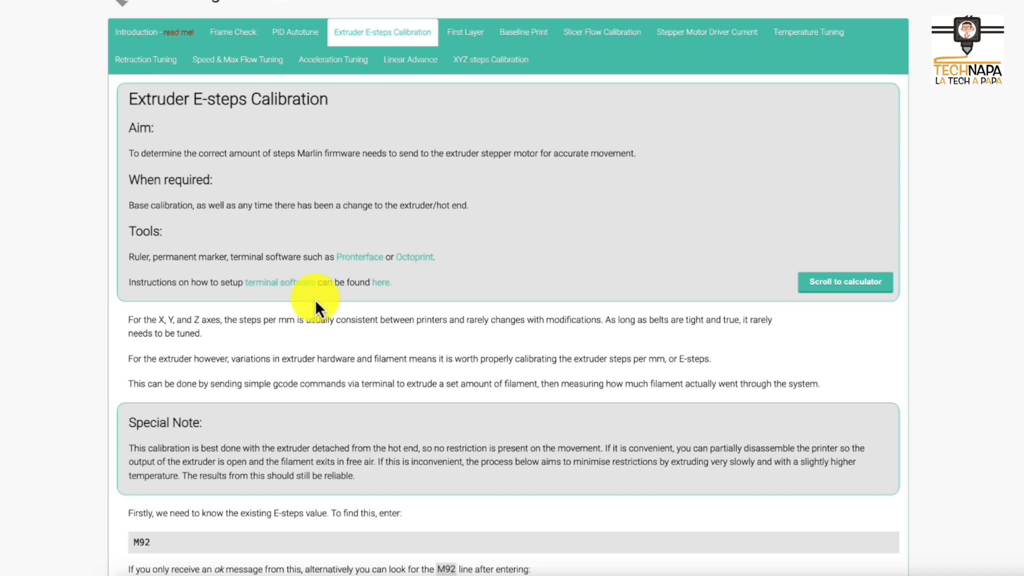
{"action": "scroll", "coordinate": [316, 302], "scroll_direction": "down", "scroll_amount": 1}
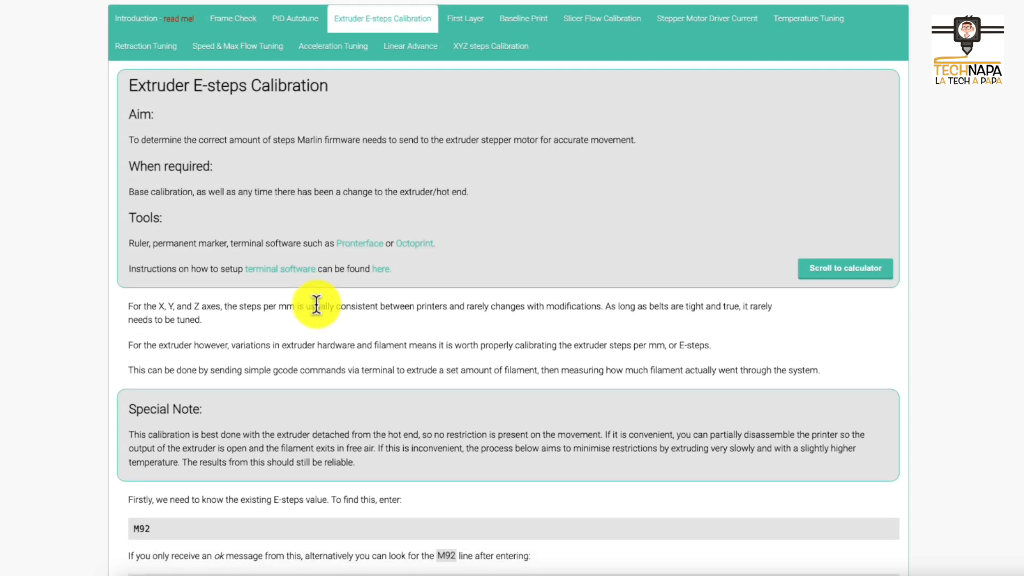
{"action": "scroll", "coordinate": [312, 299], "scroll_direction": "down", "scroll_amount": 4}
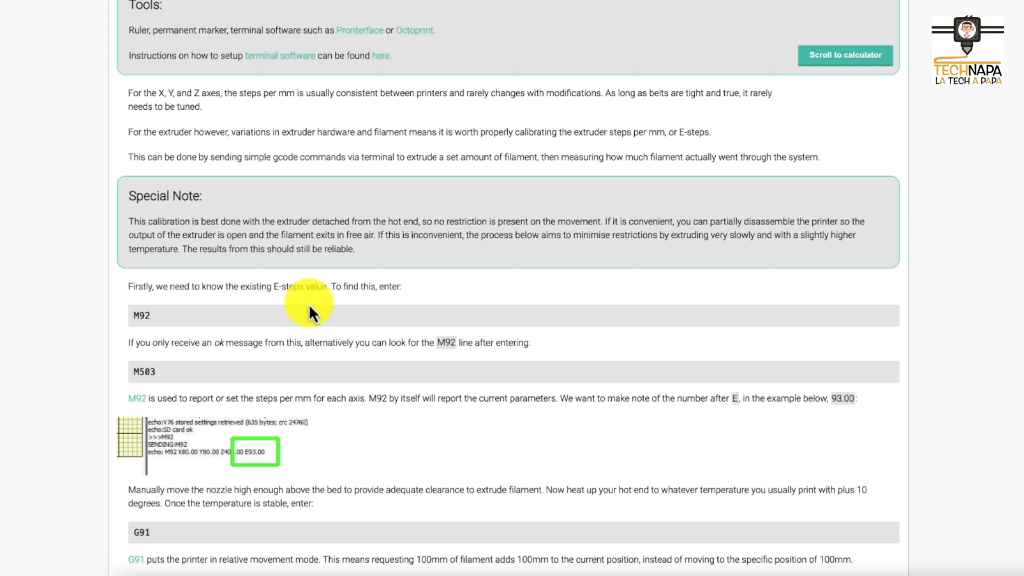
{"action": "scroll", "coordinate": [440, 178], "scroll_direction": "down", "scroll_amount": 1}
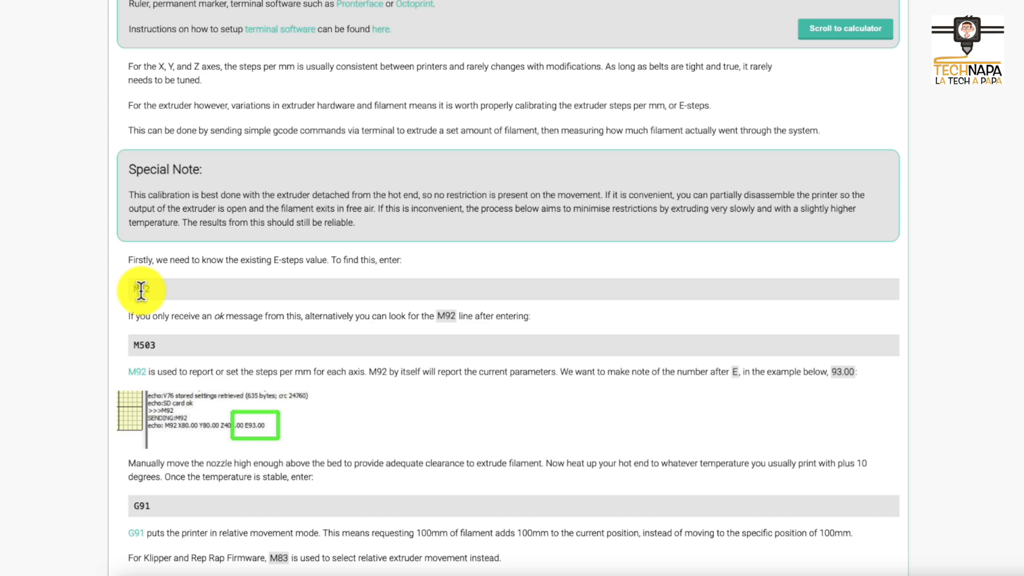
{"action": "scroll", "coordinate": [210, 315], "scroll_direction": "down", "scroll_amount": 4}
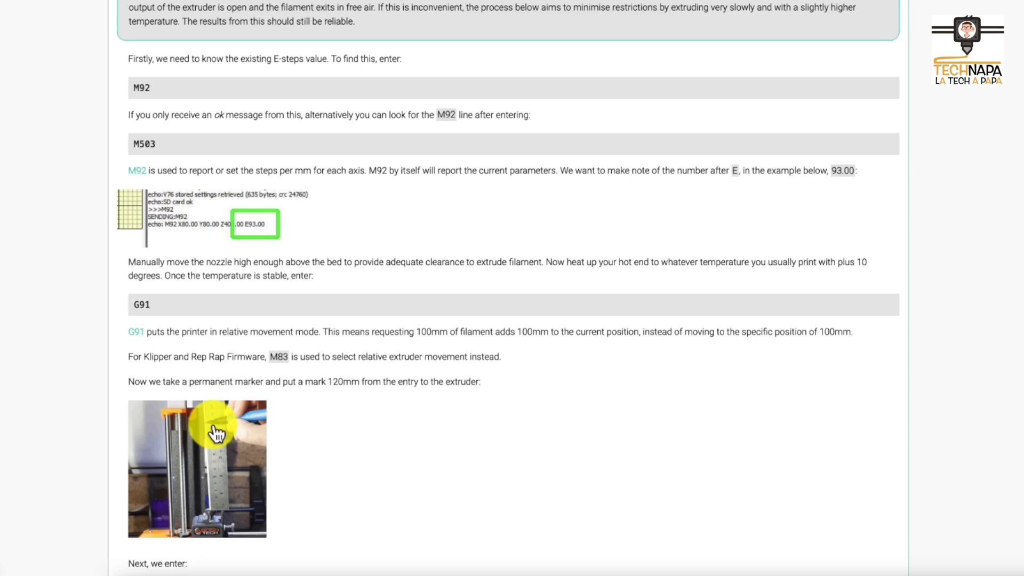
{"action": "scroll", "coordinate": [216, 434], "scroll_direction": "down", "scroll_amount": 12}
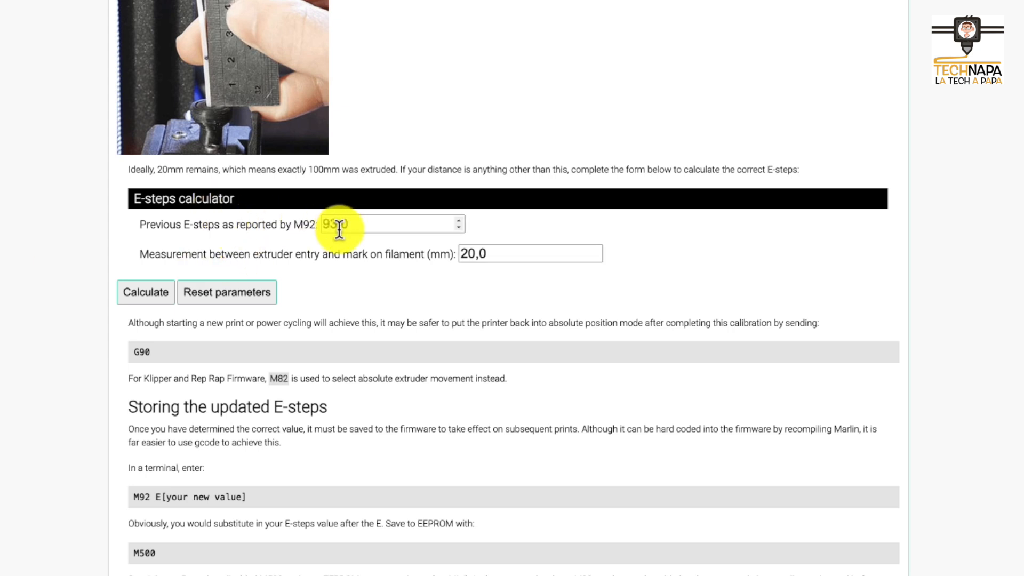
Step: Recheck the M92 example output, the 120 mm filament marking and the extrusion measurement against the calculator's fields
{"action": "scroll", "coordinate": [319, 232], "scroll_direction": "up", "scroll_amount": 15}
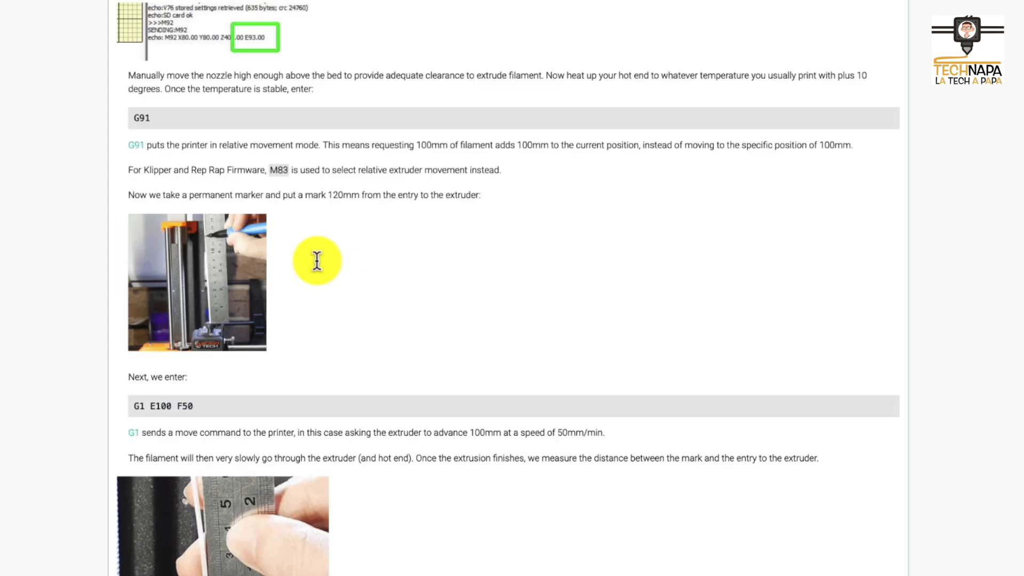
{"action": "scroll", "coordinate": [296, 265], "scroll_direction": "down", "scroll_amount": 3}
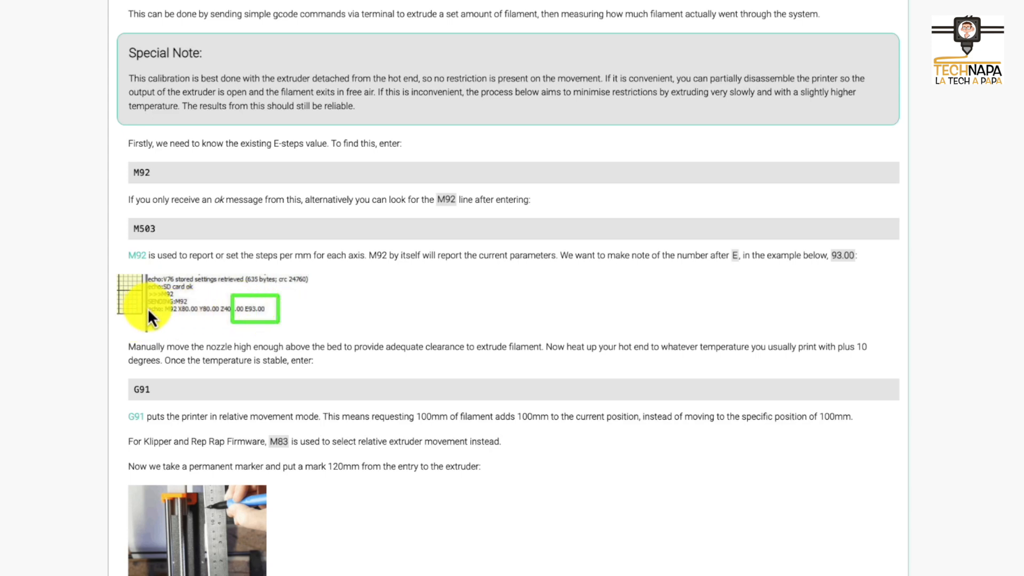
{"action": "scroll", "coordinate": [241, 316], "scroll_direction": "down", "scroll_amount": 15}
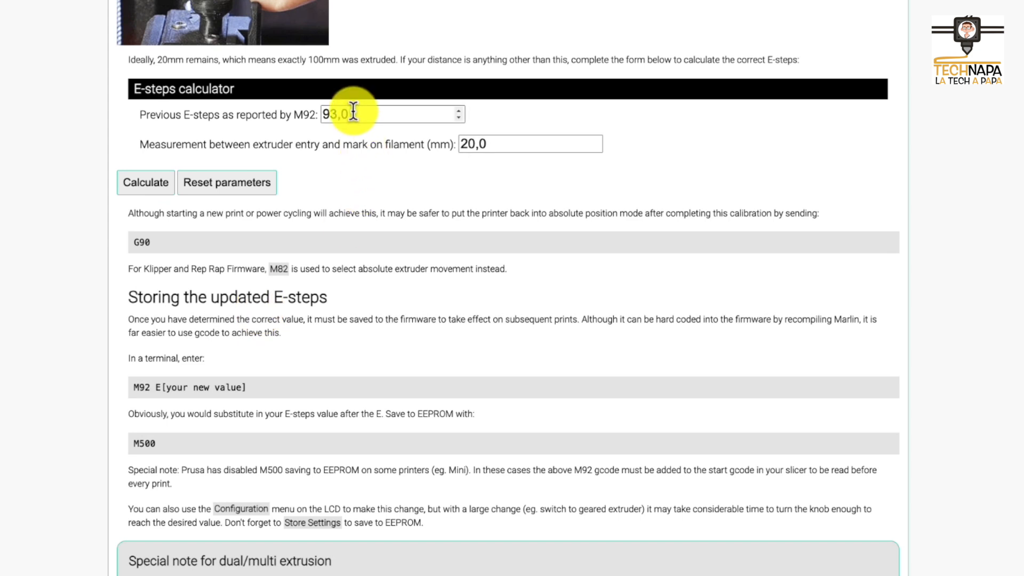
{"action": "scroll", "coordinate": [322, 94], "scroll_direction": "up", "scroll_amount": 10}
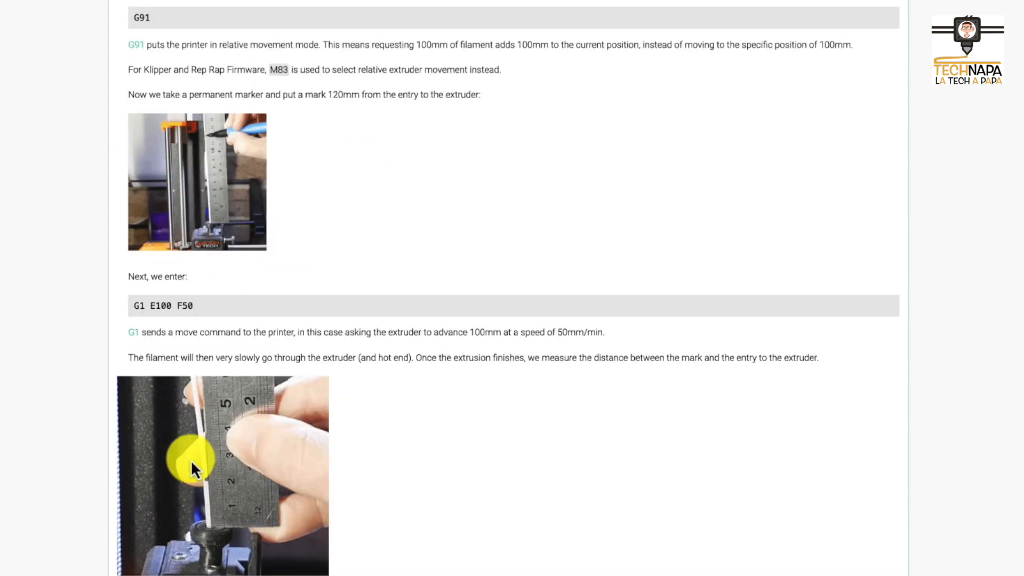
{"action": "scroll", "coordinate": [223, 430], "scroll_direction": "up", "scroll_amount": 1}
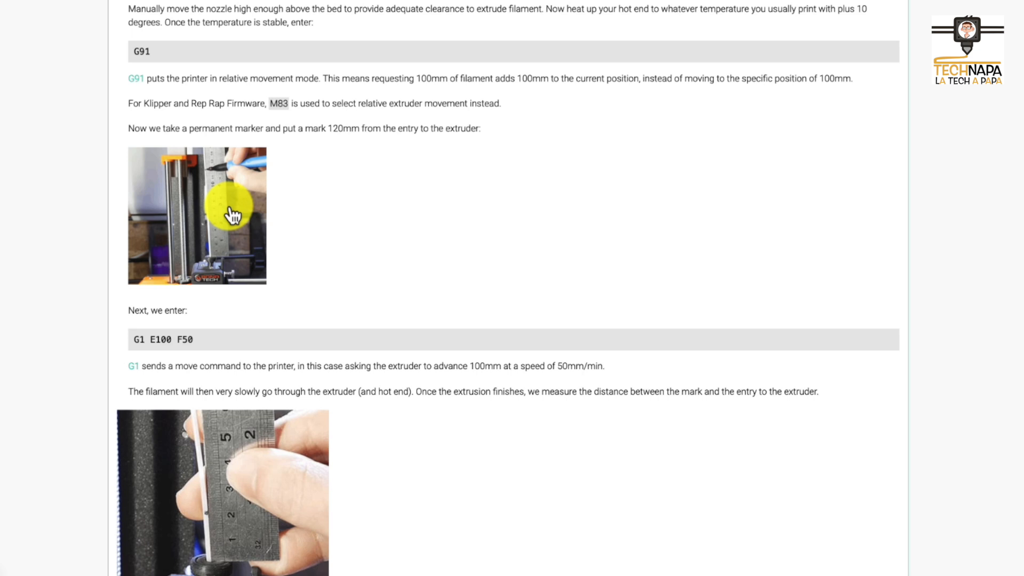
Step: Calculate the new E-steps from a previous value of 93.0 and a 20.0 mm filament measurement, and review the resulting commands
{"action": "scroll", "coordinate": [233, 216], "scroll_direction": "down", "scroll_amount": 7}
{"action": "double_click", "coordinate": [532, 341]}
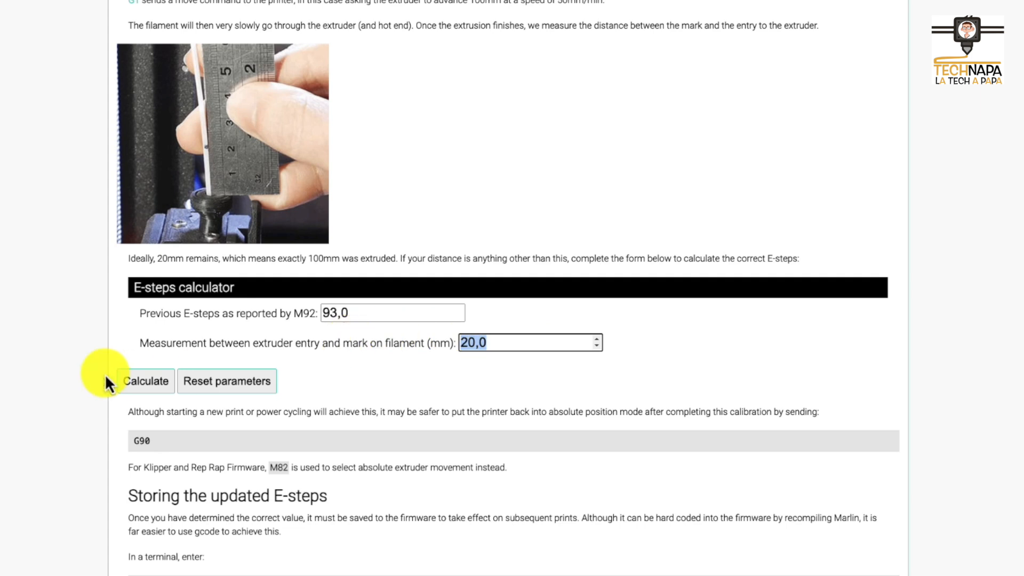
{"action": "left_click", "coordinate": [141, 383]}
{"action": "scroll", "coordinate": [203, 359], "scroll_direction": "down", "scroll_amount": 2}
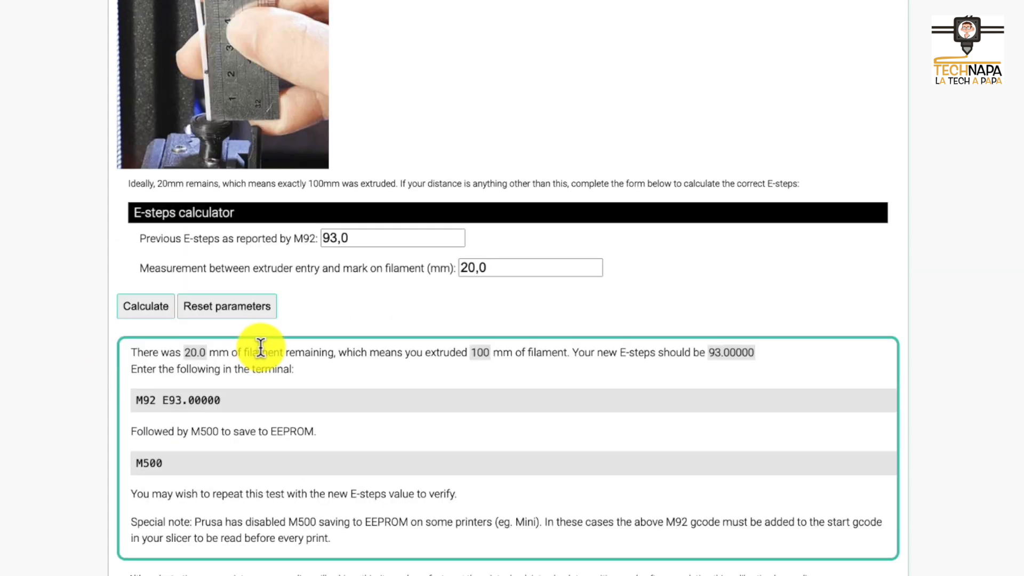
{"action": "scroll", "coordinate": [261, 346], "scroll_direction": "down", "scroll_amount": 2}
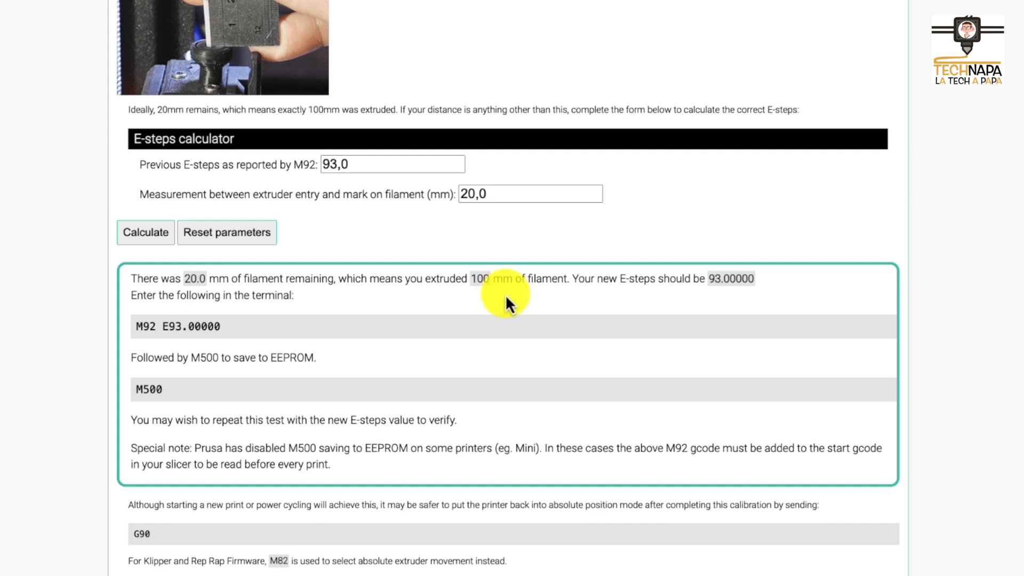
Step: Recalculate the E-steps with a filament measurement of 12 mm and highlight the resulting M92 command
{"action": "scroll", "coordinate": [251, 101], "scroll_direction": "up", "scroll_amount": 5}
{"action": "scroll", "coordinate": [288, 98], "scroll_direction": "down", "scroll_amount": 4}
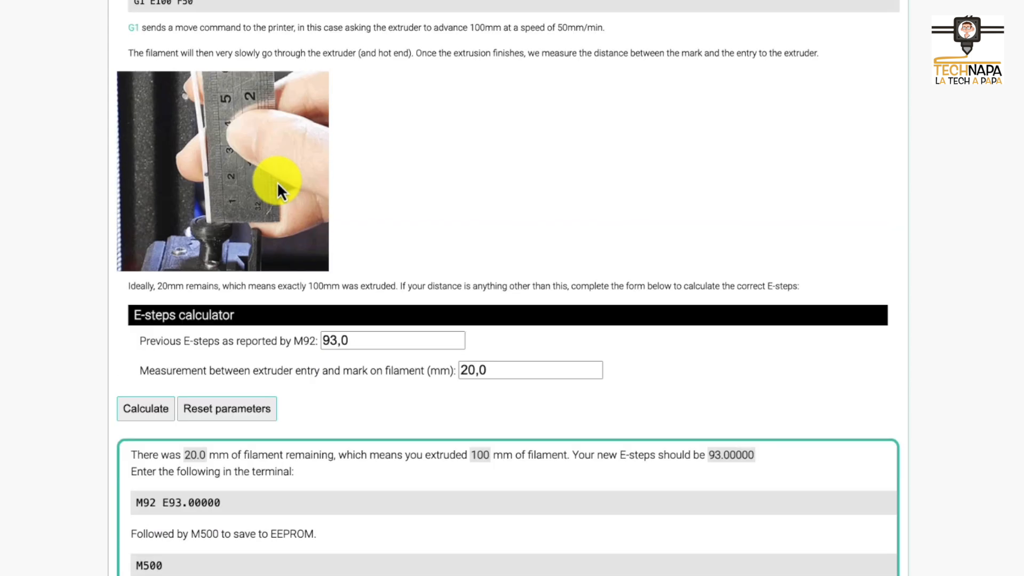
{"action": "double_click", "coordinate": [336, 212]}
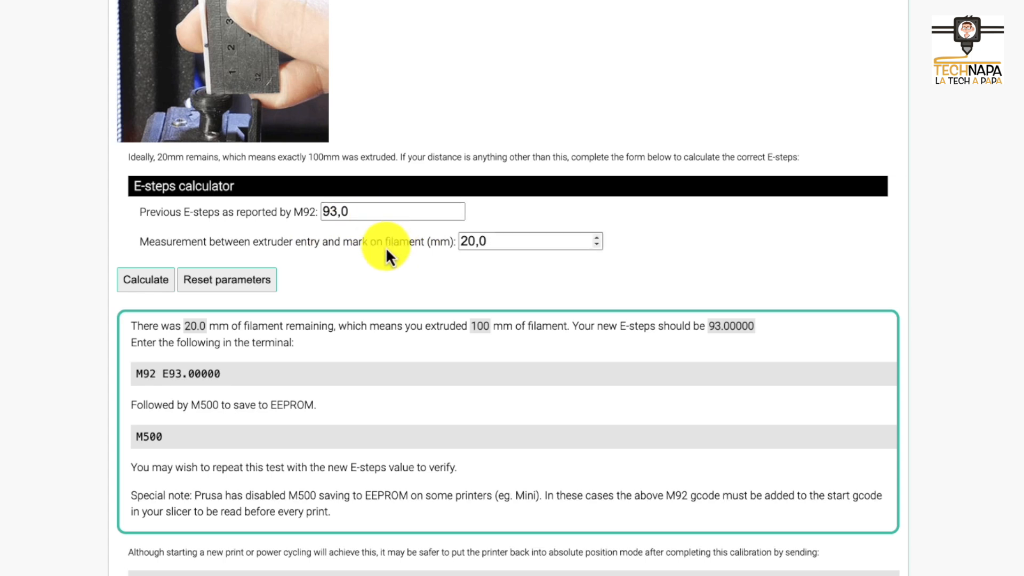
{"action": "scroll", "coordinate": [342, 310], "scroll_direction": "up", "scroll_amount": 1}
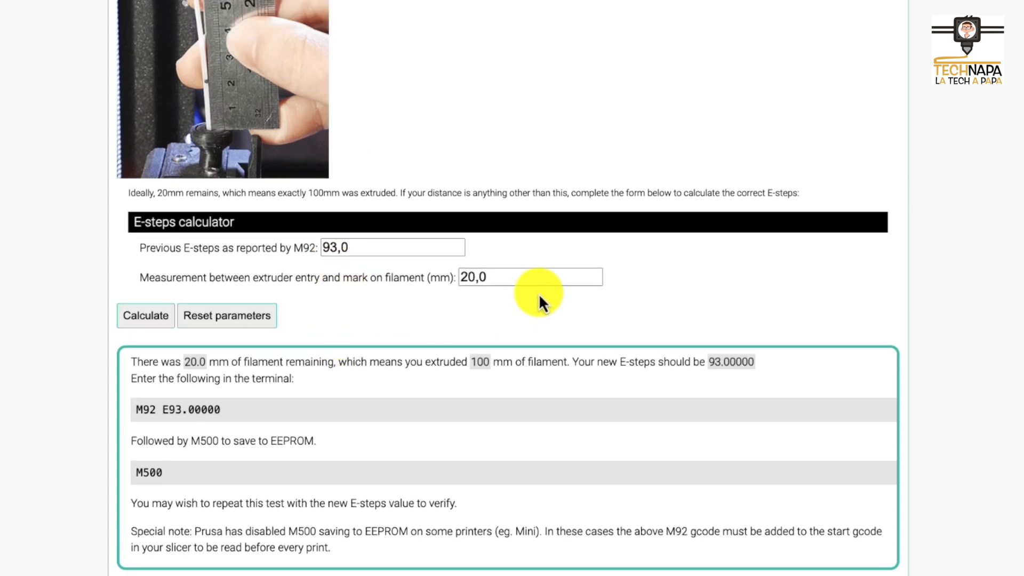
{"action": "left_click_drag", "start_coordinate": [533, 279], "coordinate": [452, 279]}
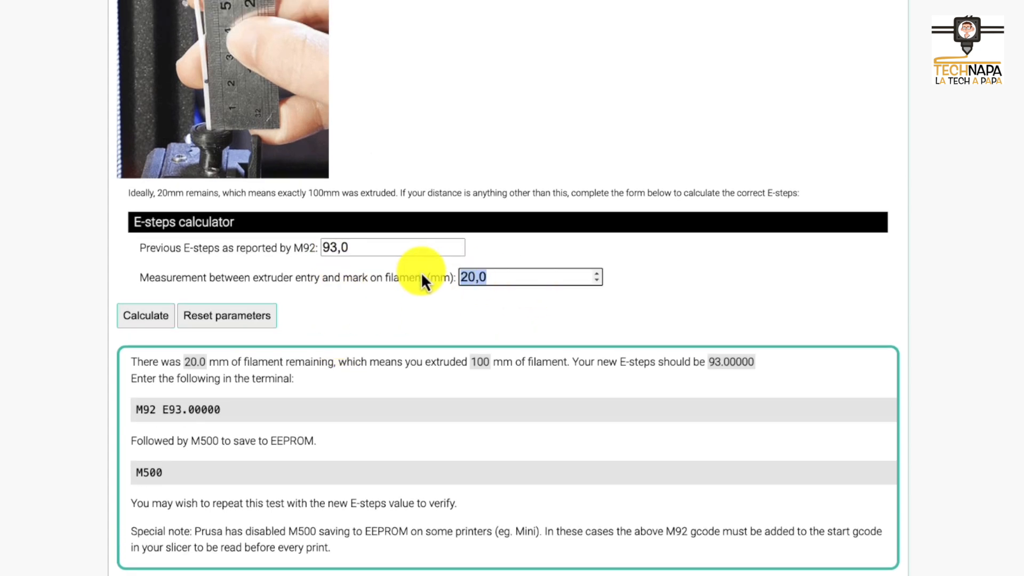
{"action": "type", "text": "12"}
{"action": "left_click", "coordinate": [682, 366]}
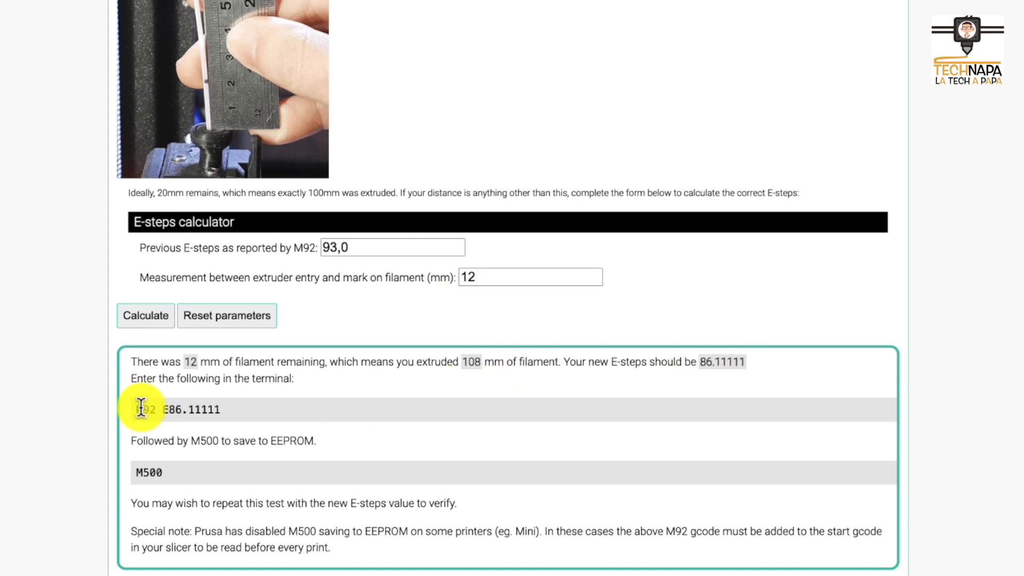
{"action": "left_click_drag", "start_coordinate": [142, 410], "coordinate": [234, 412]}
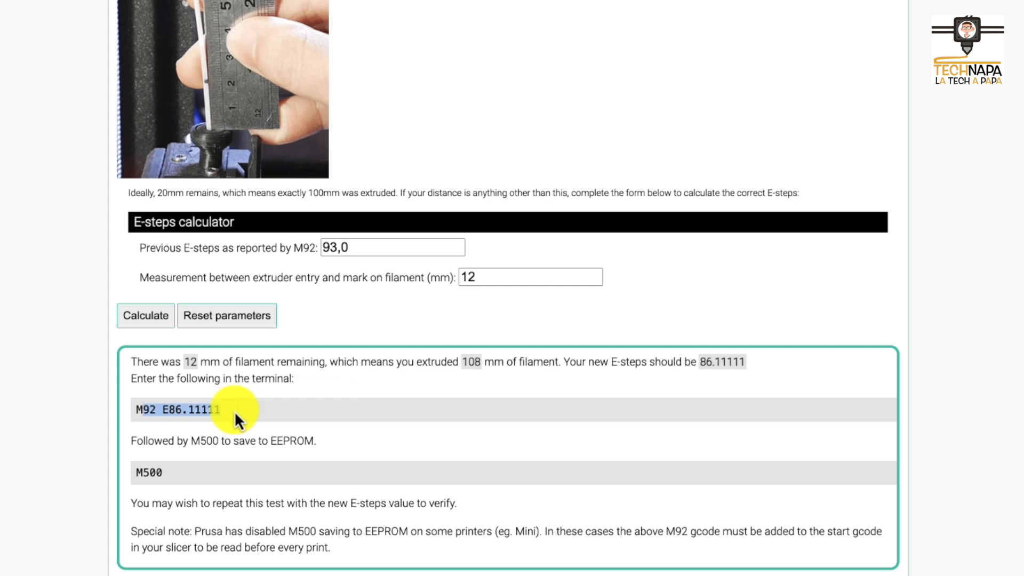
Step: Review the section on storing the updated E-steps with M92 and M500, and open the First Layer guide
{"action": "scroll", "coordinate": [235, 411], "scroll_direction": "down", "scroll_amount": 9}
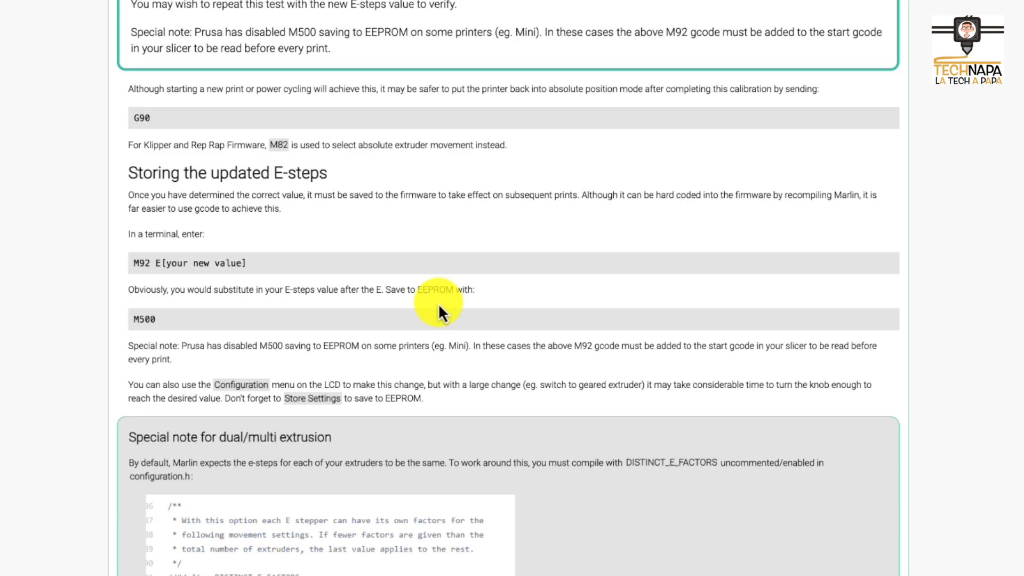
{"action": "scroll", "coordinate": [448, 312], "scroll_direction": "down", "scroll_amount": 3}
{"action": "scroll", "coordinate": [465, 315], "scroll_direction": "up", "scroll_amount": 8}
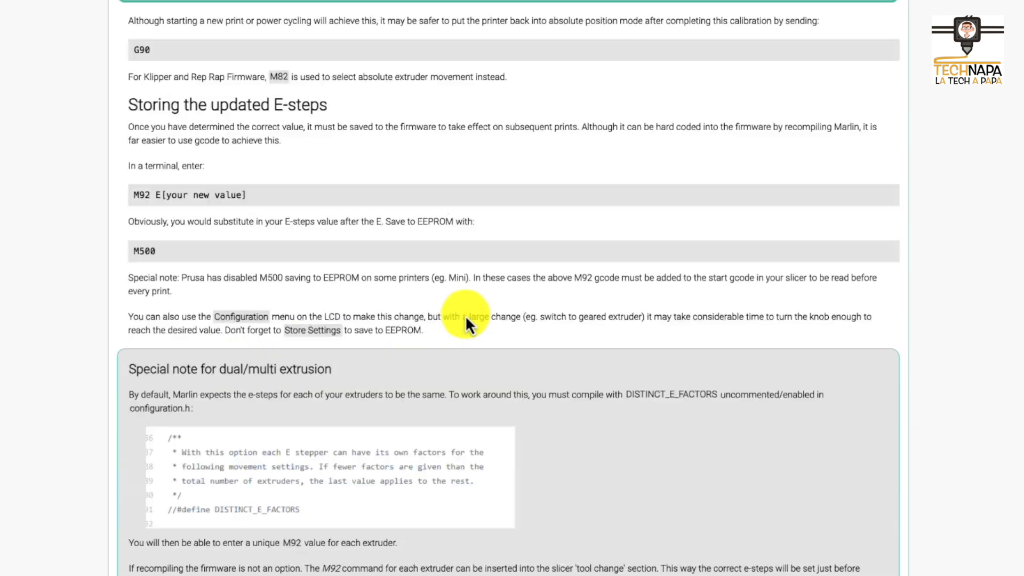
{"action": "scroll", "coordinate": [435, 159], "scroll_direction": "up", "scroll_amount": 9}
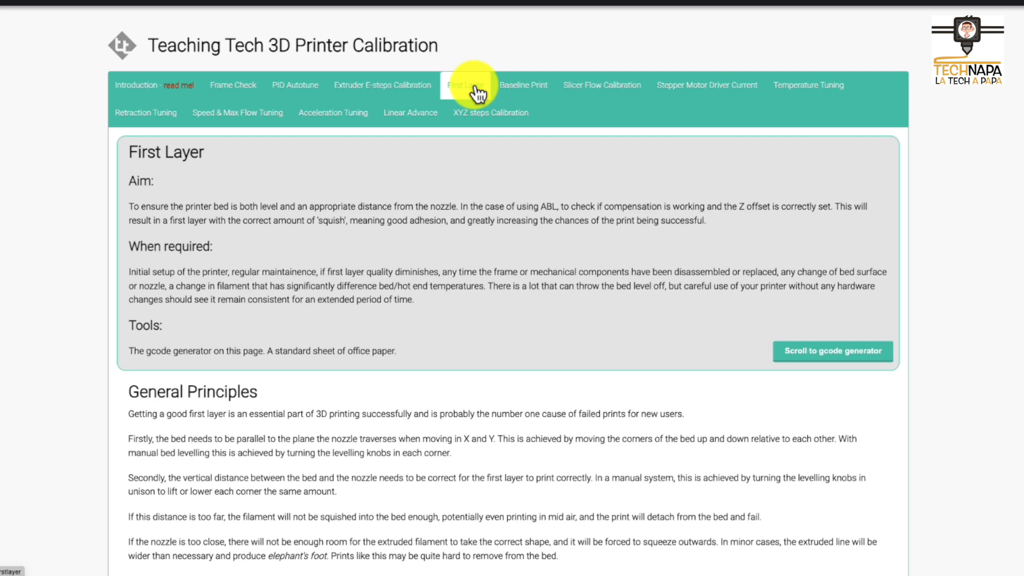
Step: Read the First Layer guide's aim, when it is required, the tools needed and the general principles of bed levelling
{"action": "scroll", "coordinate": [585, 299], "scroll_direction": "down", "scroll_amount": 11}
{"action": "scroll", "coordinate": [587, 302], "scroll_direction": "up", "scroll_amount": 8}
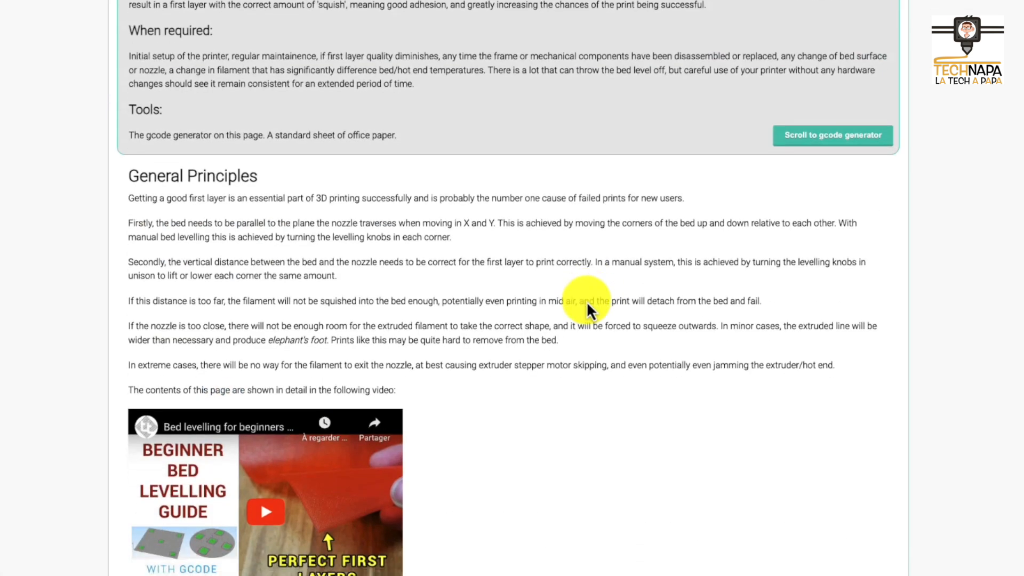
{"action": "scroll", "coordinate": [587, 302], "scroll_direction": "up", "scroll_amount": 5}
{"action": "scroll", "coordinate": [586, 303], "scroll_direction": "down", "scroll_amount": 3}
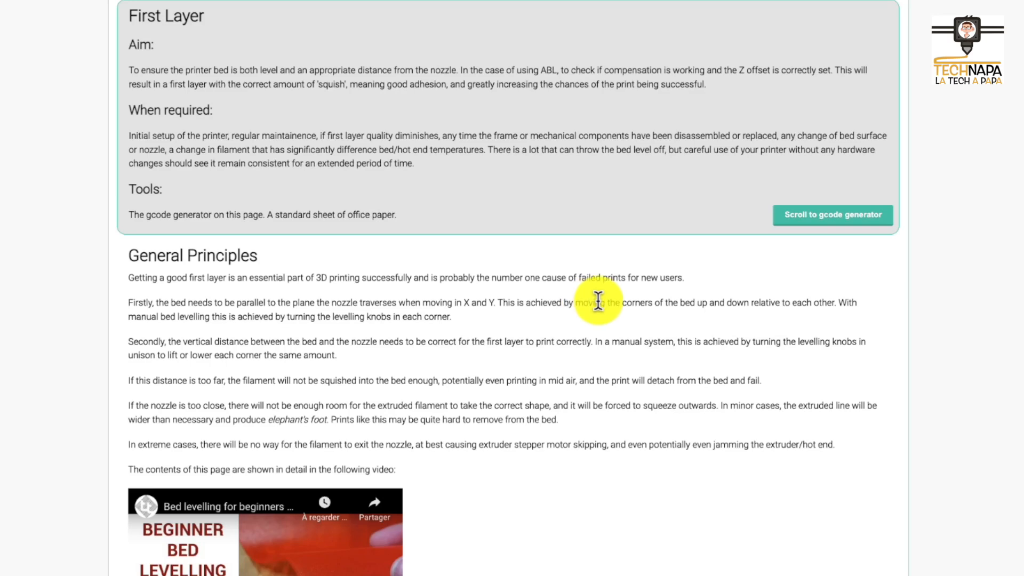
{"action": "scroll", "coordinate": [595, 297], "scroll_direction": "down", "scroll_amount": 3}
{"action": "scroll", "coordinate": [366, 405], "scroll_direction": "up", "scroll_amount": 5}
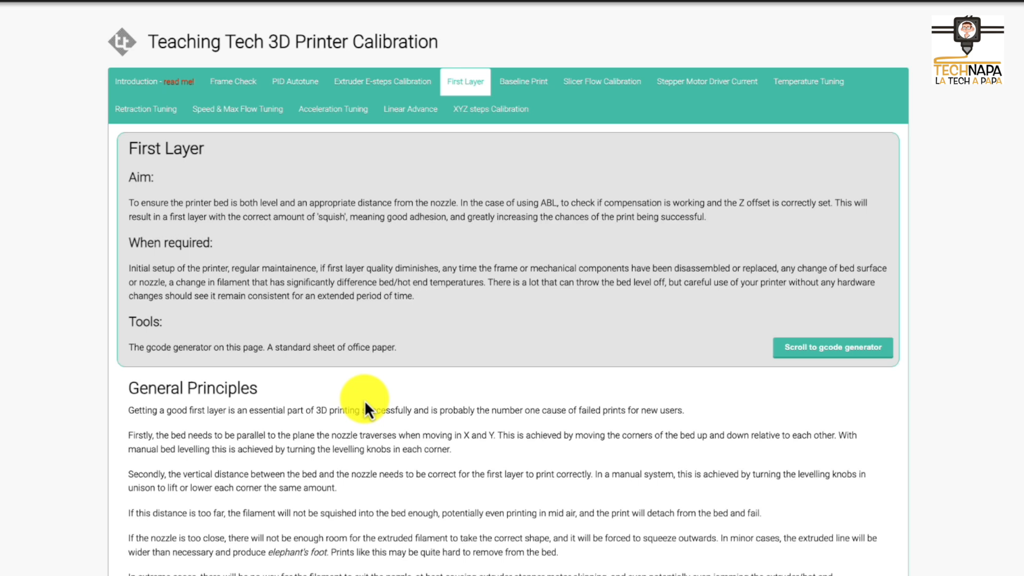
{"action": "scroll", "coordinate": [408, 395], "scroll_direction": "down", "scroll_amount": 2}
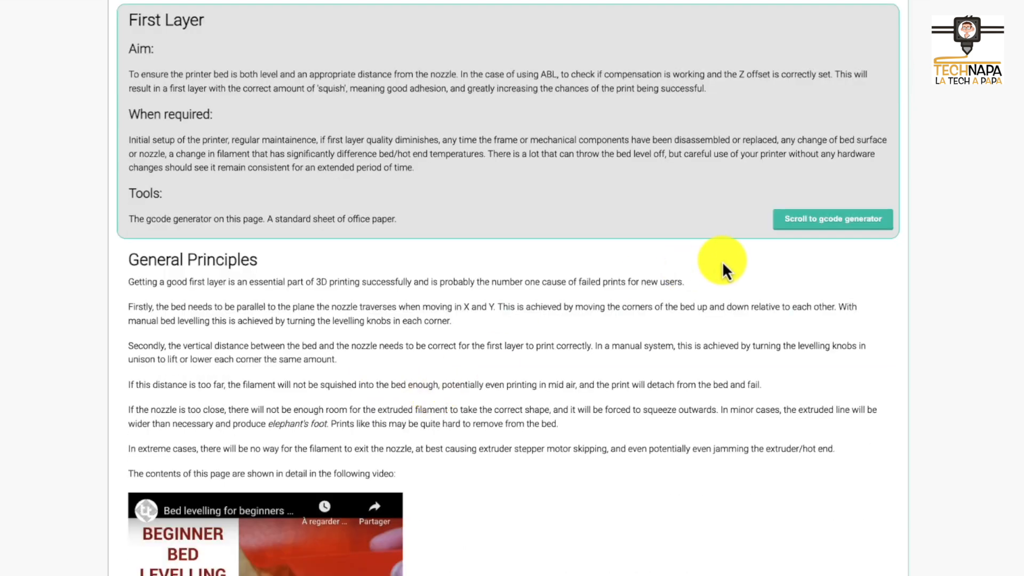
{"action": "scroll", "coordinate": [724, 268], "scroll_direction": "down", "scroll_amount": 4}
{"action": "scroll", "coordinate": [724, 269], "scroll_direction": "up", "scroll_amount": 6}
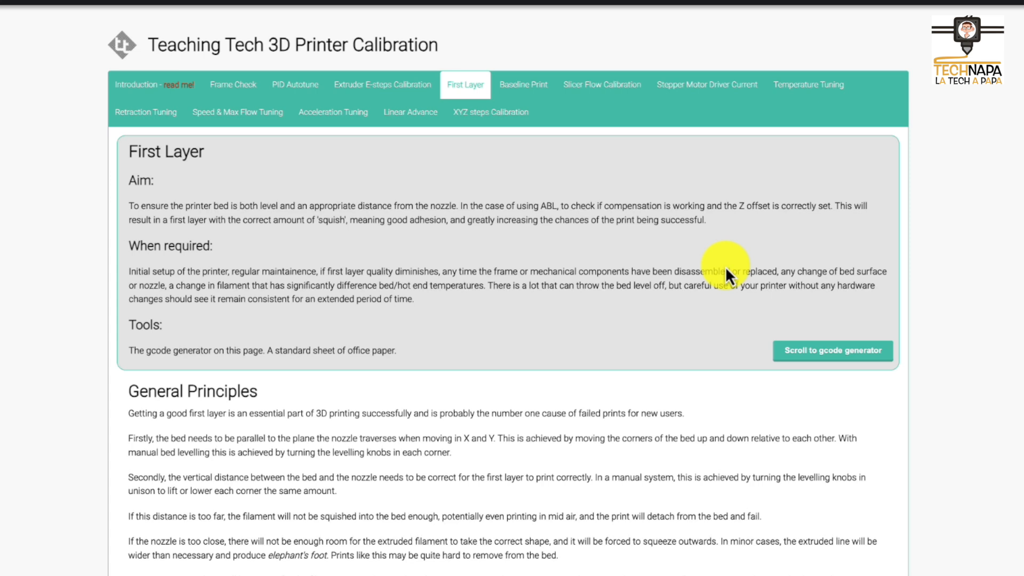
{"action": "scroll", "coordinate": [779, 219], "scroll_direction": "down", "scroll_amount": 3}
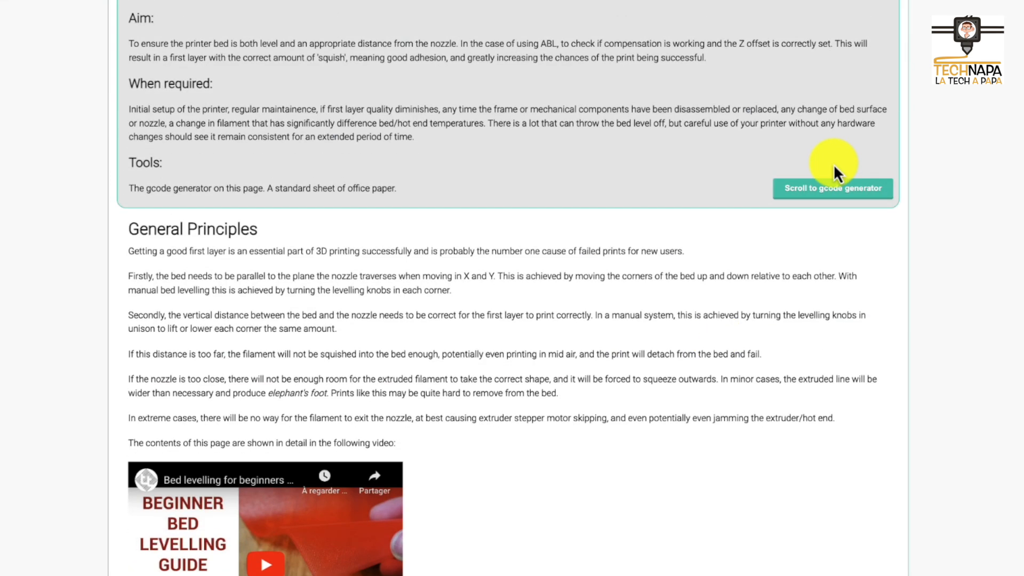
Step: Jump to the first layer gcode generator and choose the 0.40 mm nozzle / 0.20 mm layer height
{"action": "left_click", "coordinate": [821, 194]}
{"action": "scroll", "coordinate": [365, 308], "scroll_direction": "down", "scroll_amount": 3}
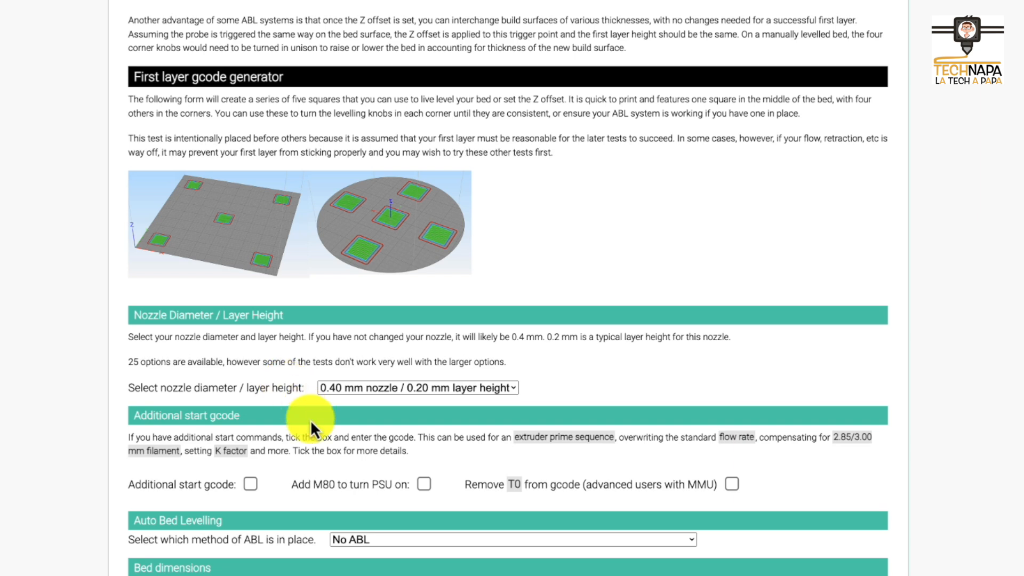
{"action": "left_click", "coordinate": [385, 388]}
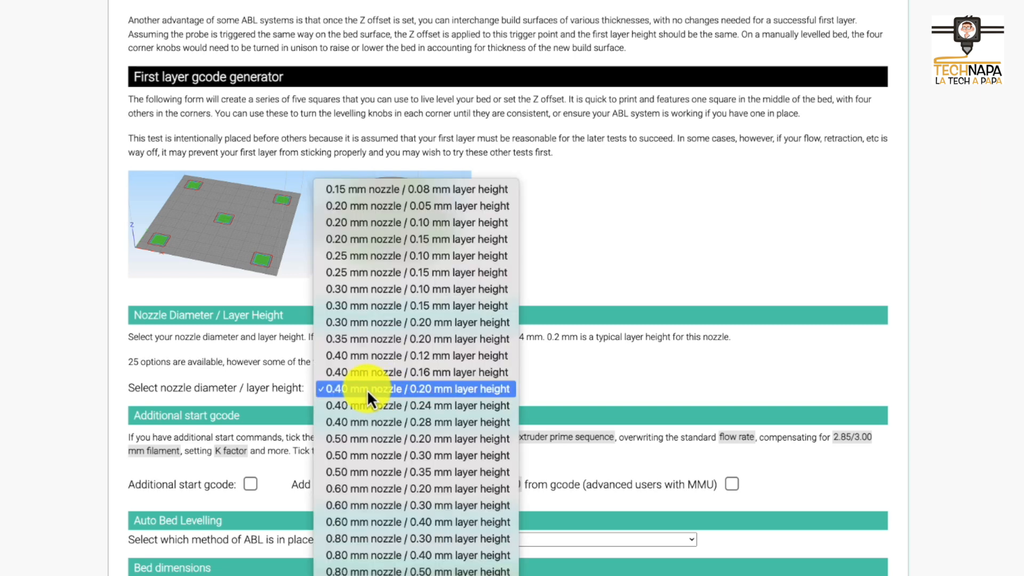
{"action": "left_click", "coordinate": [475, 392]}
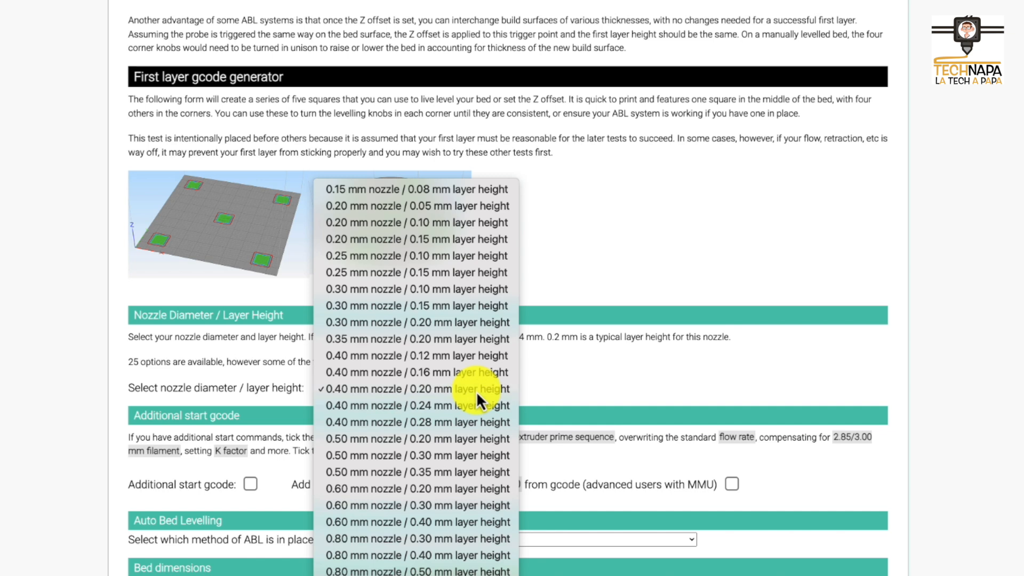
Step: Examine the additional start gcode examples, highlight M900 K0.11 for linear advance, and turn the option back off
{"action": "scroll", "coordinate": [334, 445], "scroll_direction": "down", "scroll_amount": 1}
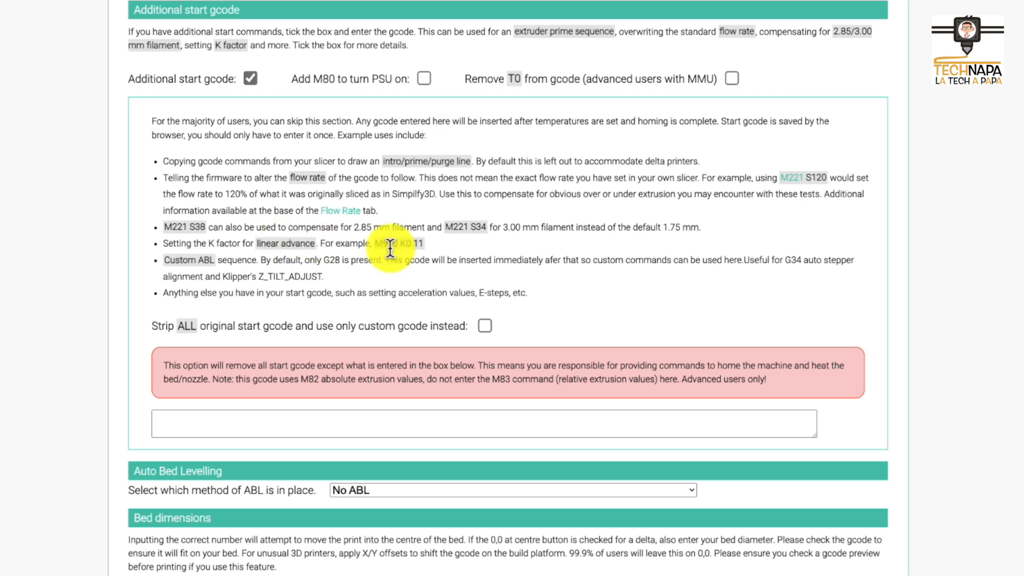
{"action": "left_click_drag", "start_coordinate": [376, 244], "coordinate": [433, 245]}
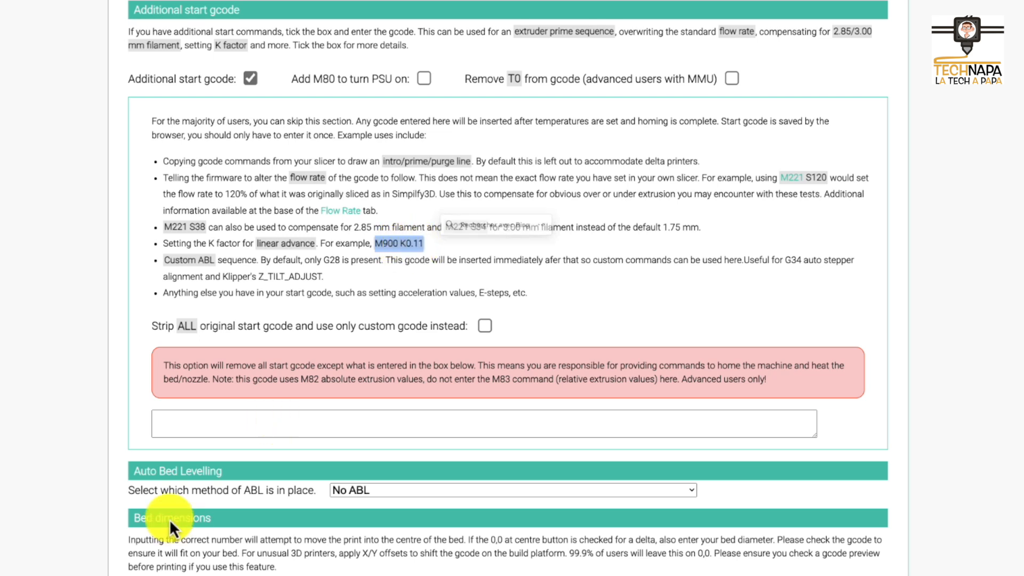
{"action": "left_click", "coordinate": [250, 79]}
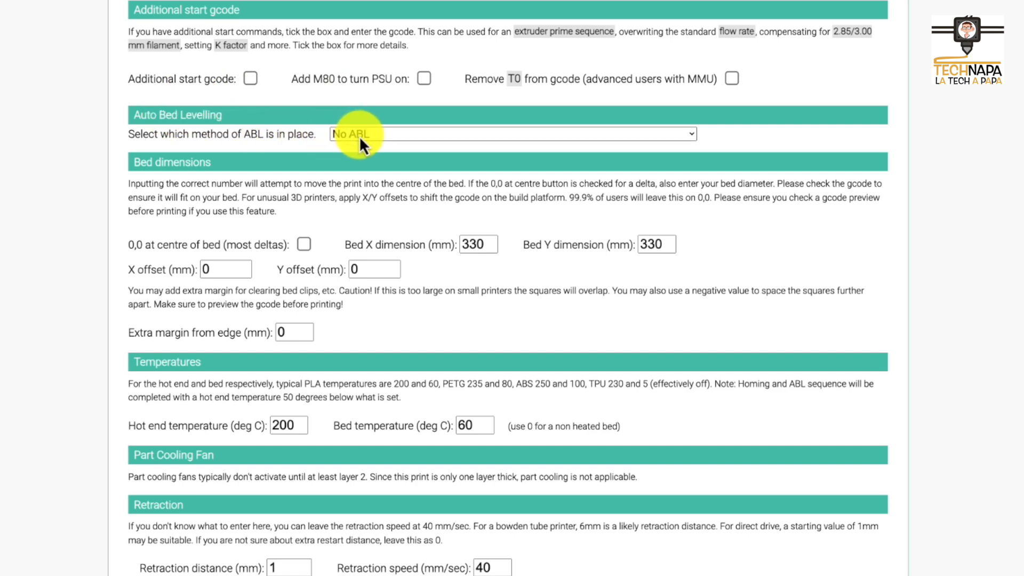
Step: Set the auto bed levelling method to probe a new mesh at the start of print with G29 (BLtouch, EZABL, etc)
{"action": "left_click", "coordinate": [385, 138]}
{"action": "left_click", "coordinate": [389, 140]}
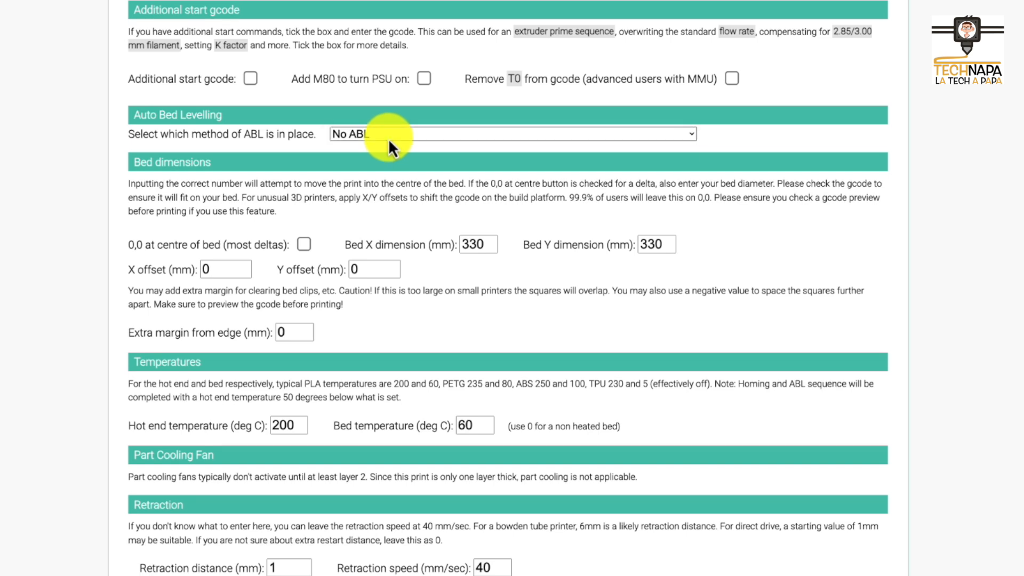
{"action": "left_click", "coordinate": [388, 138]}
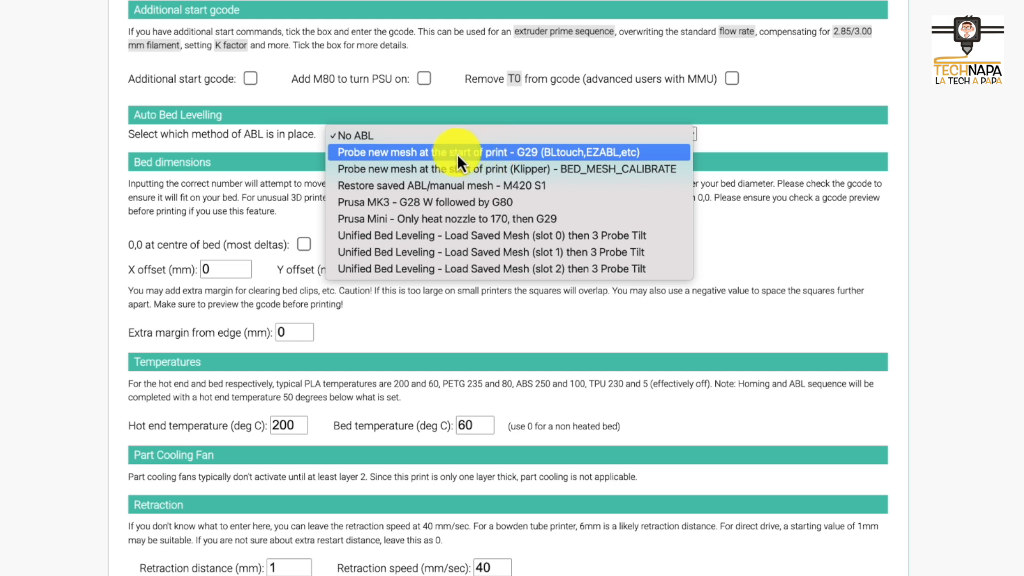
{"action": "left_click", "coordinate": [354, 157]}
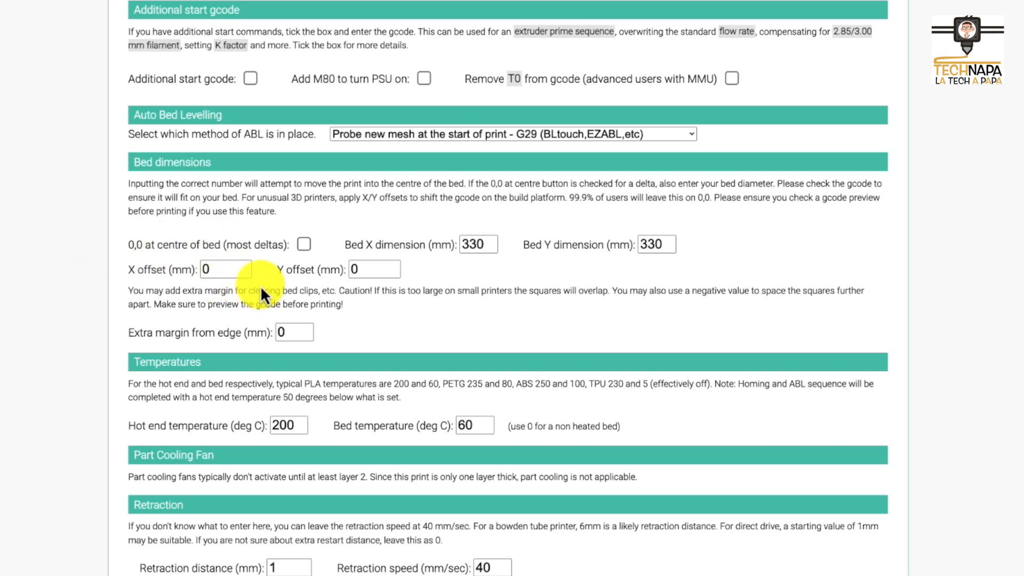
Step: Set both the bed X and bed Y dimensions to 220 mm
{"action": "left_click", "coordinate": [380, 242]}
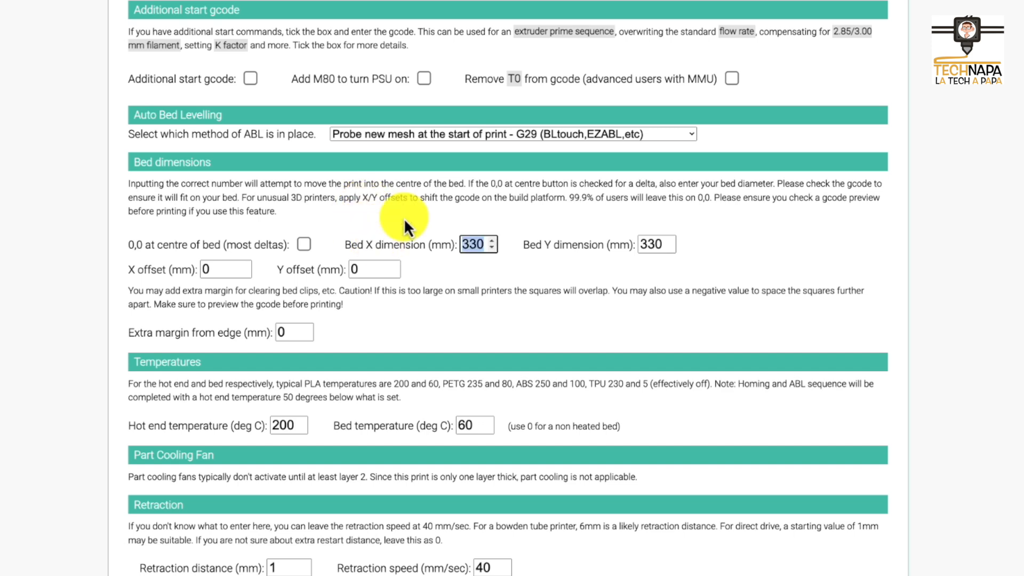
{"action": "type", "text": "220"}
{"action": "key", "text": "Tab"}
{"action": "type", "text": "220"}
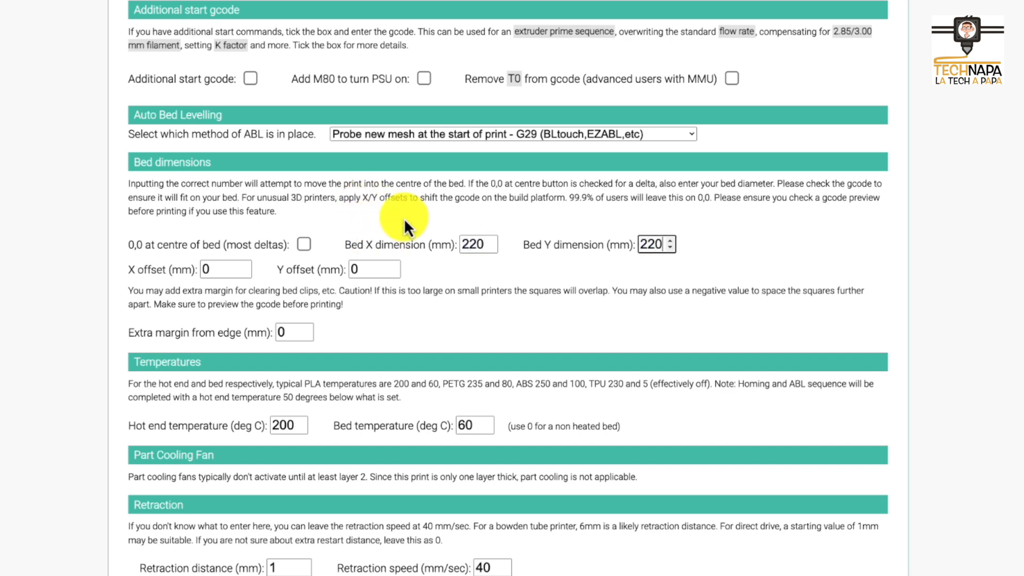
{"action": "key", "text": "Tab"}
Step: Check the temperature and retraction settings, and set the base feedrate to 60 mm/sec
{"action": "scroll", "coordinate": [293, 355], "scroll_direction": "down", "scroll_amount": 1}
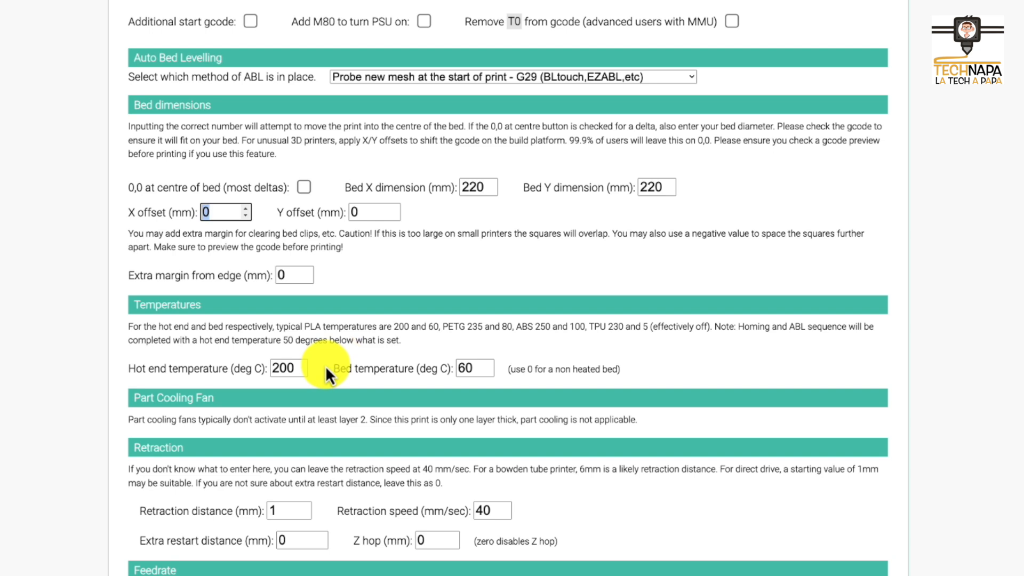
{"action": "scroll", "coordinate": [163, 379], "scroll_direction": "down", "scroll_amount": 2}
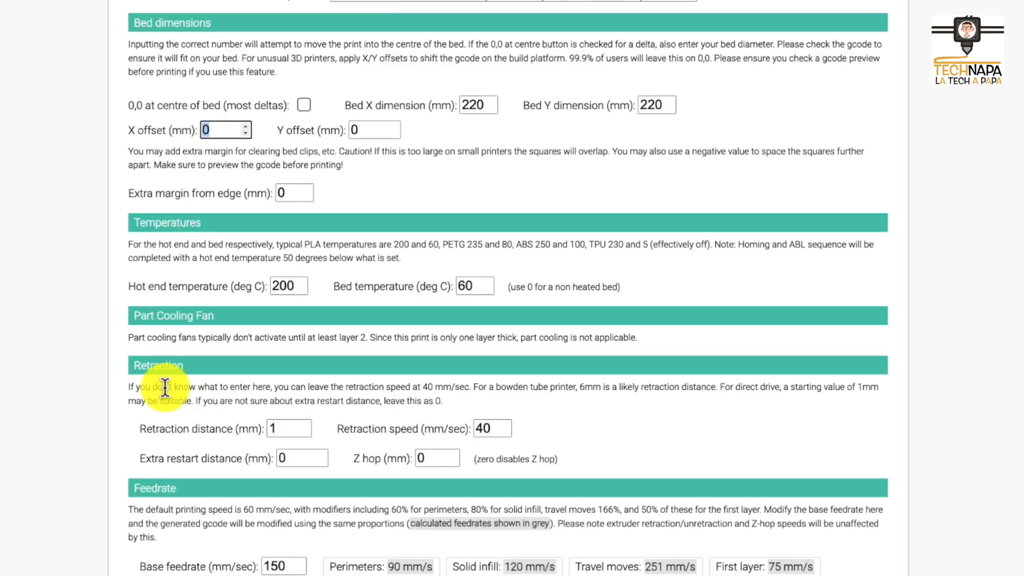
{"action": "scroll", "coordinate": [164, 392], "scroll_direction": "down", "scroll_amount": 1}
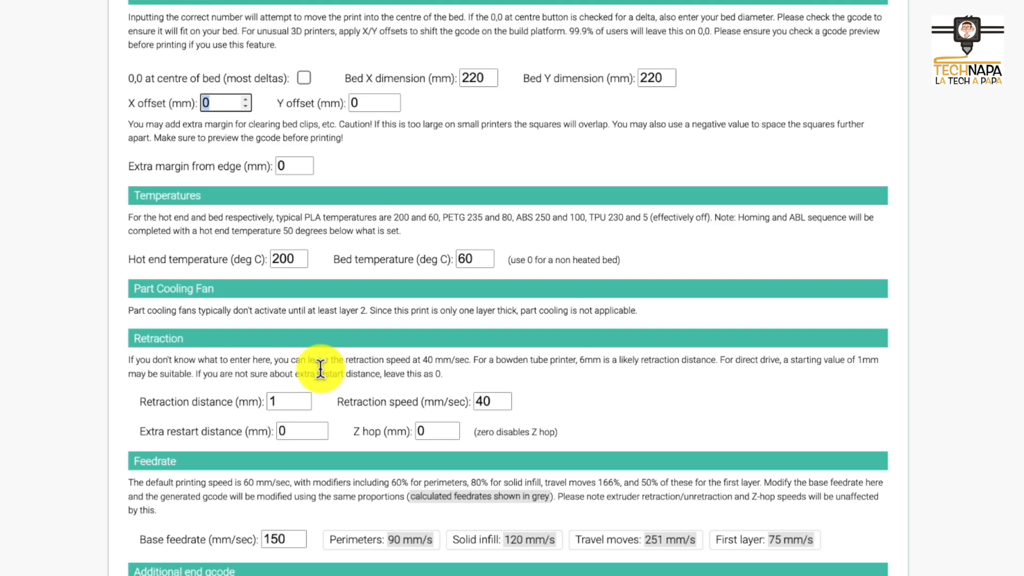
{"action": "scroll", "coordinate": [326, 358], "scroll_direction": "up", "scroll_amount": 4}
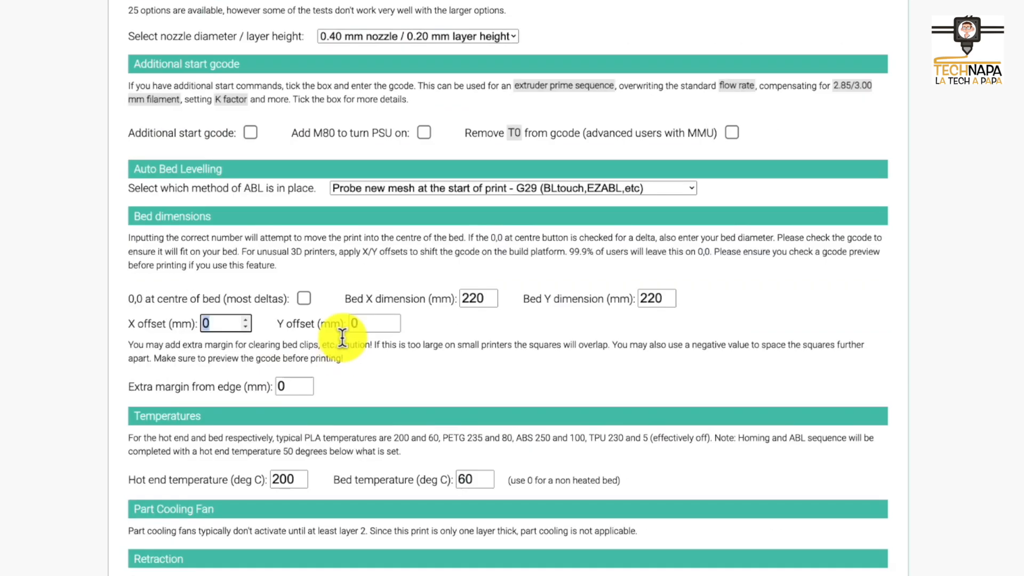
{"action": "scroll", "coordinate": [339, 162], "scroll_direction": "down", "scroll_amount": 3}
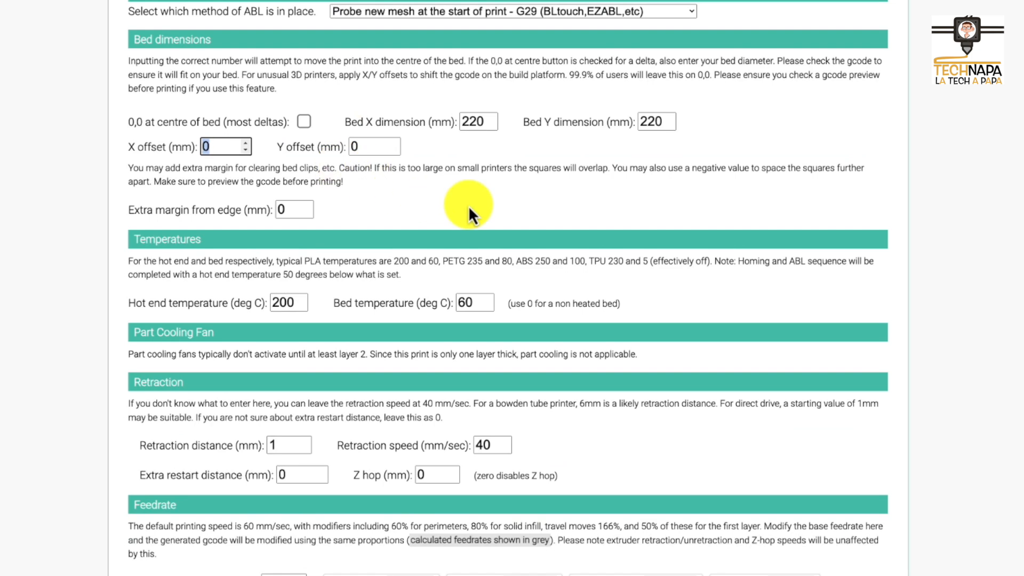
{"action": "scroll", "coordinate": [469, 208], "scroll_direction": "down", "scroll_amount": 3}
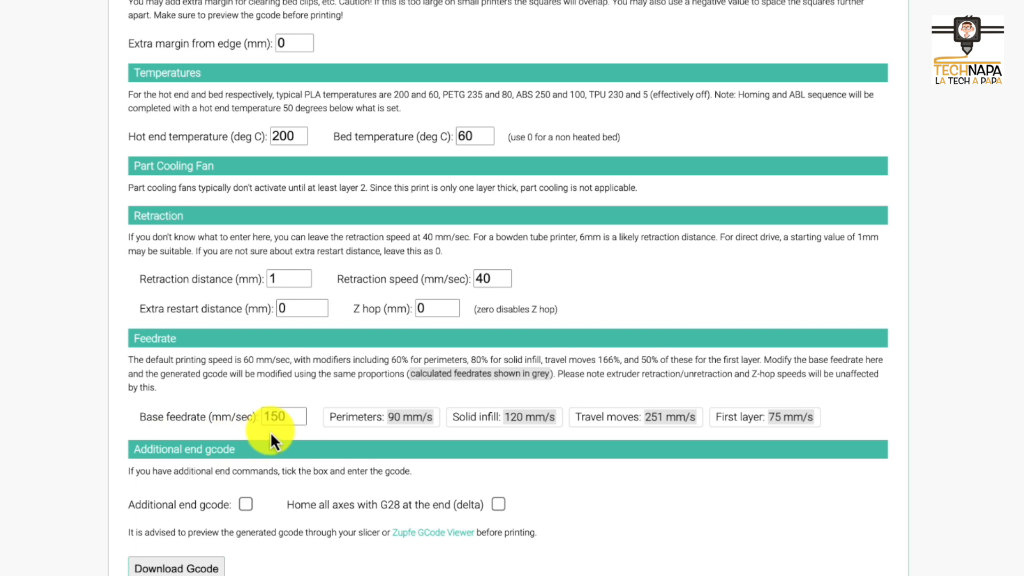
{"action": "left_click_drag", "start_coordinate": [290, 417], "coordinate": [238, 417]}
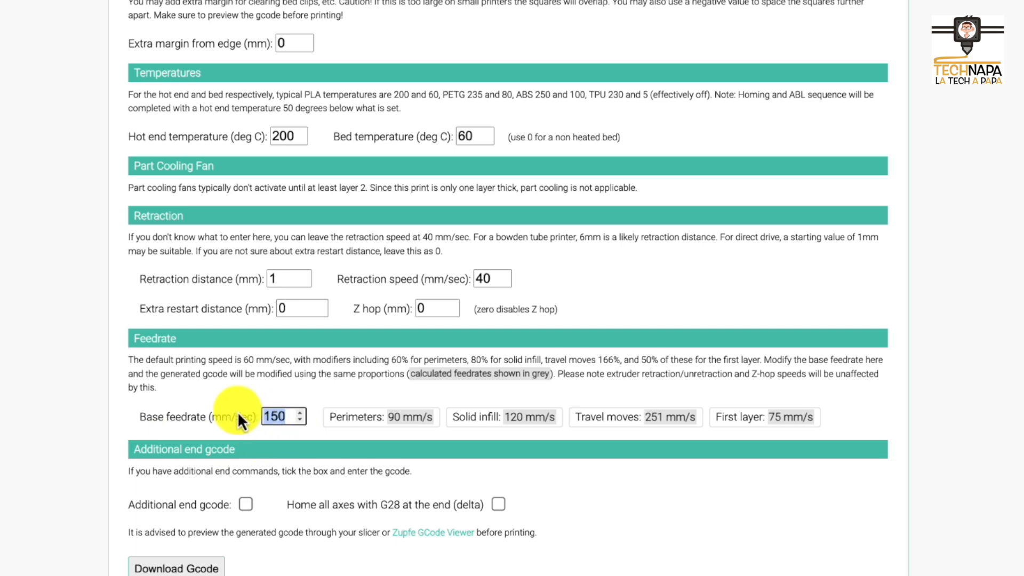
{"action": "type", "text": "60"}
{"action": "key", "text": "Tab"}
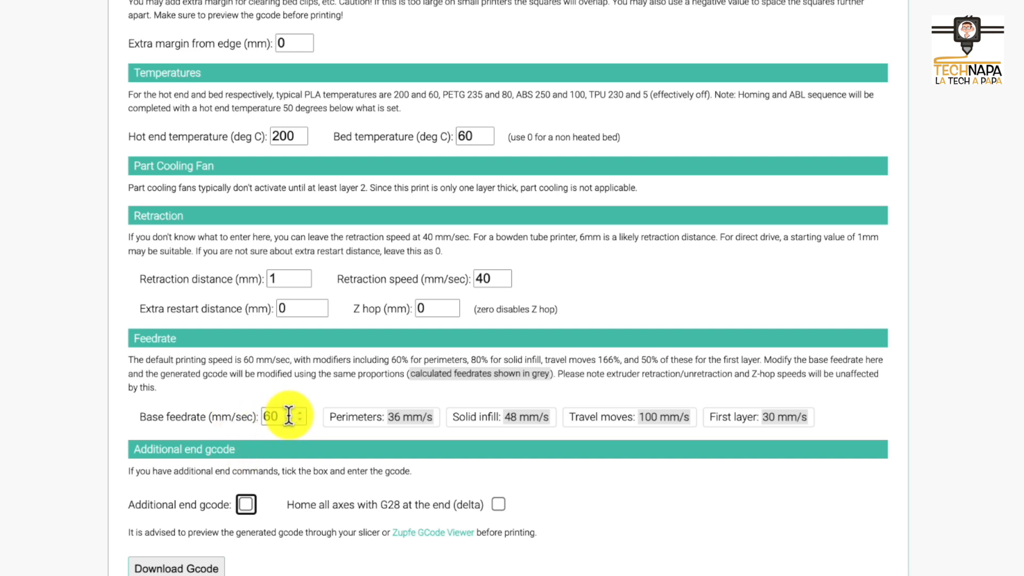
{"action": "left_click_drag", "start_coordinate": [290, 416], "coordinate": [261, 416]}
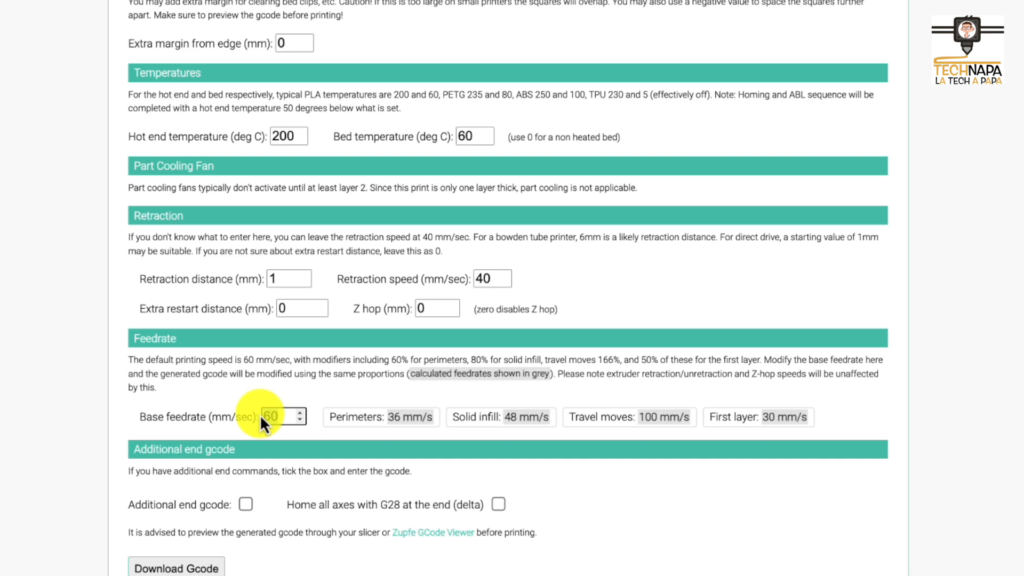
Step: Set the base feedrate to 120 mm/sec and raise it to 150 mm/sec
{"action": "type", "text": "120"}
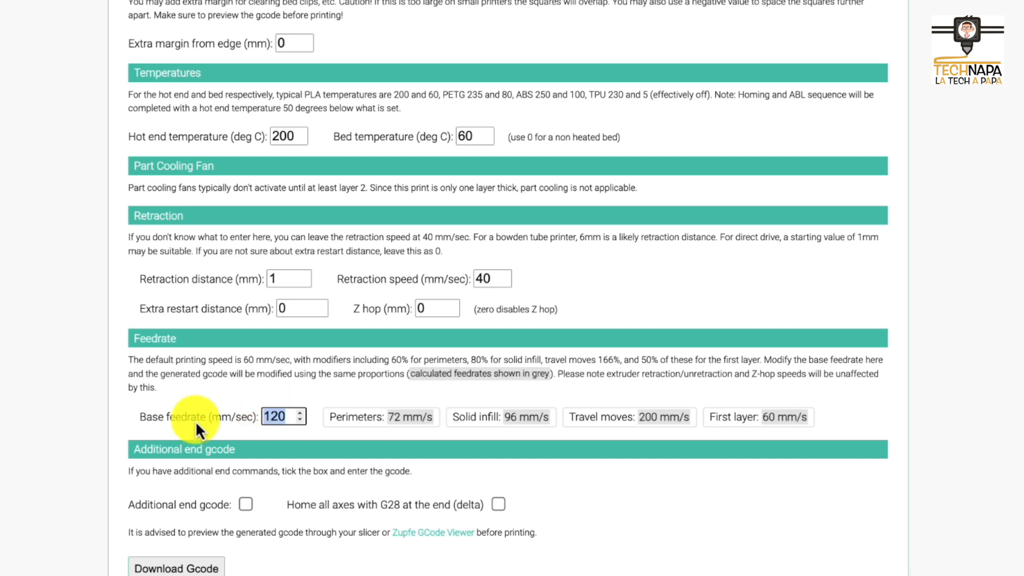
{"action": "key", "text": "BackSpace"}
{"action": "key", "text": "BackSpace"}
{"action": "type", "text": "50"}
{"action": "key", "text": "Tab"}
Step: Enable additional end gcode, examine the custom gcode options it offers, and turn it back off
{"action": "scroll", "coordinate": [228, 292], "scroll_direction": "down", "scroll_amount": 2}
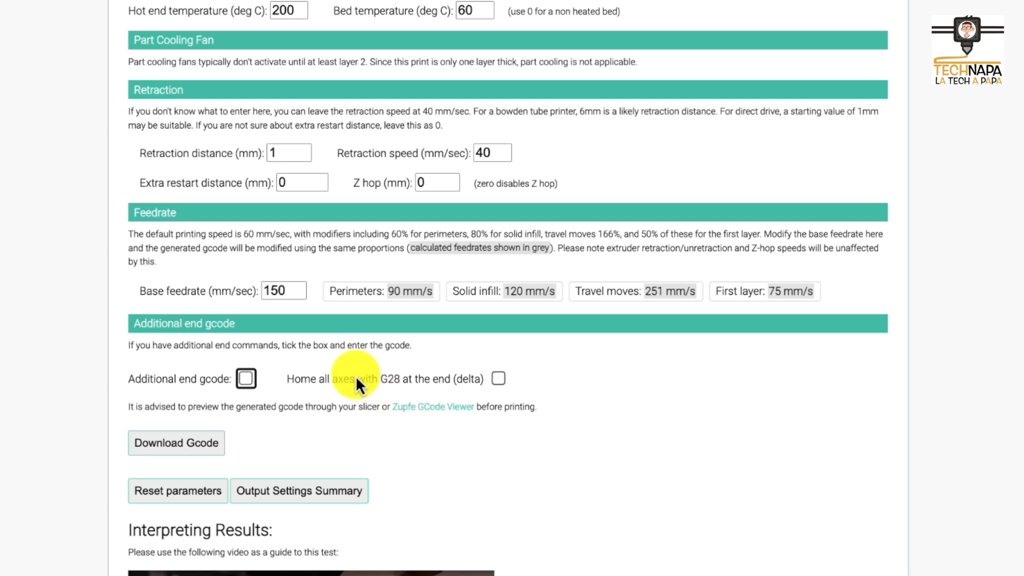
{"action": "left_click", "coordinate": [245, 378]}
{"action": "scroll", "coordinate": [238, 392], "scroll_direction": "down", "scroll_amount": 1}
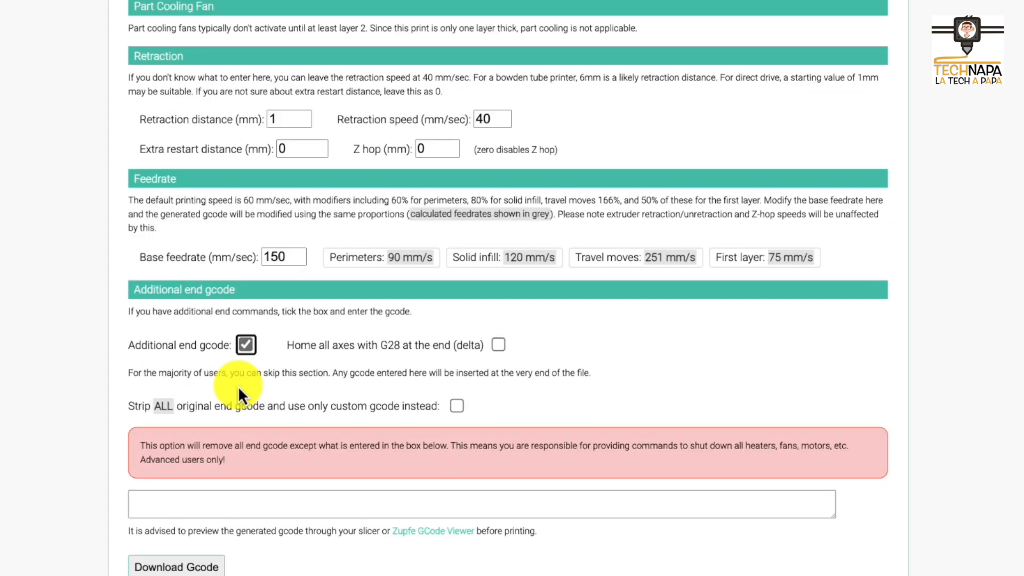
{"action": "scroll", "coordinate": [279, 411], "scroll_direction": "down", "scroll_amount": 2}
{"action": "scroll", "coordinate": [272, 394], "scroll_direction": "up", "scroll_amount": 4}
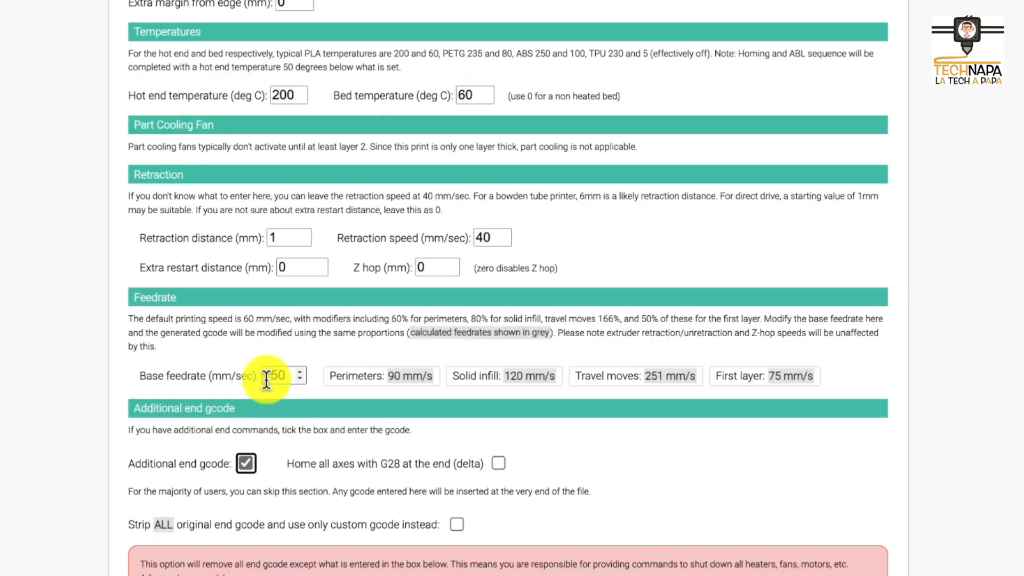
{"action": "left_click", "coordinate": [246, 464]}
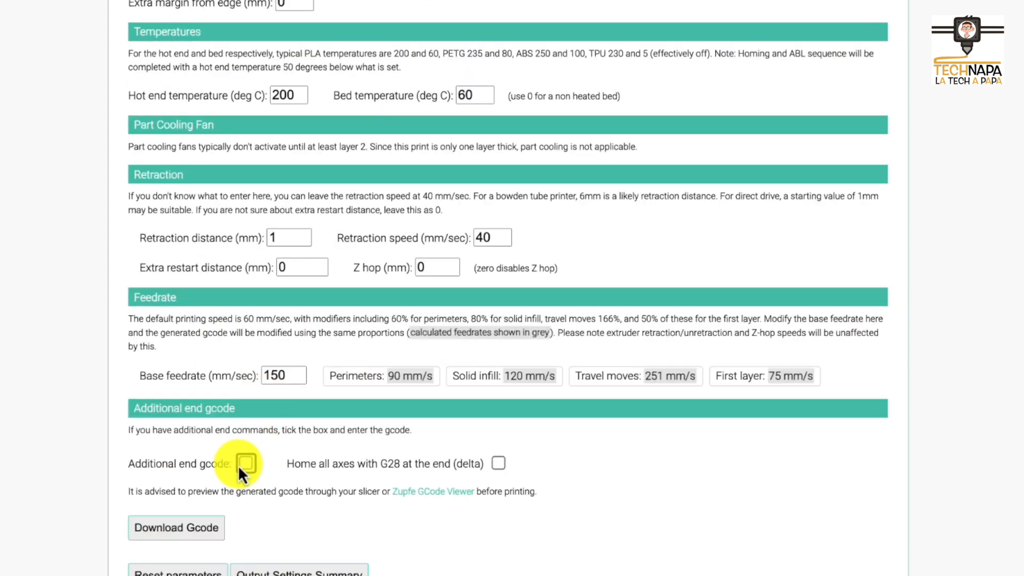
Step: Download the first layer gcode and open the Zupfe GCode Viewer
{"action": "scroll", "coordinate": [238, 465], "scroll_direction": "down", "scroll_amount": 1}
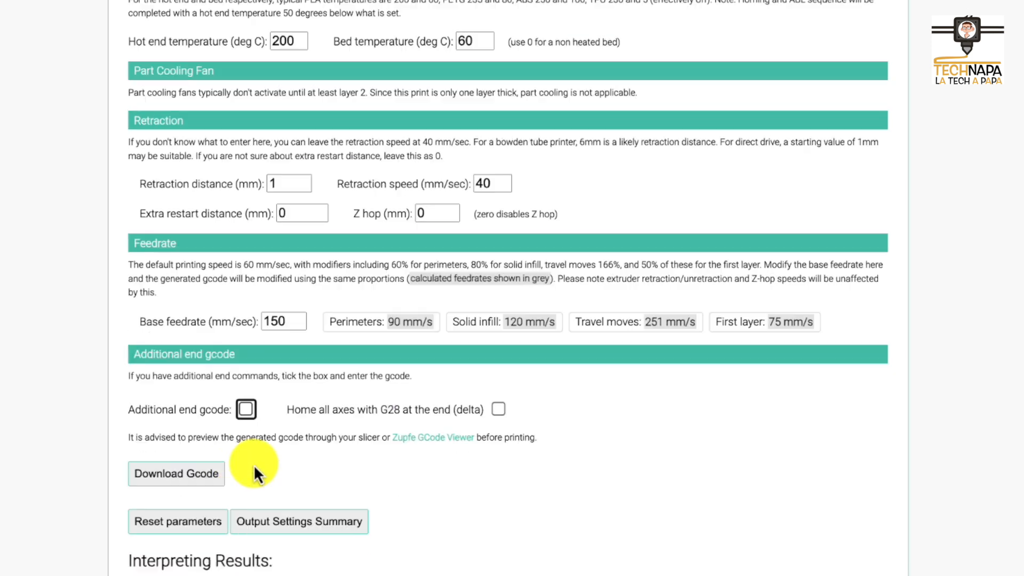
{"action": "left_click", "coordinate": [188, 478]}
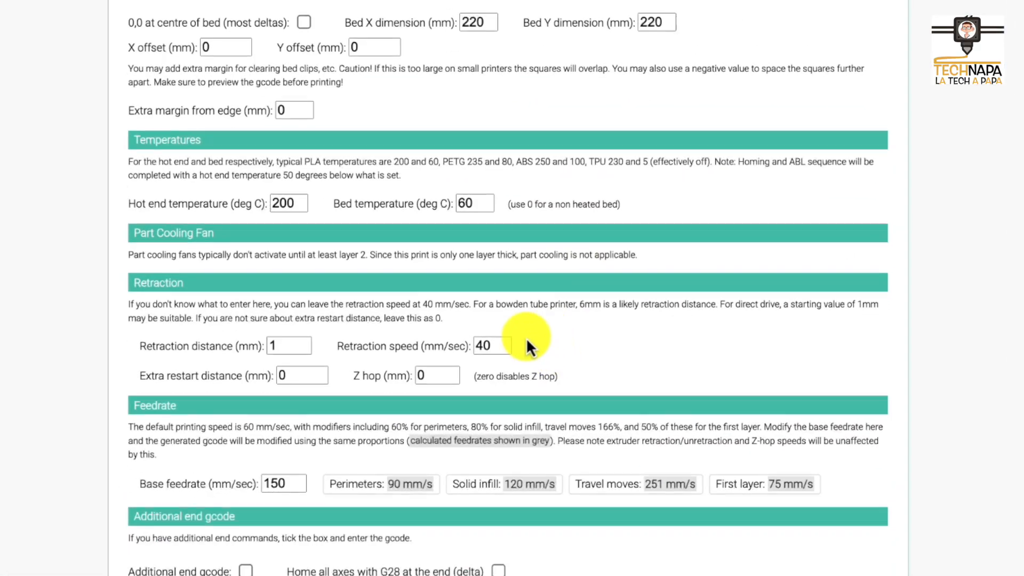
{"action": "scroll", "coordinate": [526, 337], "scroll_direction": "down", "scroll_amount": 6}
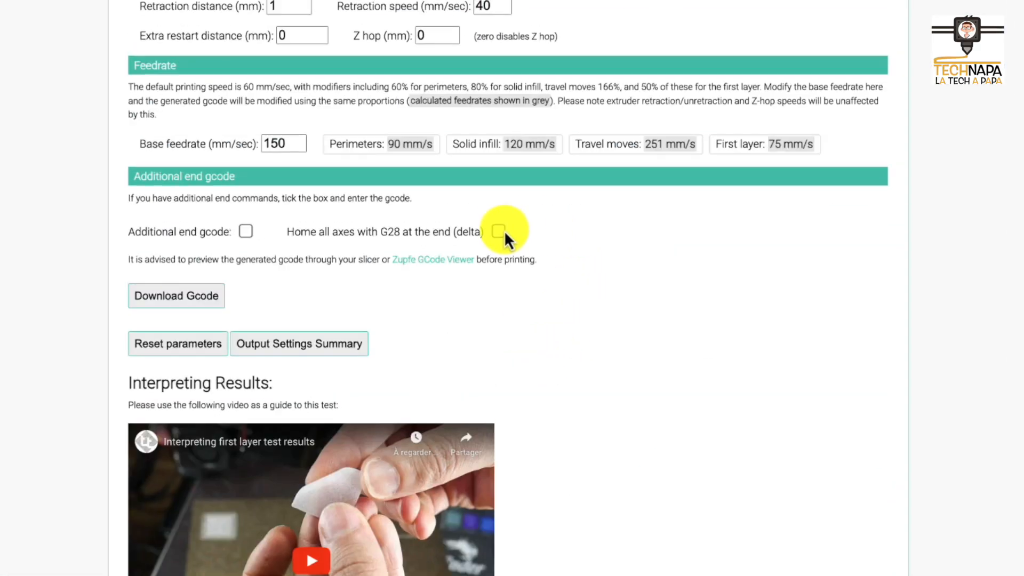
{"action": "left_click", "coordinate": [402, 266]}
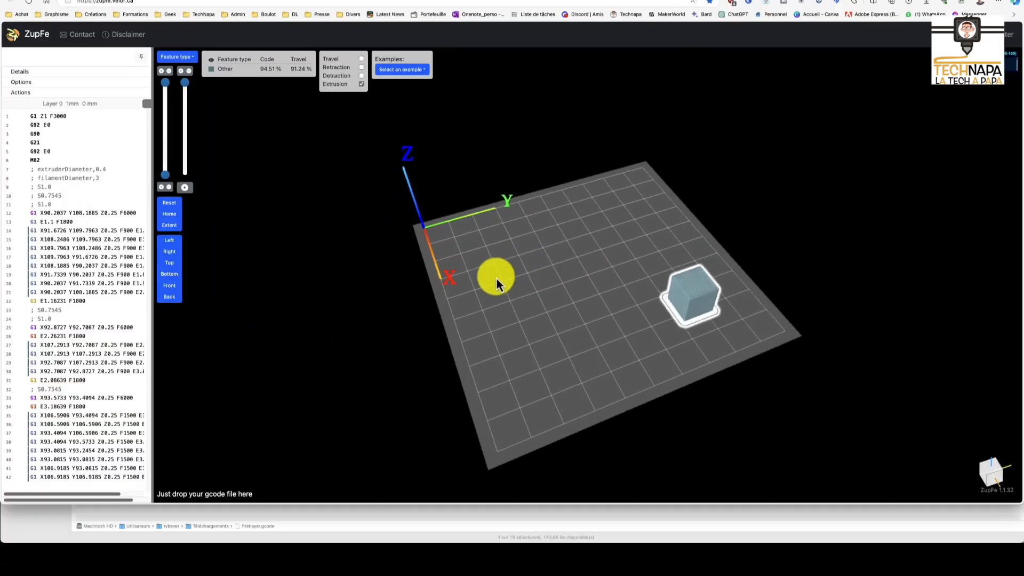
Step: Examine the sample cube from several angles and select gcode line 15 to inspect its path
{"action": "left_click_drag", "start_coordinate": [497, 278], "coordinate": [405, 238]}
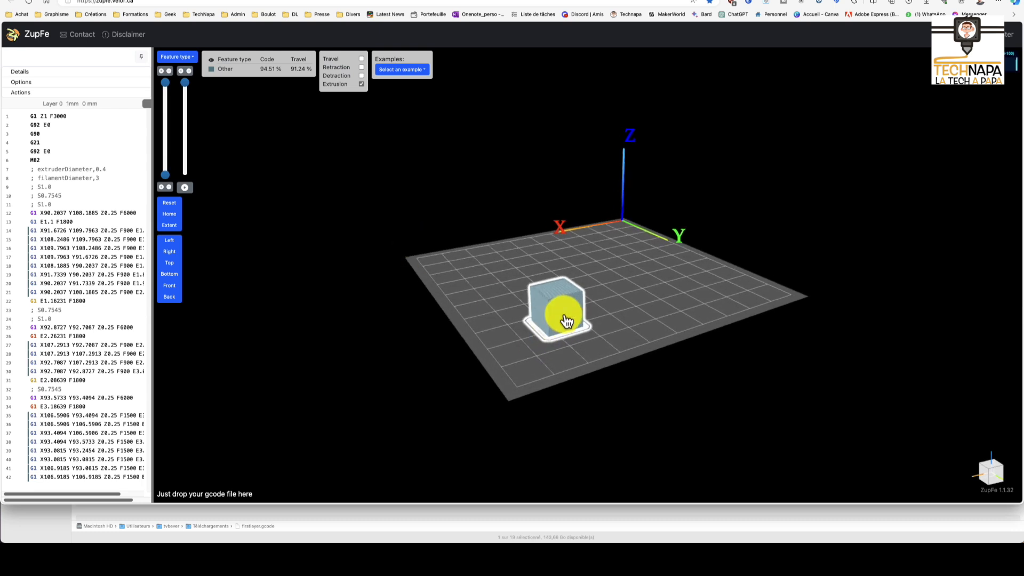
{"action": "left_click_drag", "start_coordinate": [494, 251], "coordinate": [603, 283]}
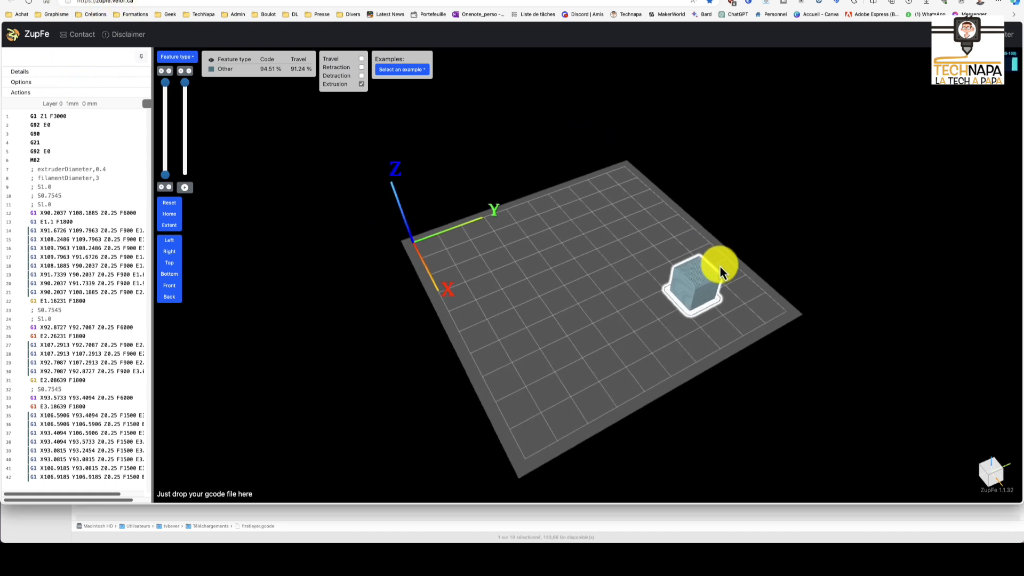
{"action": "left_click_drag", "start_coordinate": [287, 178], "coordinate": [315, 160]}
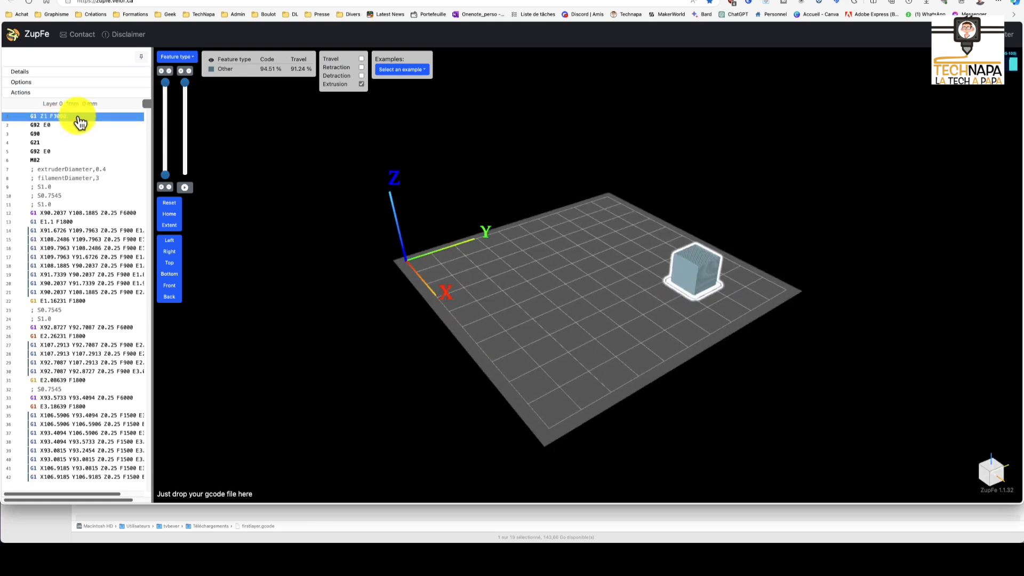
{"action": "scroll", "coordinate": [82, 134], "scroll_direction": "down", "scroll_amount": 3}
{"action": "scroll", "coordinate": [83, 138], "scroll_direction": "up", "scroll_amount": 2}
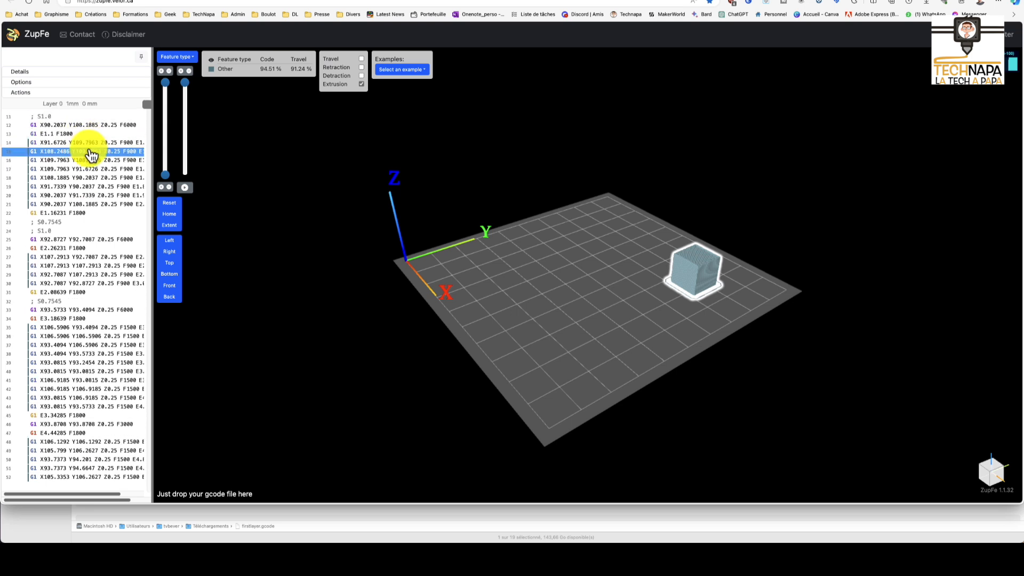
{"action": "left_click", "coordinate": [88, 150]}
{"action": "scroll", "coordinate": [421, 313], "scroll_direction": "down", "scroll_amount": 3}
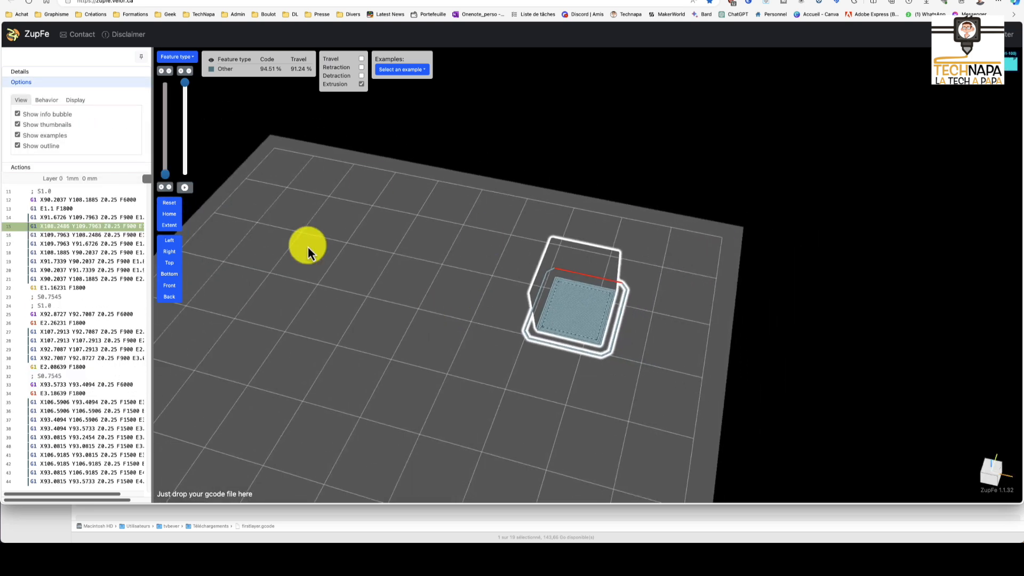
{"action": "scroll", "coordinate": [478, 344], "scroll_direction": "down", "scroll_amount": 2}
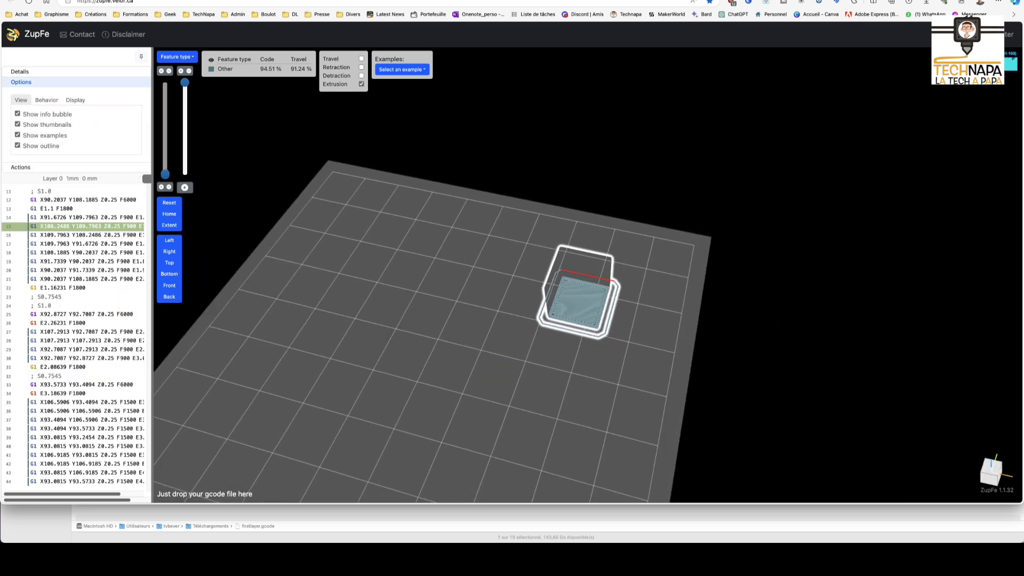
Step: Load the downloaded first layer gcode file from the file manager into the Zupfe viewer
{"action": "key", "text": "super+Tab"}
{"action": "left_click_drag", "start_coordinate": [109, 15], "coordinate": [495, 271]}
{"action": "key", "text": "super+Tab"}
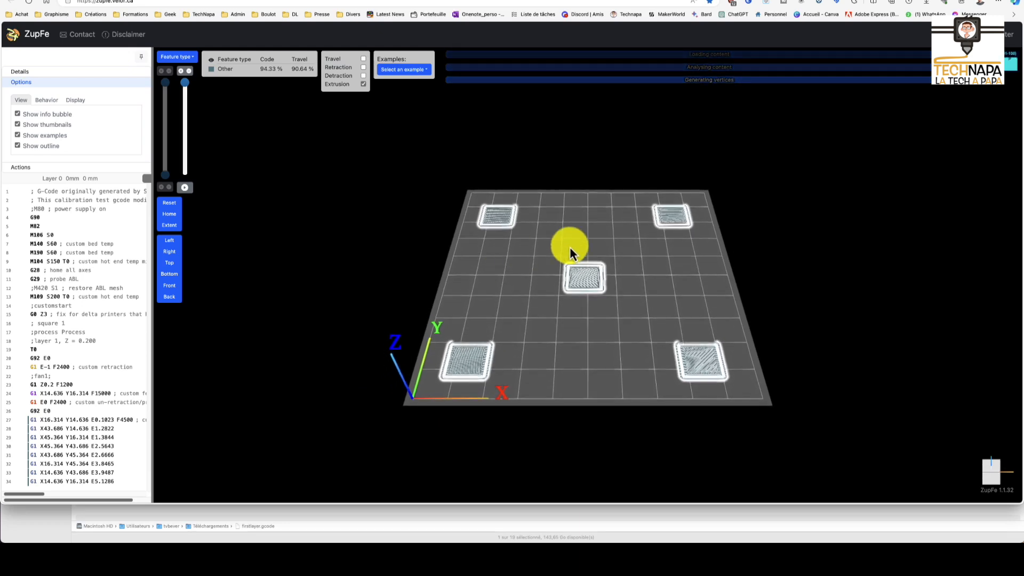
Step: Inspect the first layer squares on the bed and read through the gcode lines that print them
{"action": "left_click_drag", "start_coordinate": [818, 288], "coordinate": [510, 405]}
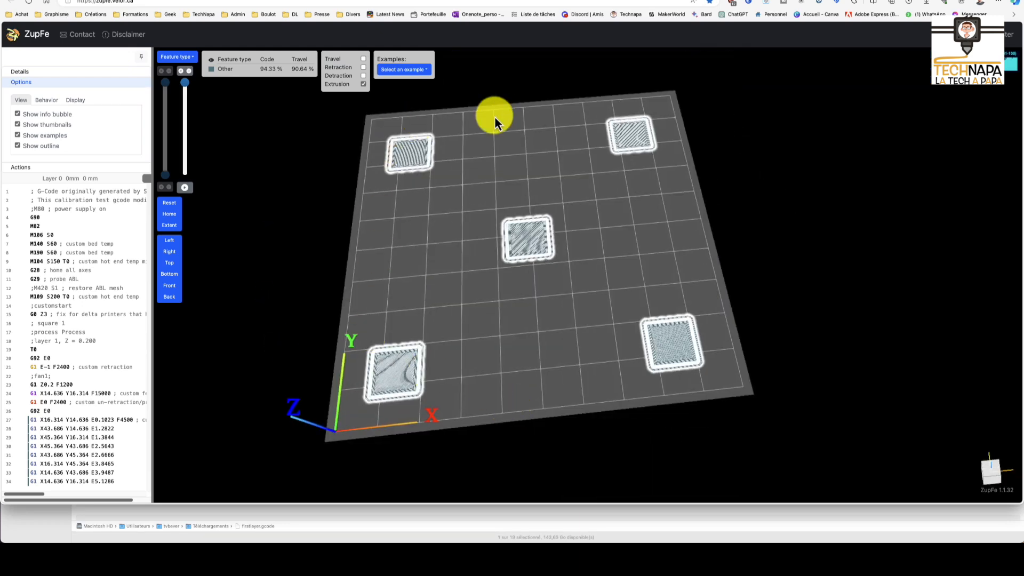
{"action": "left_click_drag", "start_coordinate": [603, 271], "coordinate": [603, 350]}
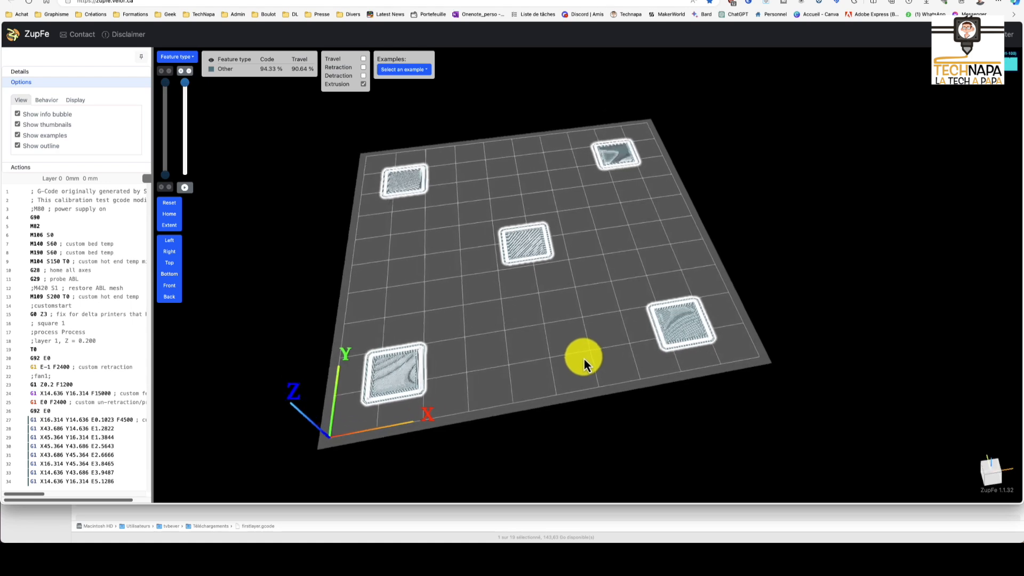
{"action": "left_click", "coordinate": [84, 253]}
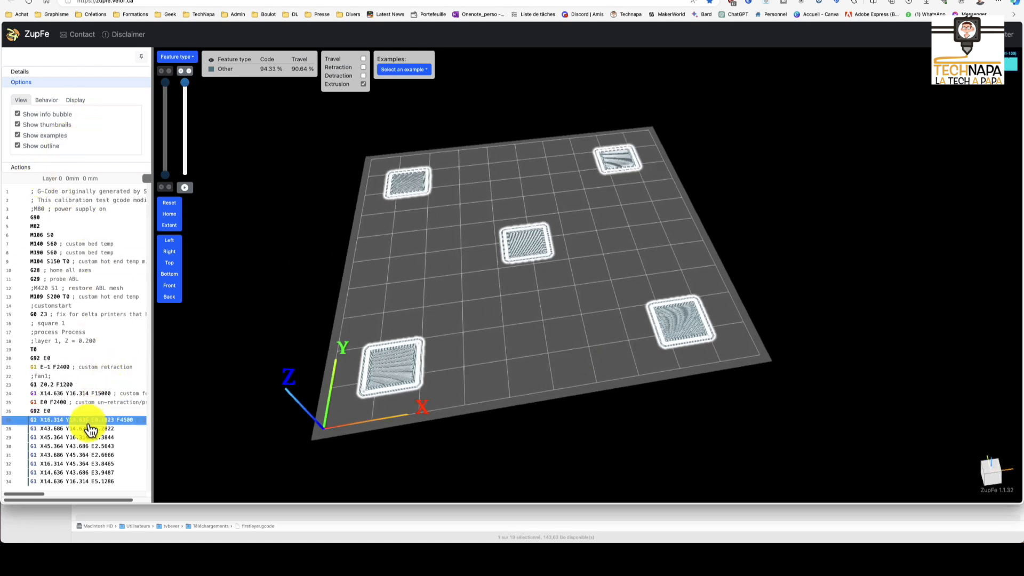
{"action": "scroll", "coordinate": [87, 425], "scroll_direction": "down", "scroll_amount": 1}
{"action": "scroll", "coordinate": [76, 224], "scroll_direction": "down", "scroll_amount": 2}
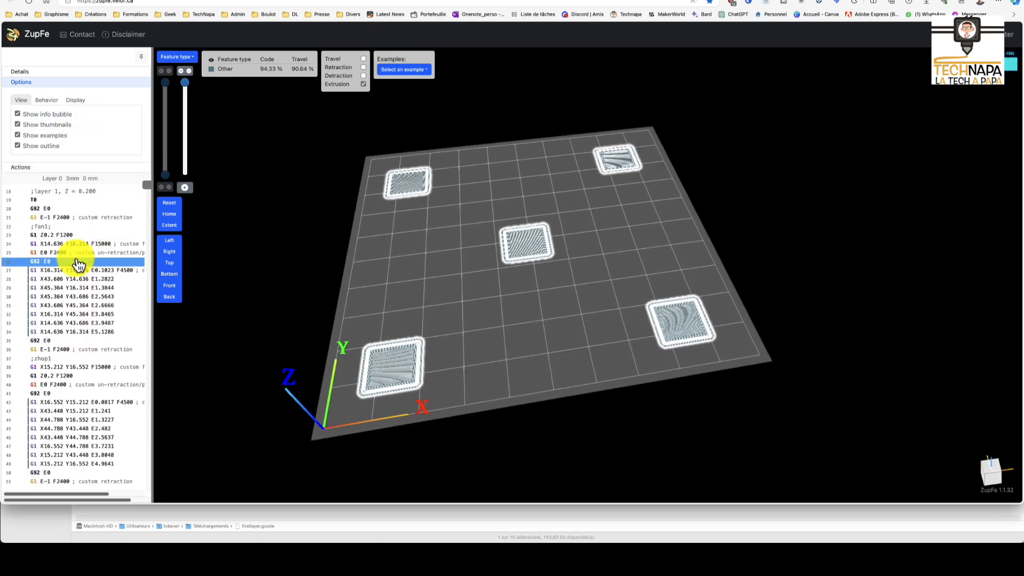
{"action": "scroll", "coordinate": [32, 309], "scroll_direction": "down", "scroll_amount": 3}
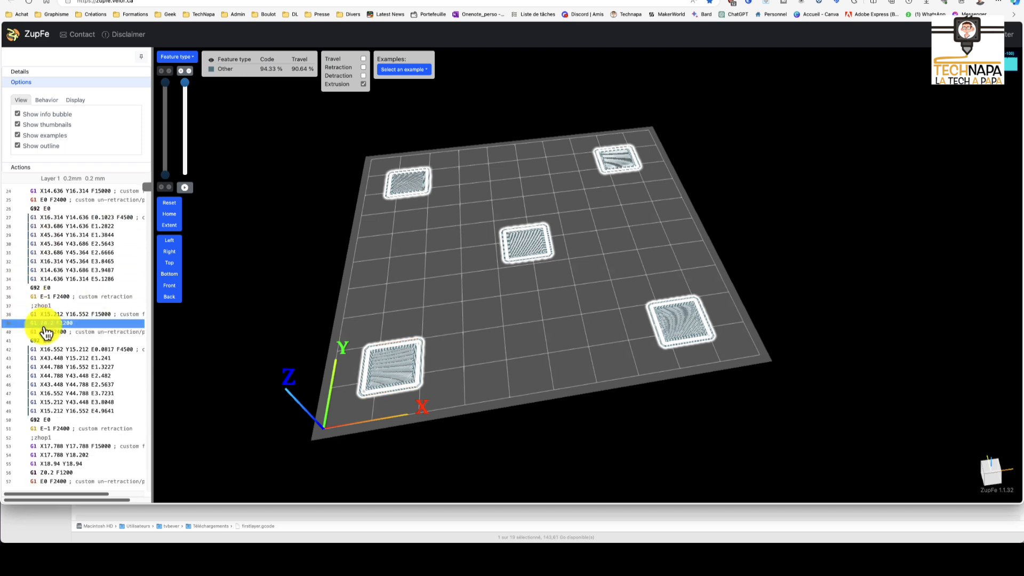
{"action": "scroll", "coordinate": [92, 355], "scroll_direction": "up", "scroll_amount": 2}
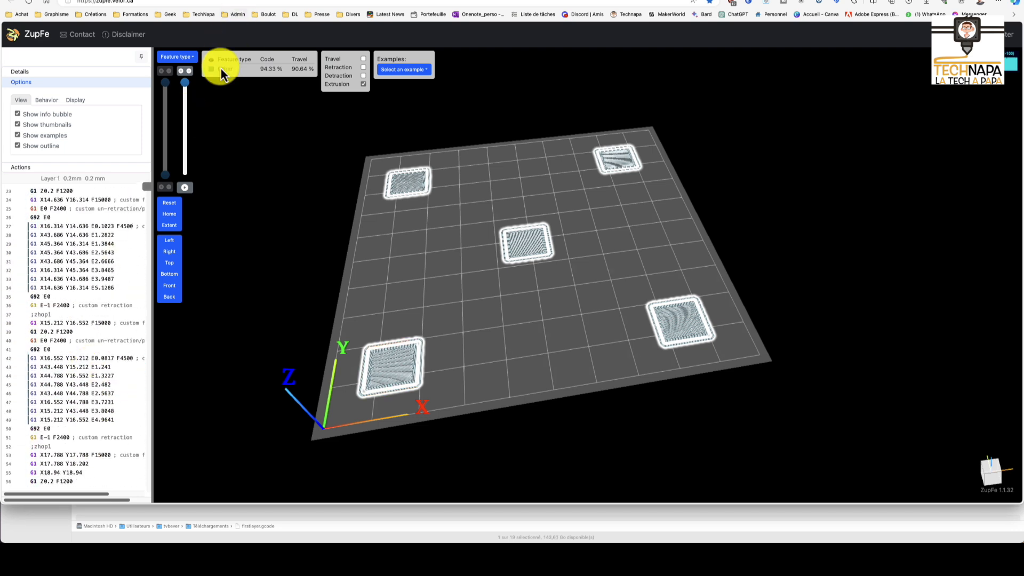
{"action": "left_click_drag", "start_coordinate": [187, 86], "coordinate": [176, 38]}
{"action": "scroll", "coordinate": [247, 213], "scroll_direction": "up", "scroll_amount": 5}
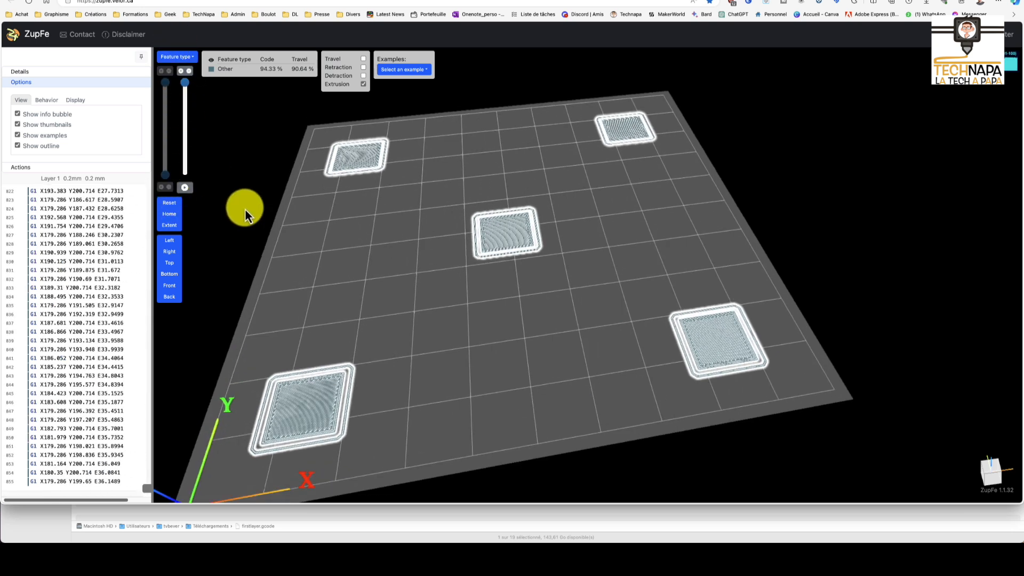
Step: Look through the viewer's Behavior, Display and View options and check the whole bed preview
{"action": "left_click", "coordinate": [54, 101]}
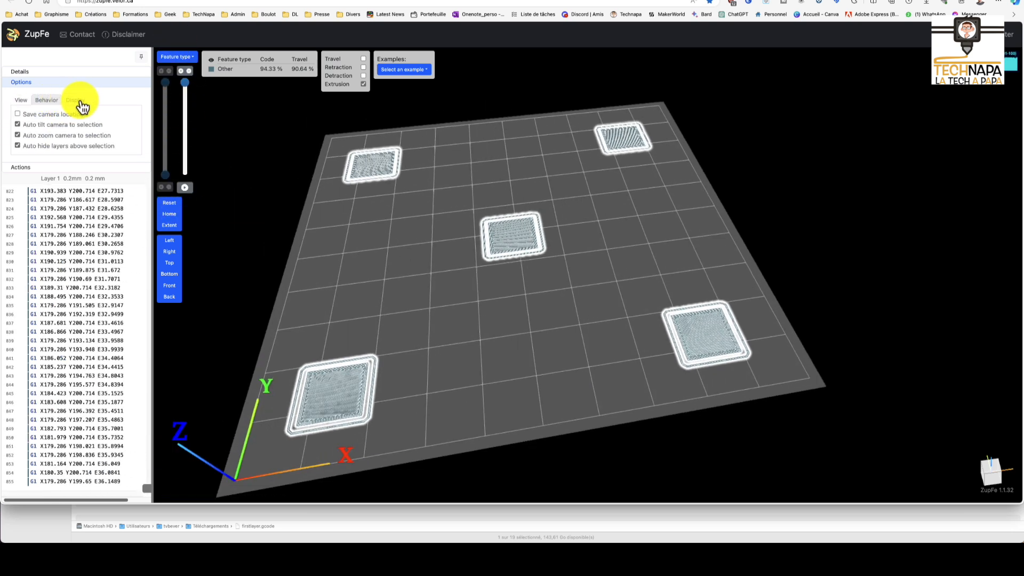
{"action": "left_click", "coordinate": [78, 104]}
{"action": "left_click", "coordinate": [21, 101]}
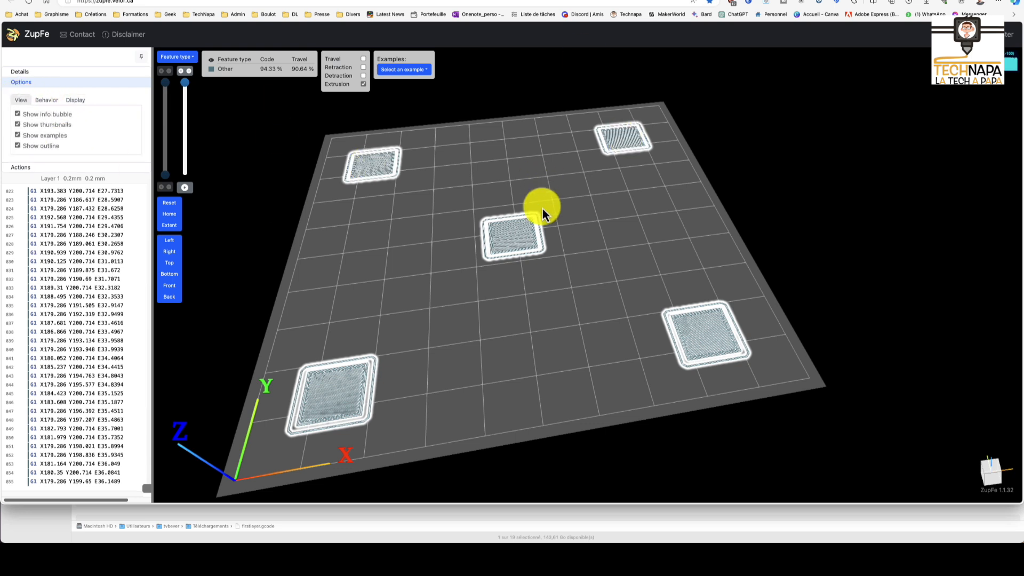
{"action": "scroll", "coordinate": [561, 219], "scroll_direction": "down", "scroll_amount": 5}
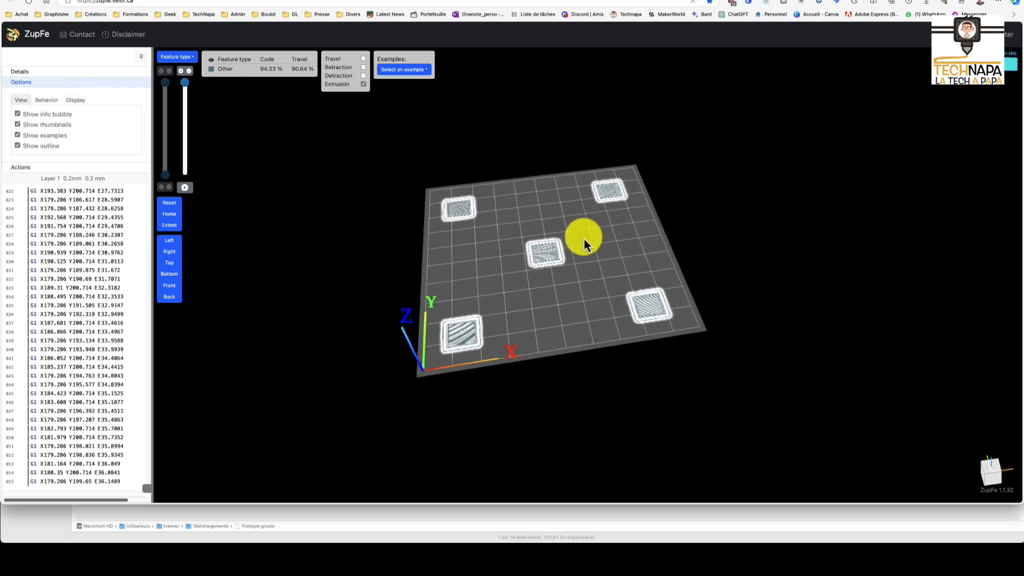
{"action": "left_click_drag", "start_coordinate": [585, 243], "coordinate": [582, 256]}
{"action": "scroll", "coordinate": [34, 297], "scroll_direction": "down", "scroll_amount": 3}
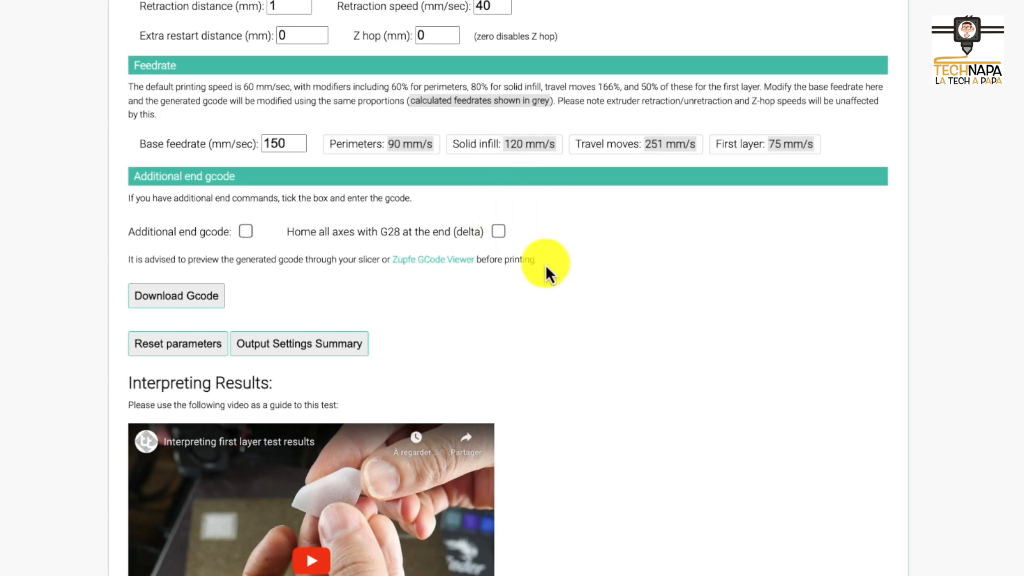
Step: Return to the calibration page and examine the first layer interpretation guide with its bed levelling diagram and reference picture
{"action": "scroll", "coordinate": [581, 307], "scroll_direction": "down", "scroll_amount": 10}
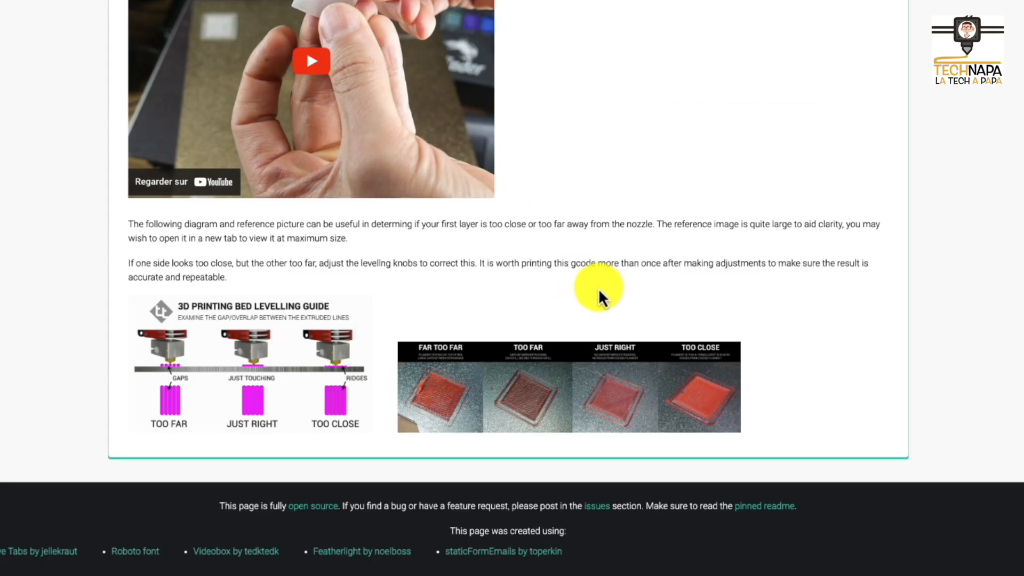
{"action": "scroll", "coordinate": [600, 286], "scroll_direction": "up", "scroll_amount": 1}
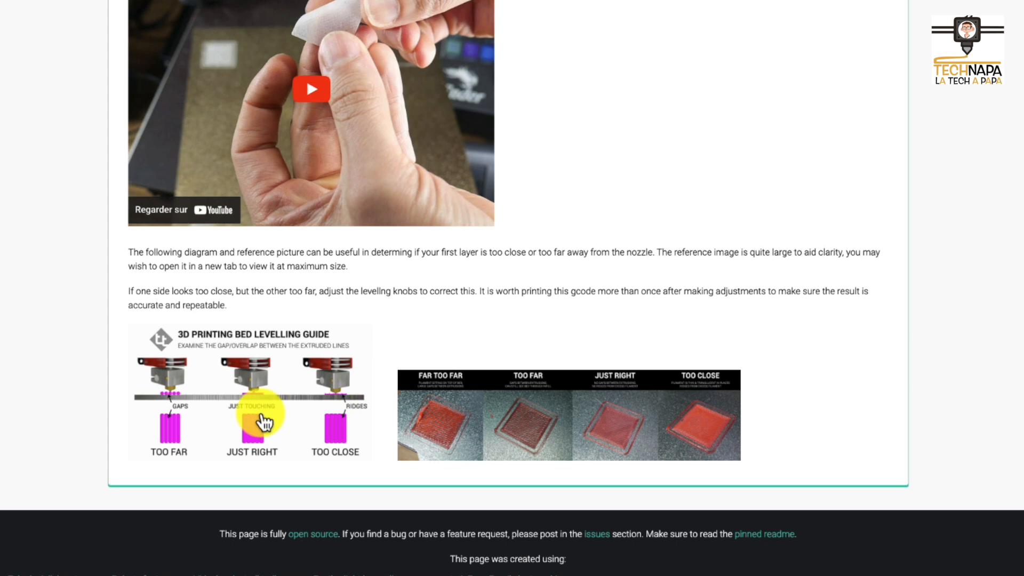
{"action": "scroll", "coordinate": [444, 274], "scroll_direction": "up", "scroll_amount": 1}
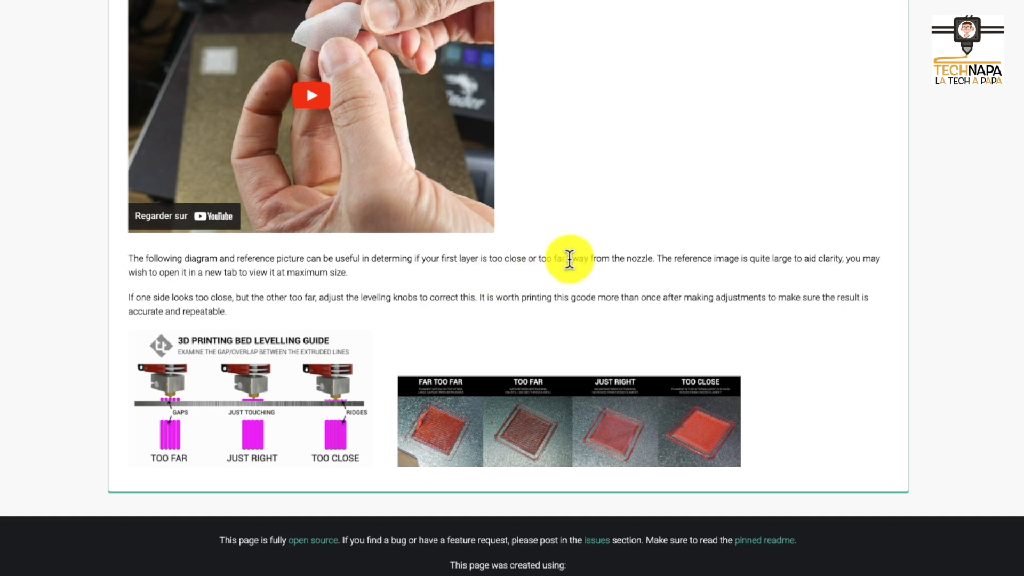
Step: Open the Baseline Print calibration page and review its aim, calibration cube and test print generator
{"action": "scroll", "coordinate": [567, 258], "scroll_direction": "up", "scroll_amount": 10}
{"action": "scroll", "coordinate": [572, 261], "scroll_direction": "up", "scroll_amount": 20}
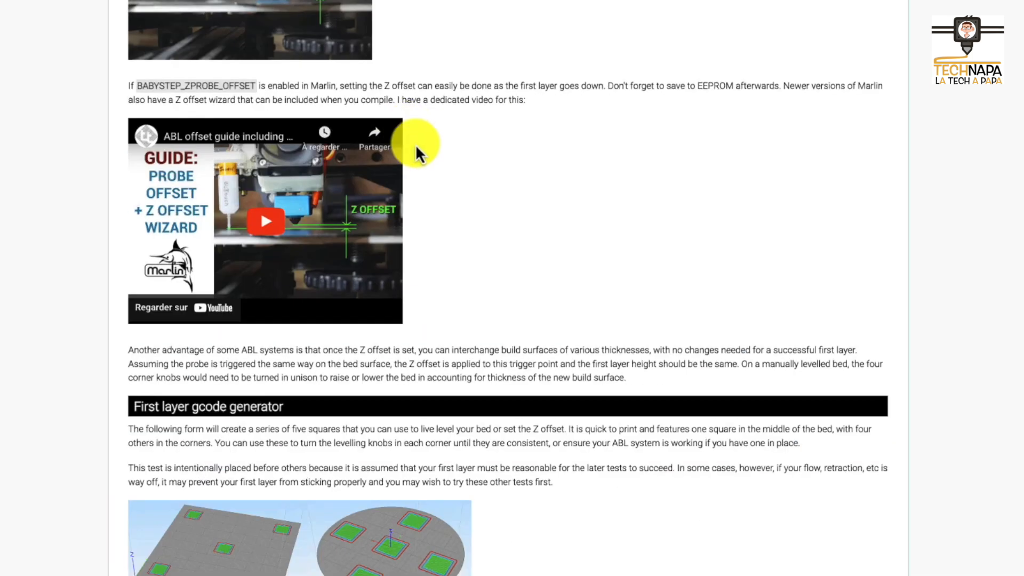
{"action": "scroll", "coordinate": [460, 176], "scroll_direction": "up", "scroll_amount": 8}
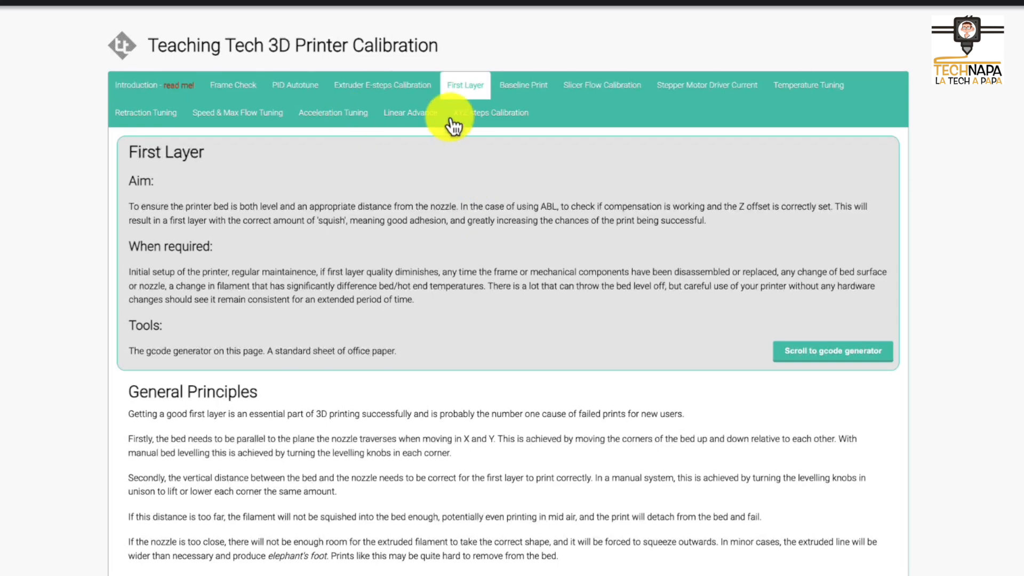
{"action": "left_click", "coordinate": [525, 89]}
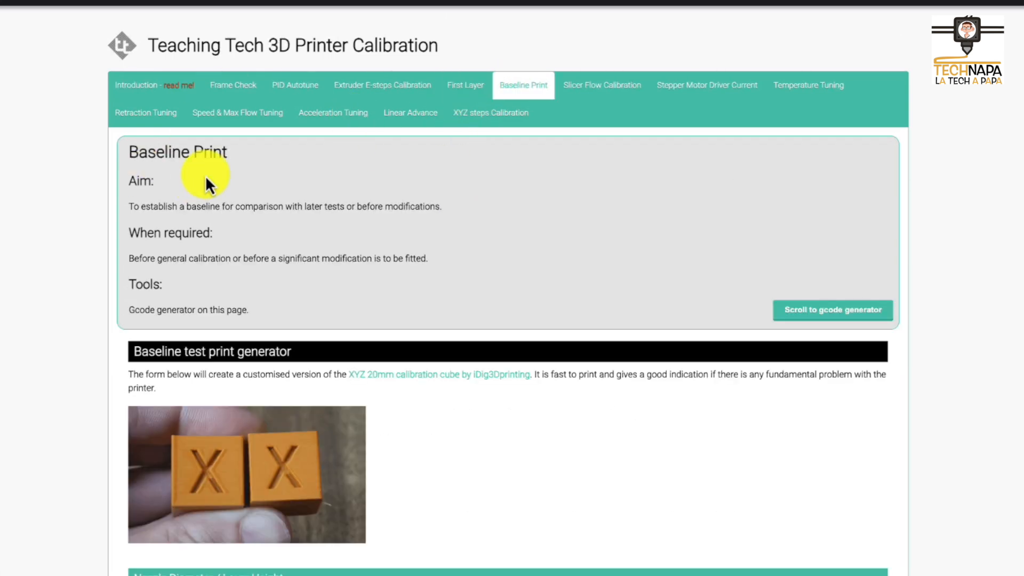
{"action": "scroll", "coordinate": [338, 130], "scroll_direction": "down", "scroll_amount": 3}
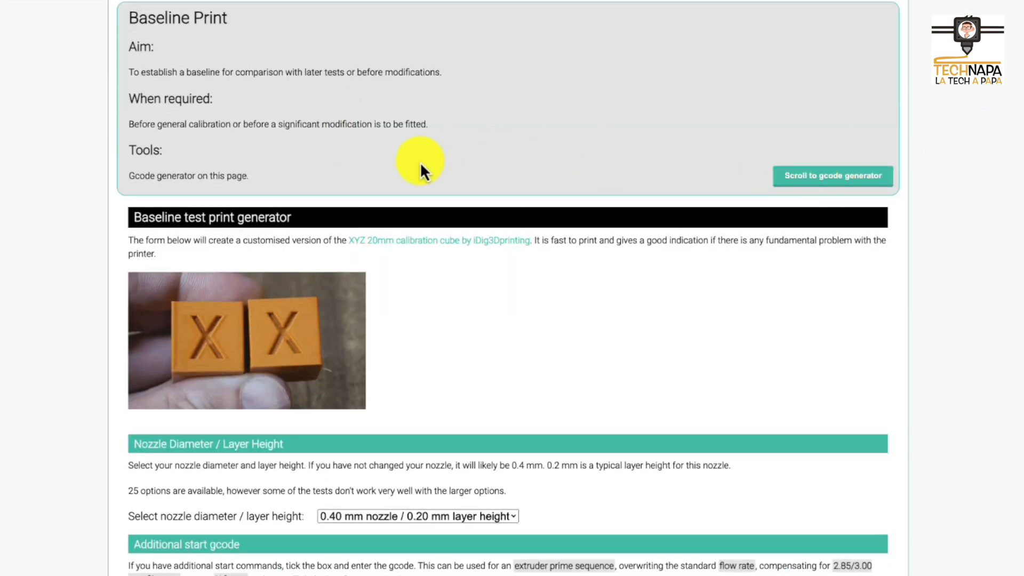
{"action": "scroll", "coordinate": [421, 166], "scroll_direction": "up", "scroll_amount": 1}
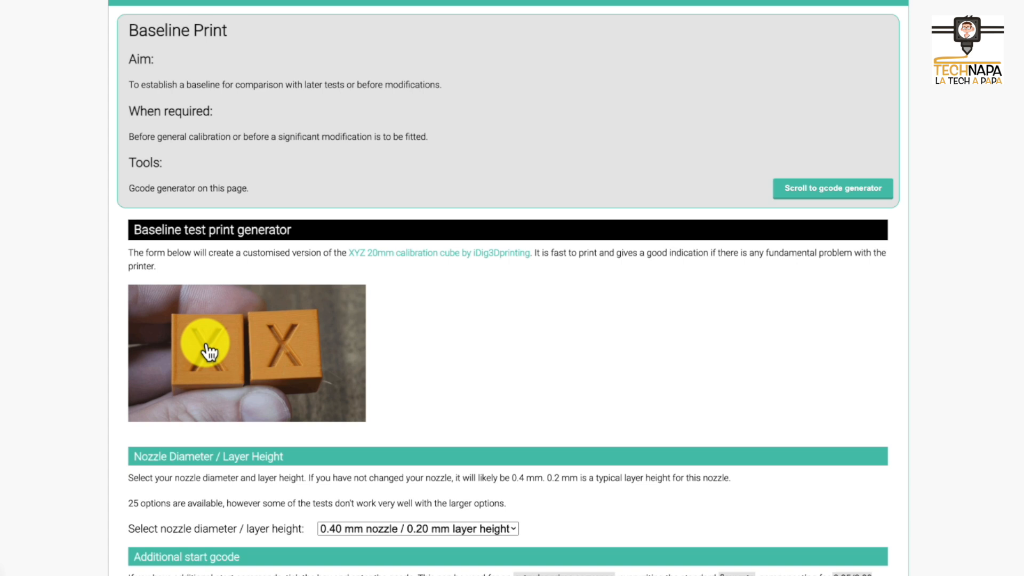
Step: Review the baseline print generator's settings and the guide for interpreting the baseline cube
{"action": "scroll", "coordinate": [338, 320], "scroll_direction": "down", "scroll_amount": 12}
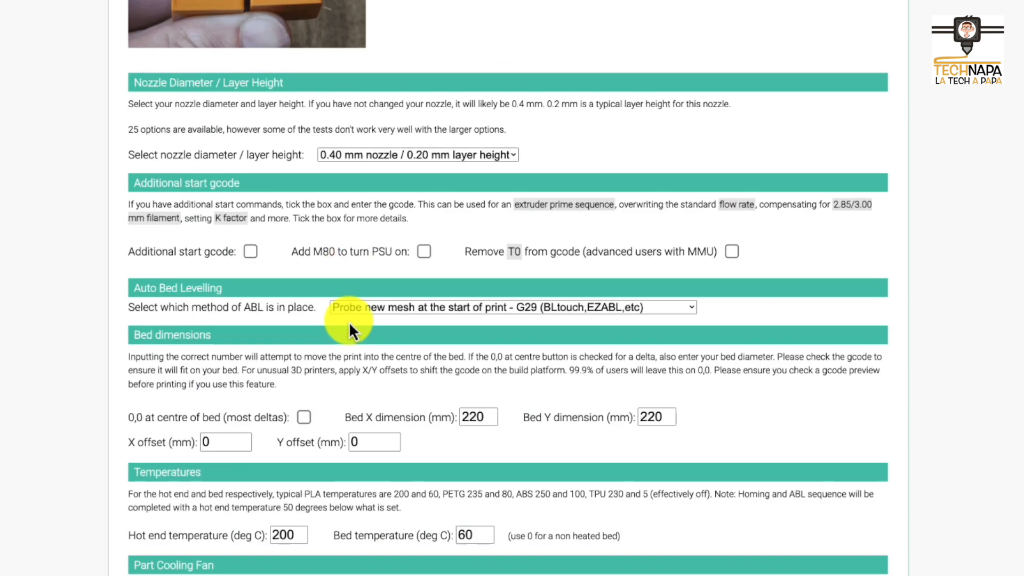
{"action": "scroll", "coordinate": [348, 325], "scroll_direction": "down", "scroll_amount": 12}
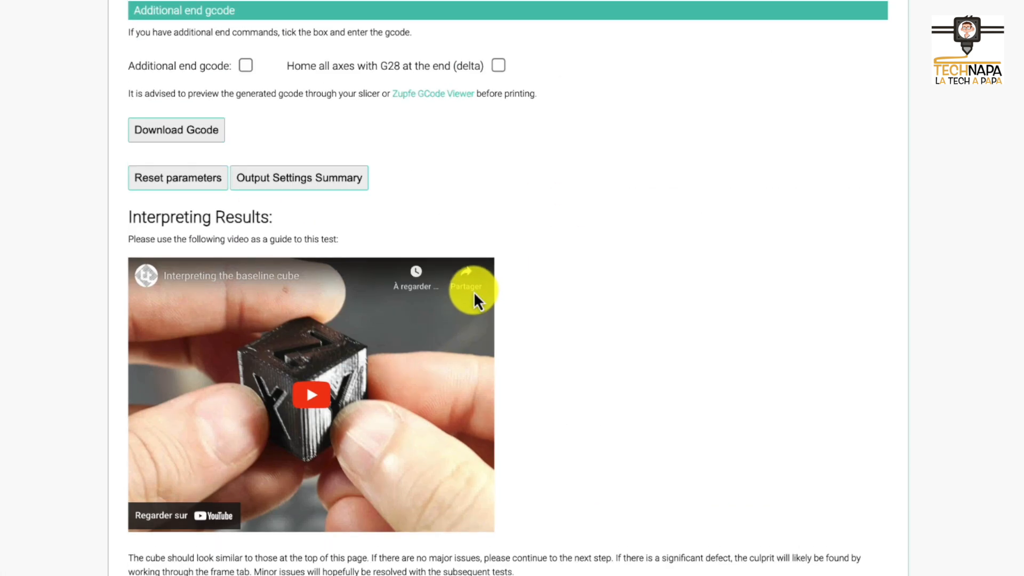
{"action": "scroll", "coordinate": [469, 286], "scroll_direction": "up", "scroll_amount": 12}
{"action": "scroll", "coordinate": [421, 186], "scroll_direction": "up", "scroll_amount": 13}
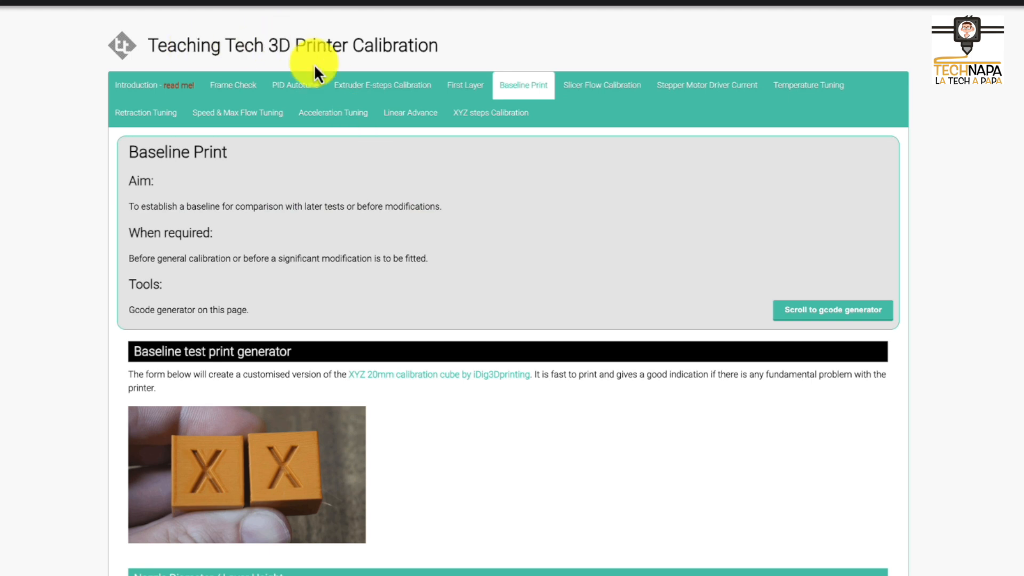
Step: Open the Slicer Flow Calibration page and read its aim, required tools and single-wall cube method
{"action": "left_click", "coordinate": [613, 88]}
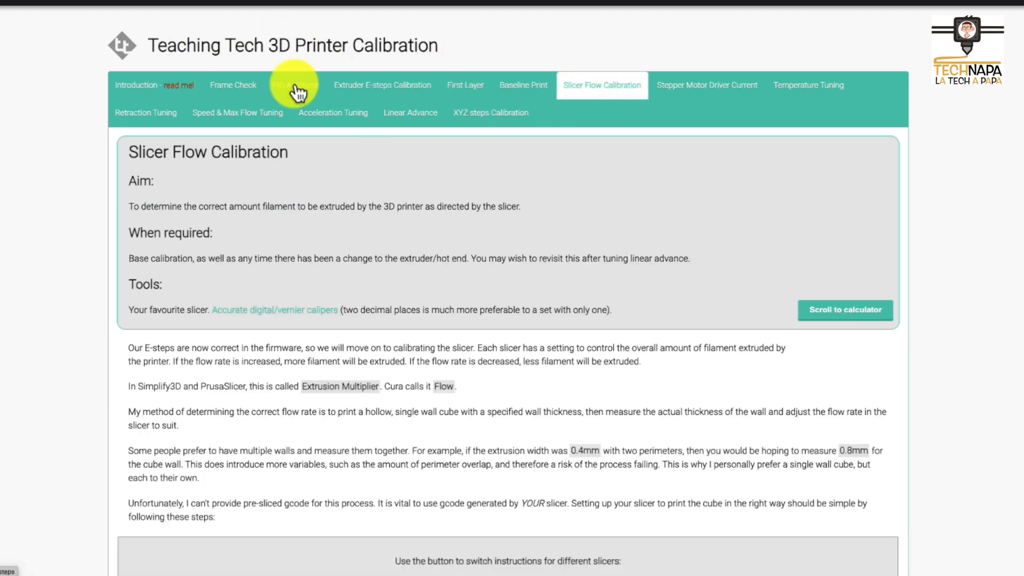
{"action": "scroll", "coordinate": [254, 230], "scroll_direction": "down", "scroll_amount": 7}
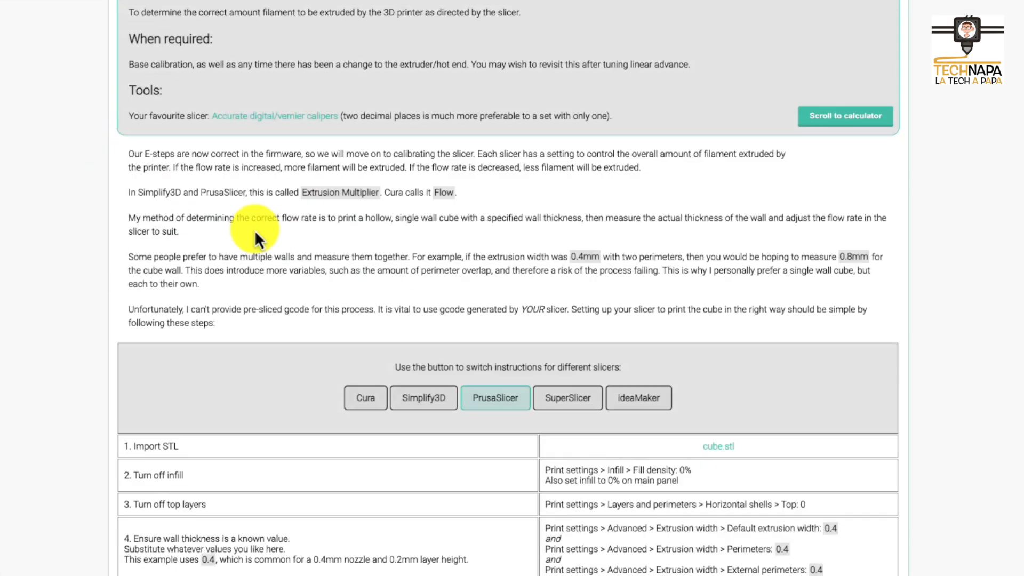
{"action": "scroll", "coordinate": [254, 232], "scroll_direction": "up", "scroll_amount": 1}
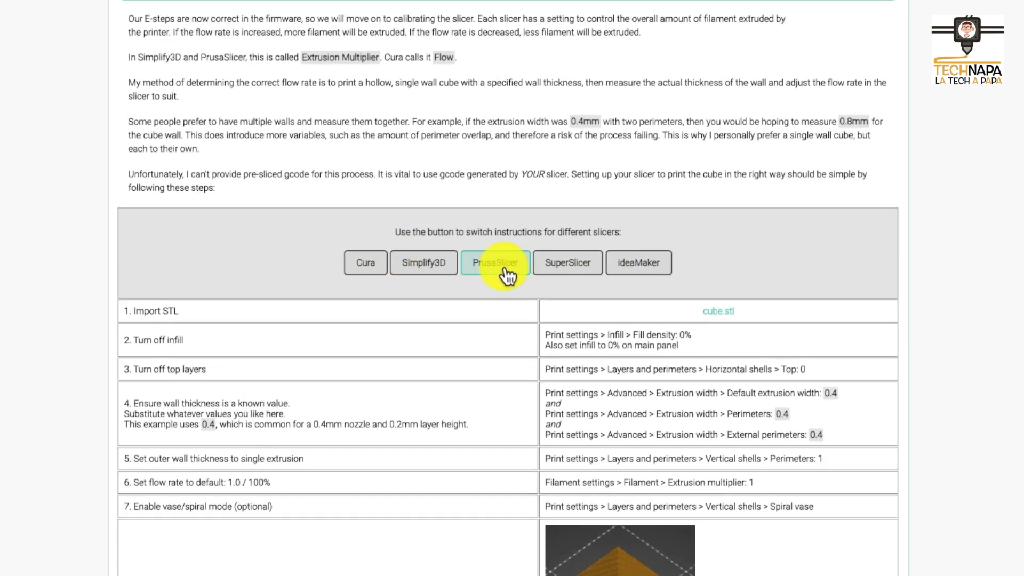
Step: Show the cube slicing instructions for Cura and Simplify3D and examine the Simplify3D steps down to the expected result
{"action": "left_click", "coordinate": [353, 275]}
{"action": "left_click", "coordinate": [420, 271]}
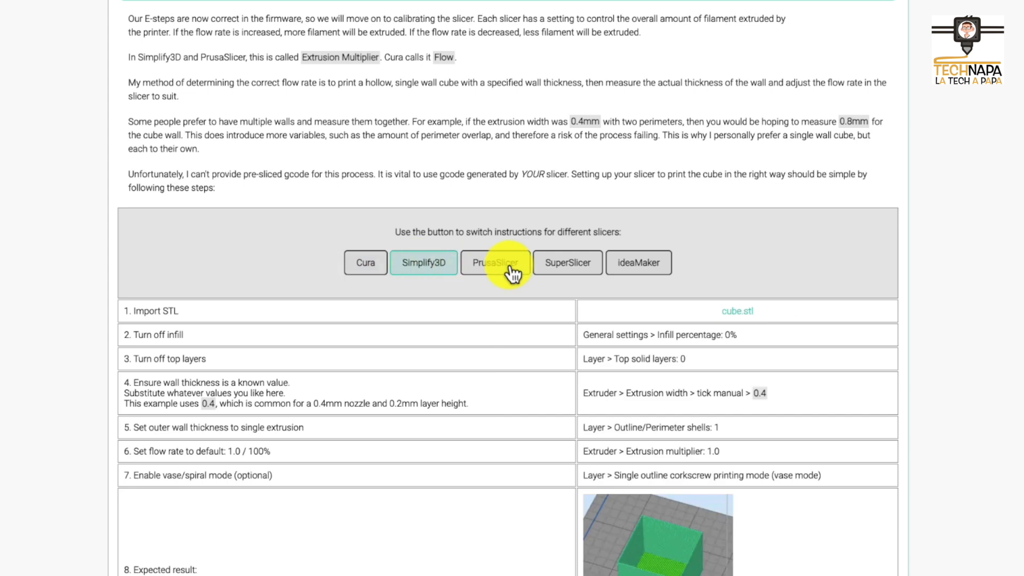
{"action": "scroll", "coordinate": [510, 270], "scroll_direction": "down", "scroll_amount": 1}
{"action": "scroll", "coordinate": [507, 266], "scroll_direction": "down", "scroll_amount": 4}
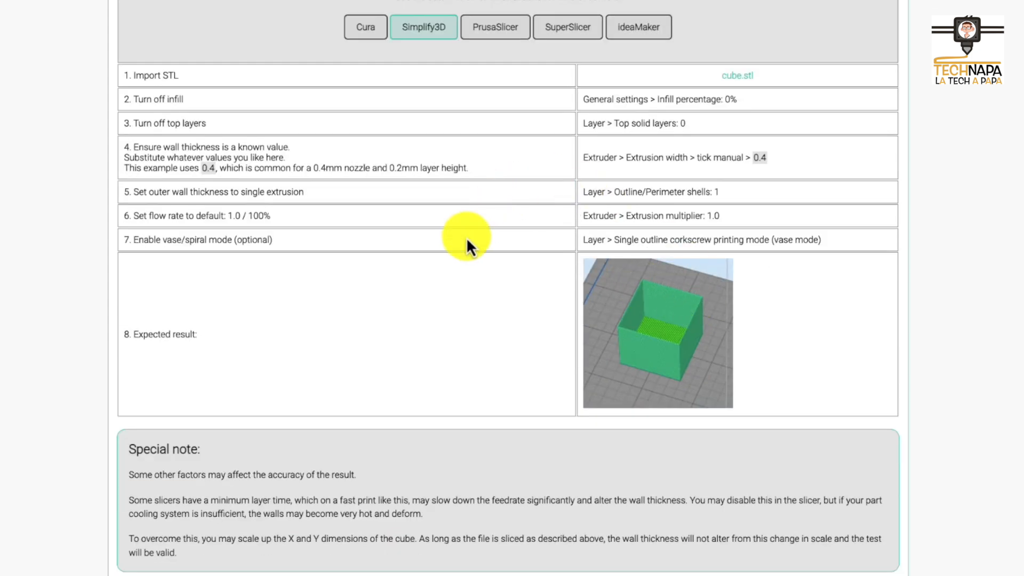
{"action": "scroll", "coordinate": [467, 250], "scroll_direction": "up", "scroll_amount": 1}
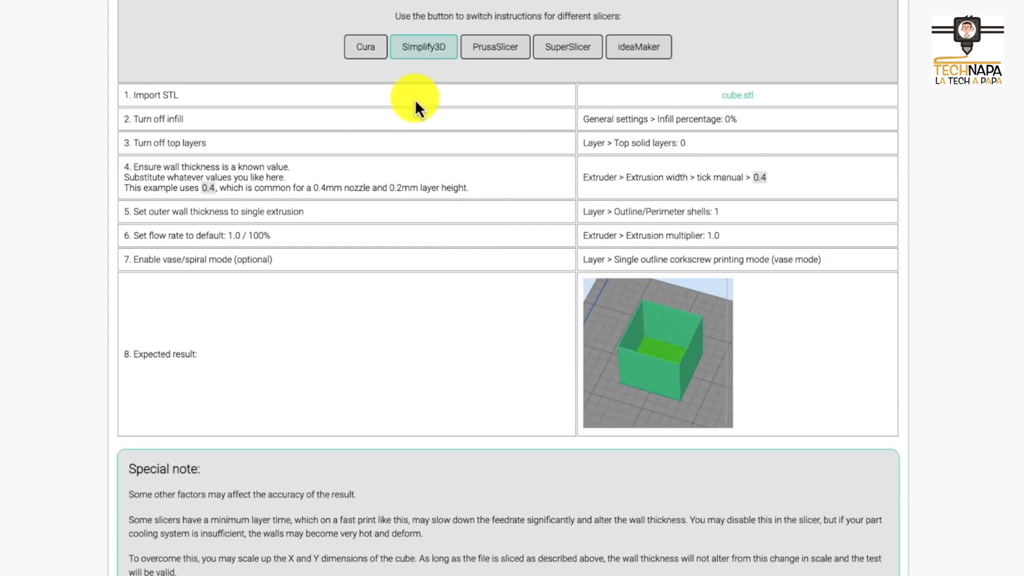
Step: Compare the cube slicing instructions for PrusaSlicer, SuperSlicer and ideaMaker
{"action": "left_click", "coordinate": [493, 51]}
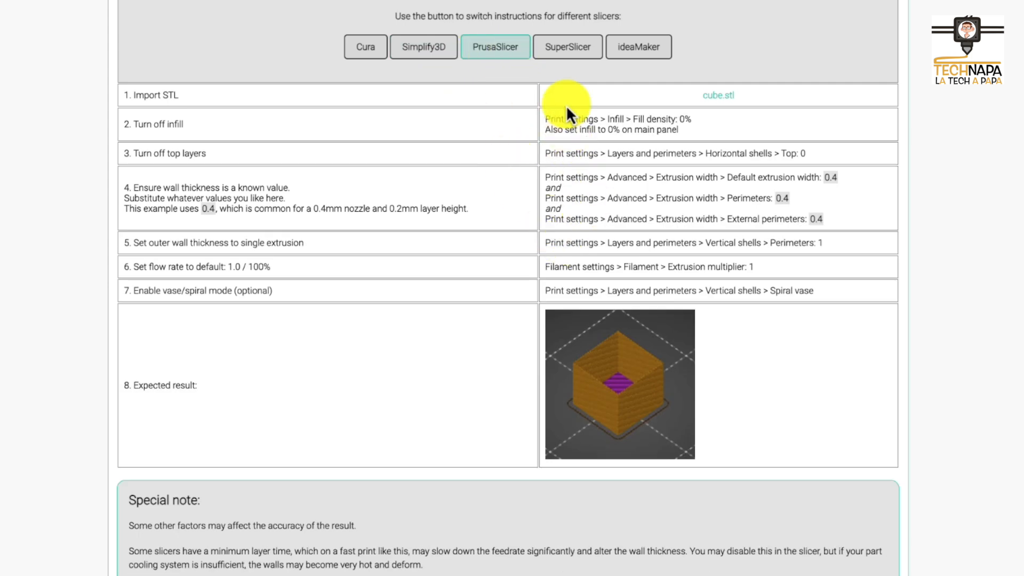
{"action": "left_click", "coordinate": [569, 50]}
{"action": "left_click", "coordinate": [493, 50]}
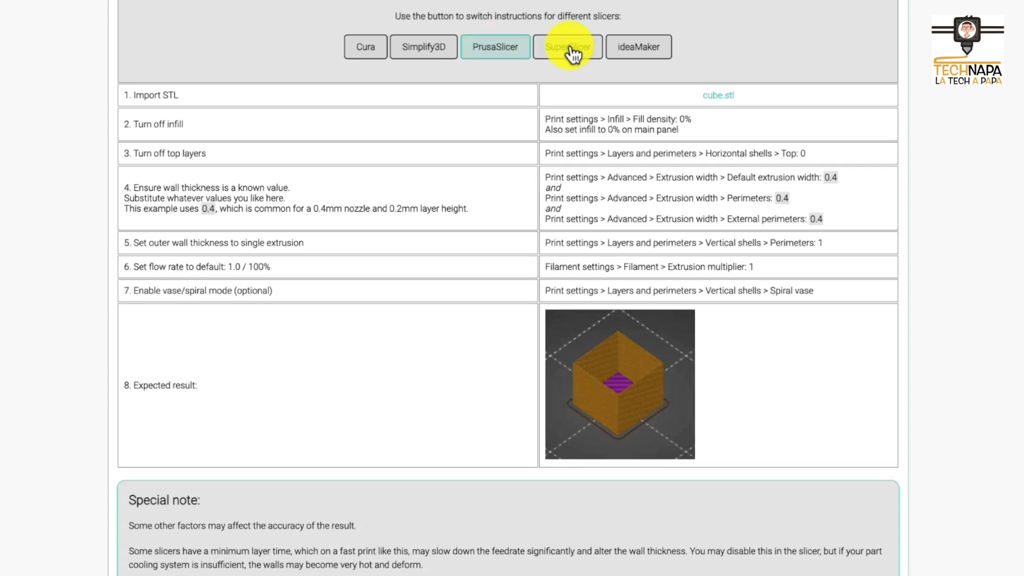
{"action": "left_click", "coordinate": [571, 48]}
{"action": "left_click", "coordinate": [624, 60]}
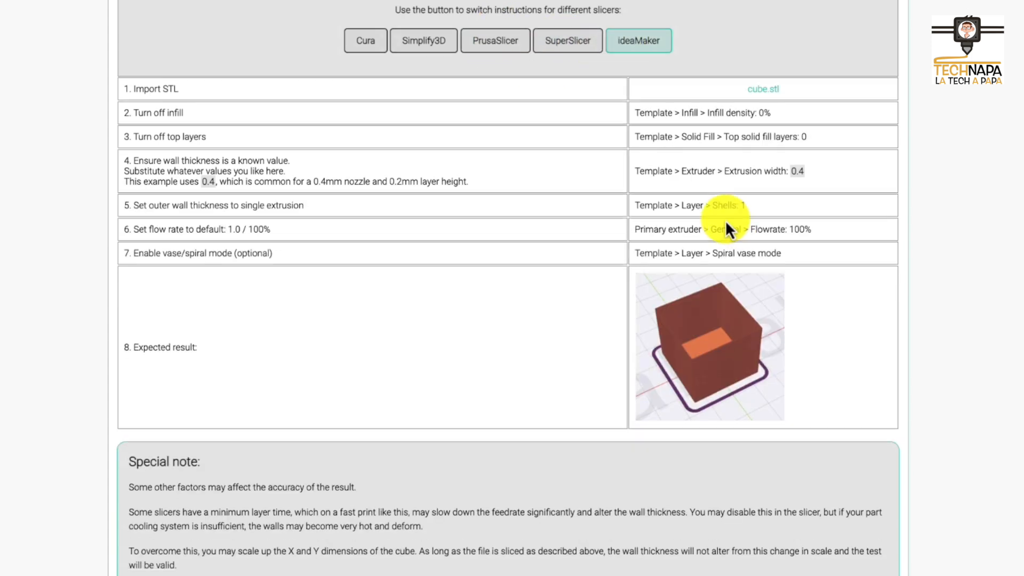
Step: Read the special note and wall measurement guide, and set the slicer instructions back to PrusaSlicer
{"action": "scroll", "coordinate": [454, 107], "scroll_direction": "down", "scroll_amount": 8}
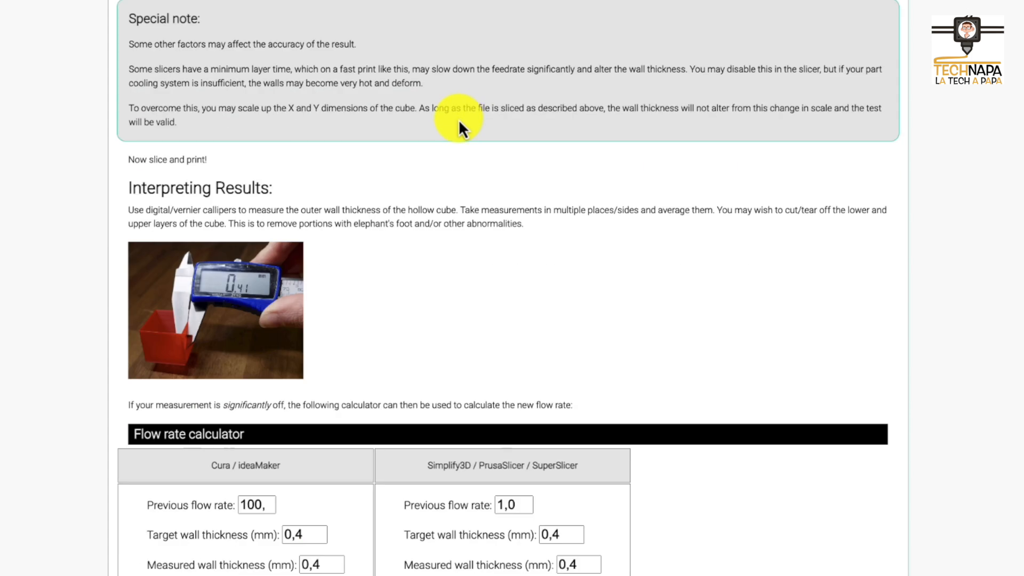
{"action": "scroll", "coordinate": [470, 134], "scroll_direction": "up", "scroll_amount": 10}
{"action": "scroll", "coordinate": [487, 123], "scroll_direction": "up", "scroll_amount": 3}
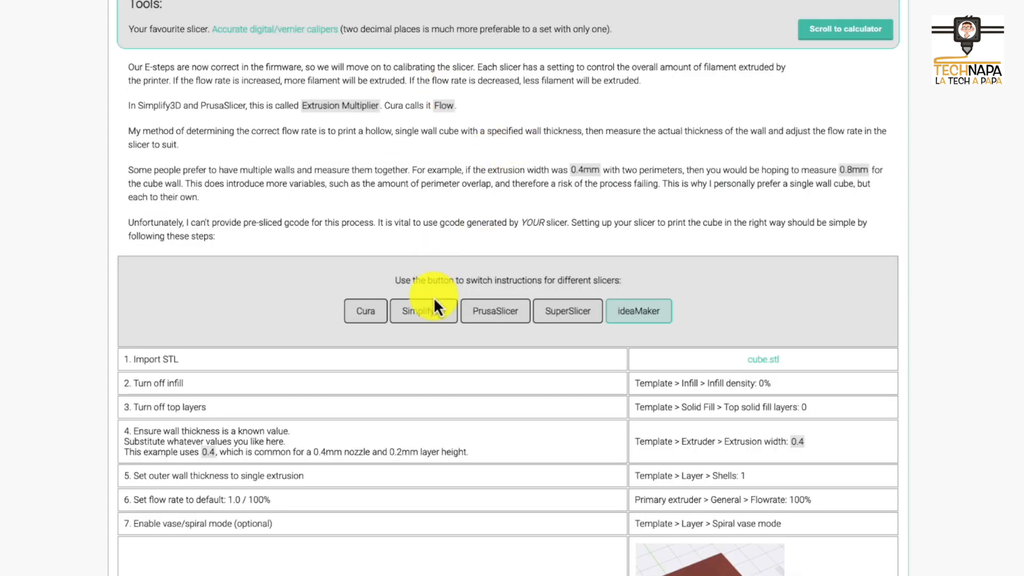
{"action": "left_click", "coordinate": [494, 314]}
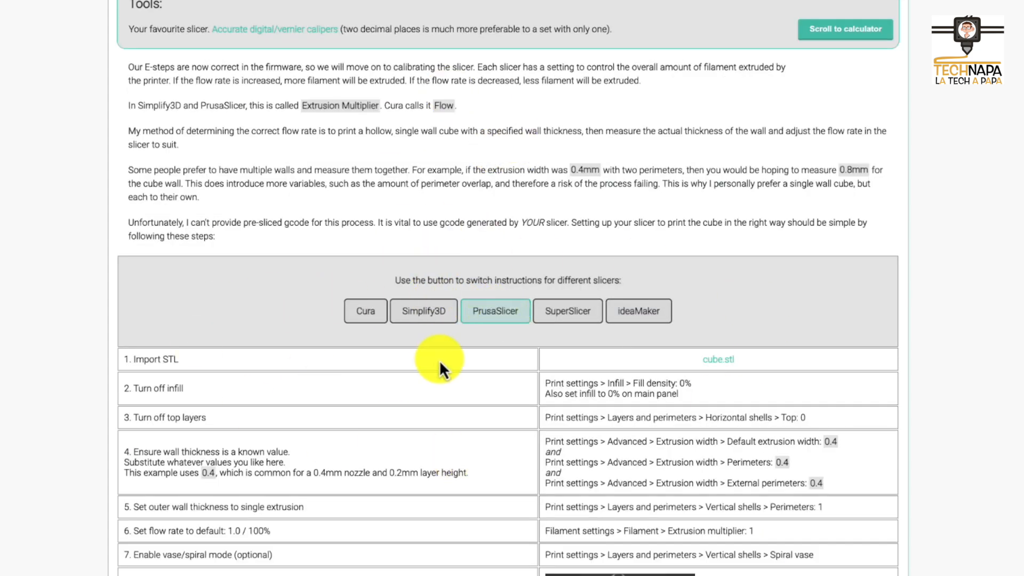
Step: Jump from the flow calibration introduction to the flow rate calculator and examine its wall thickness fields
{"action": "scroll", "coordinate": [438, 360], "scroll_direction": "up", "scroll_amount": 5}
{"action": "scroll", "coordinate": [440, 362], "scroll_direction": "down", "scroll_amount": 3}
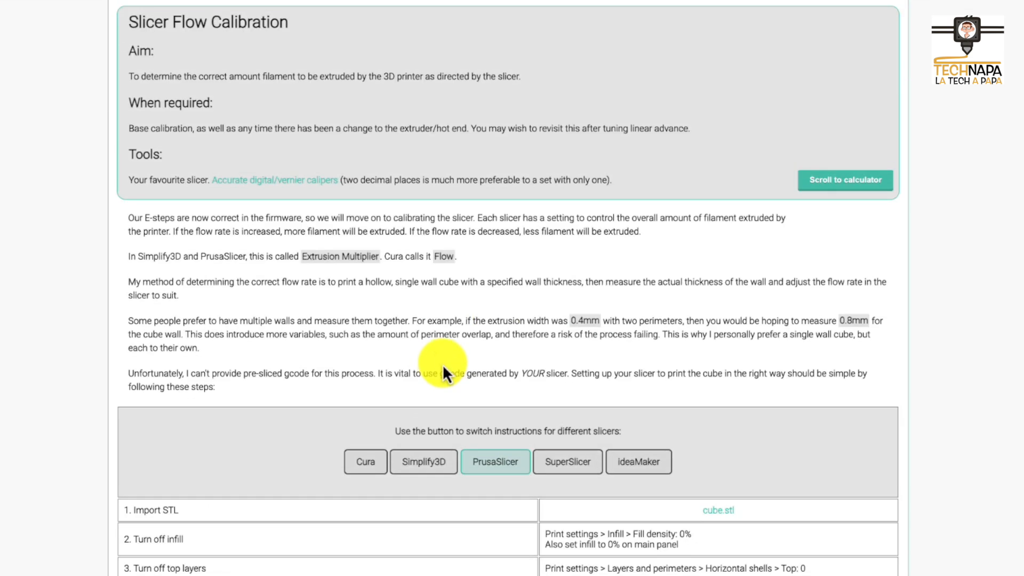
{"action": "left_click", "coordinate": [815, 182]}
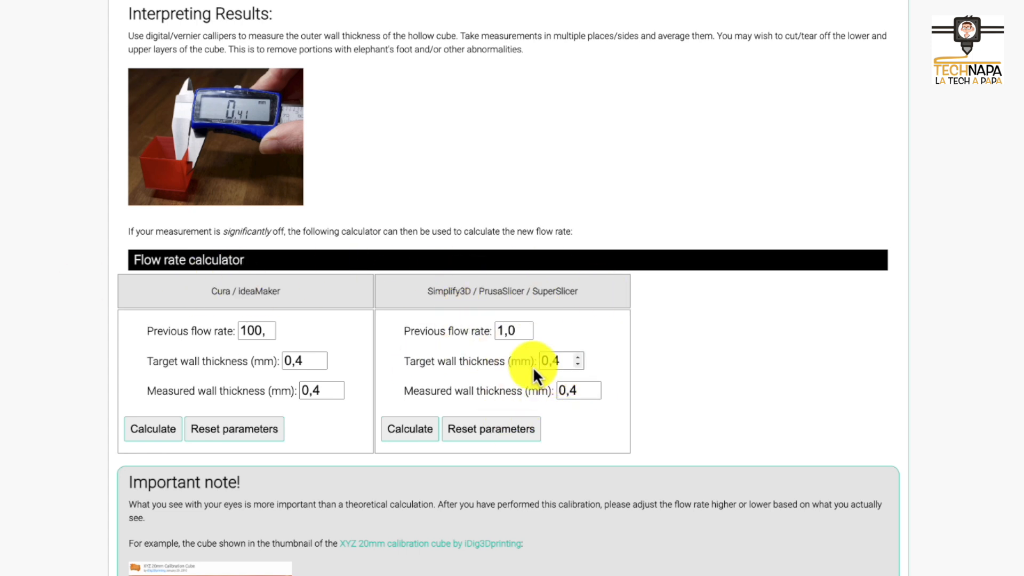
Step: Open the Stepper Motor Driver Current page and review its aim, when it is required and its tools
{"action": "scroll", "coordinate": [553, 355], "scroll_direction": "up", "scroll_amount": 20}
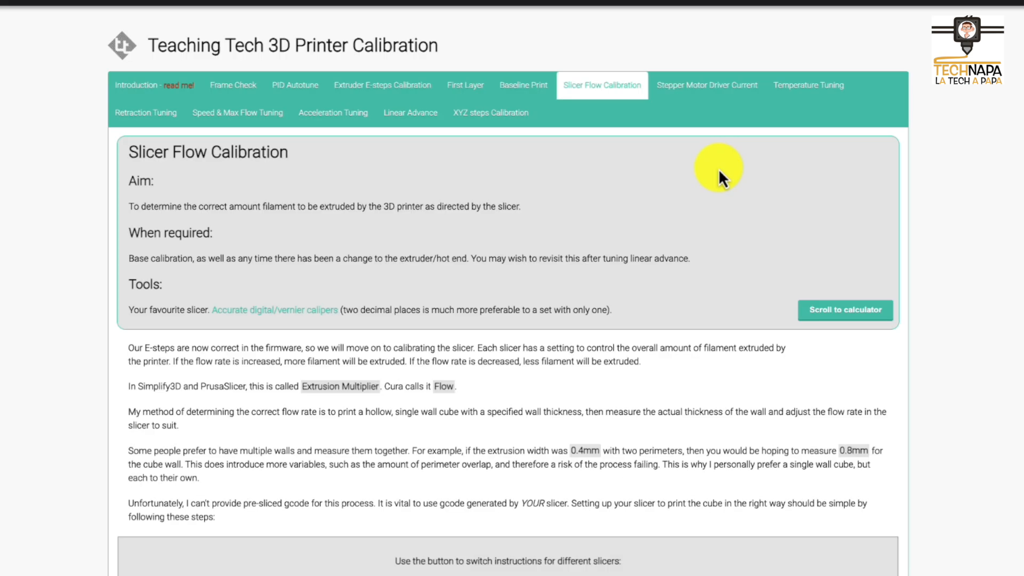
{"action": "left_click", "coordinate": [705, 86]}
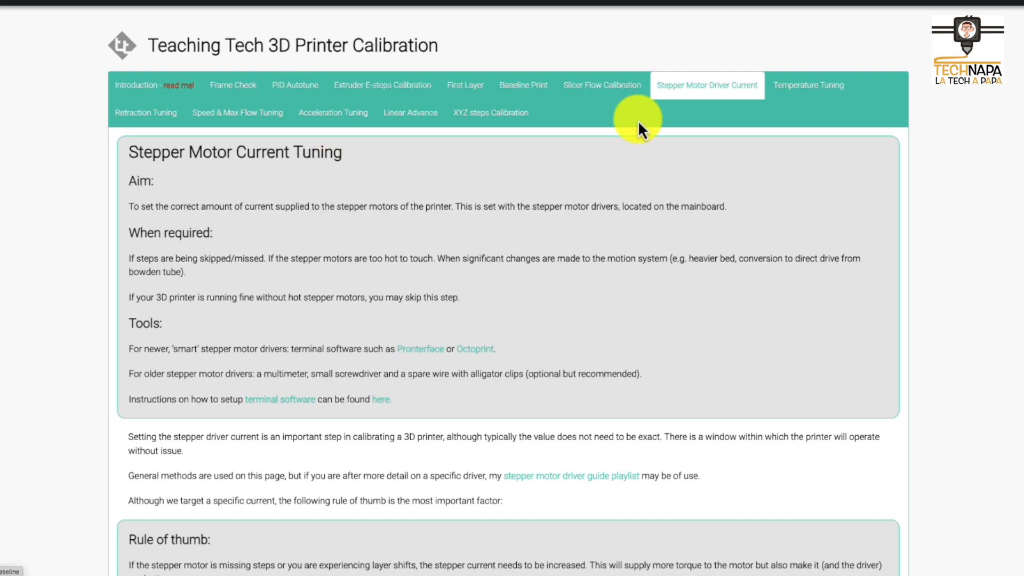
{"action": "scroll", "coordinate": [644, 168], "scroll_direction": "down", "scroll_amount": 1}
{"action": "scroll", "coordinate": [644, 169], "scroll_direction": "up", "scroll_amount": 1}
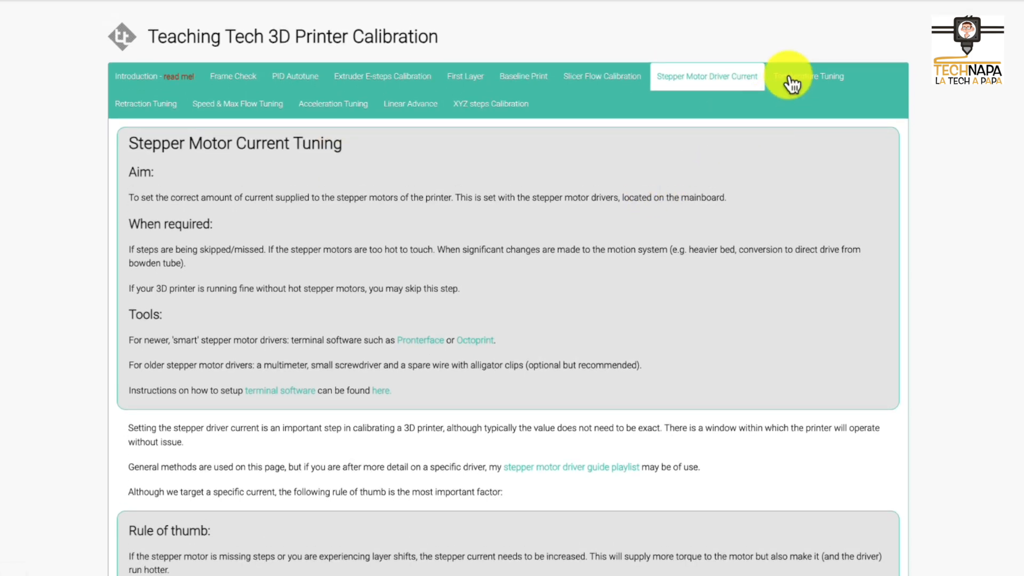
Step: Open the Temperature Tuning page, review its introduction and jump to the temperature tower generator
{"action": "left_click", "coordinate": [790, 85]}
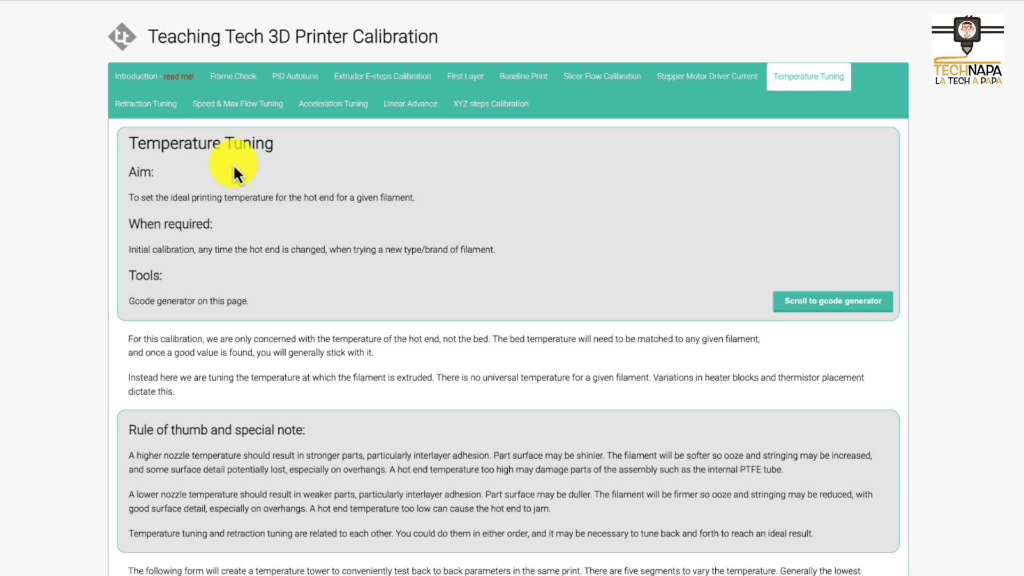
{"action": "left_click", "coordinate": [844, 309]}
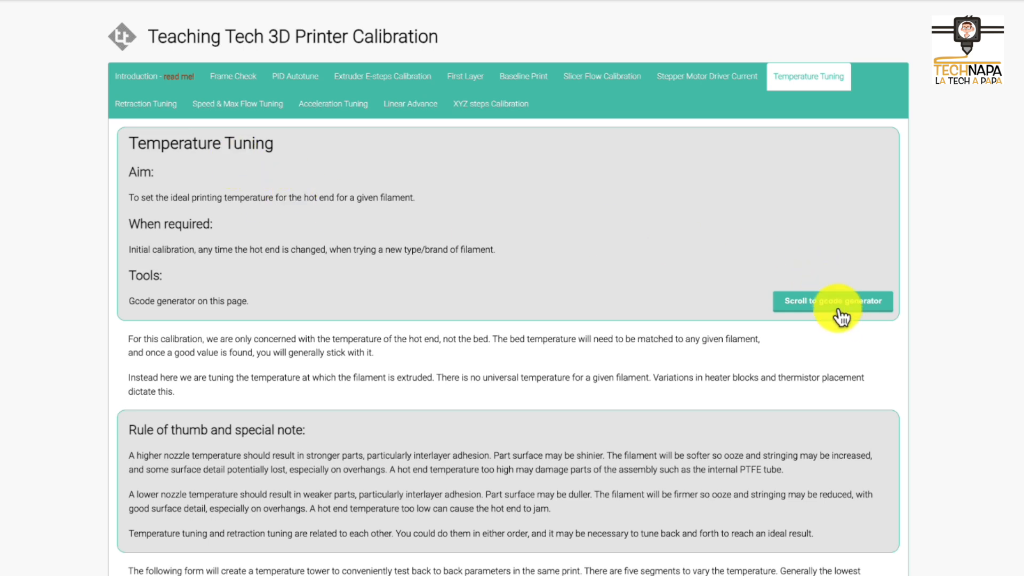
{"action": "scroll", "coordinate": [545, 239], "scroll_direction": "down", "scroll_amount": 7}
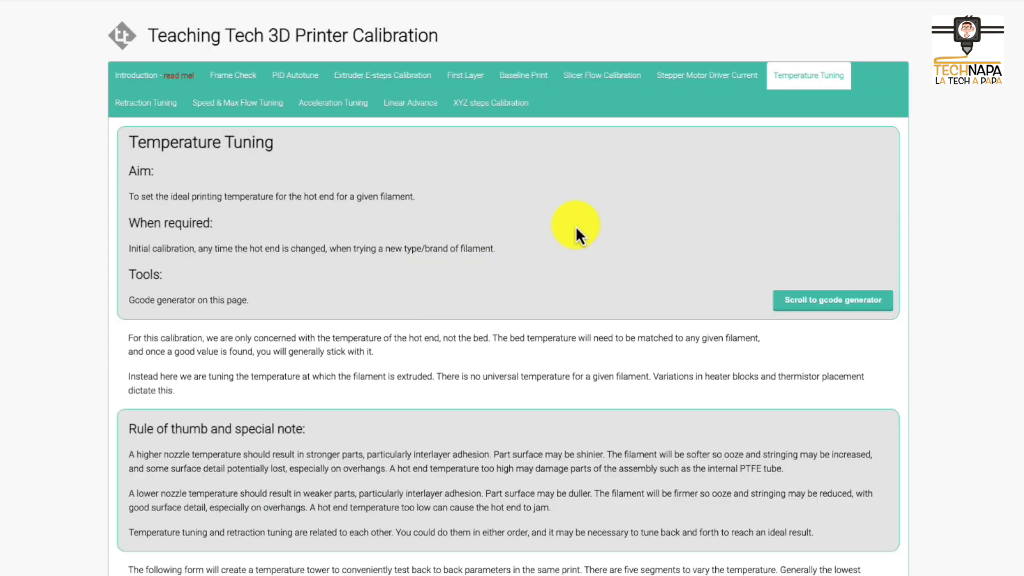
{"action": "left_click", "coordinate": [857, 313]}
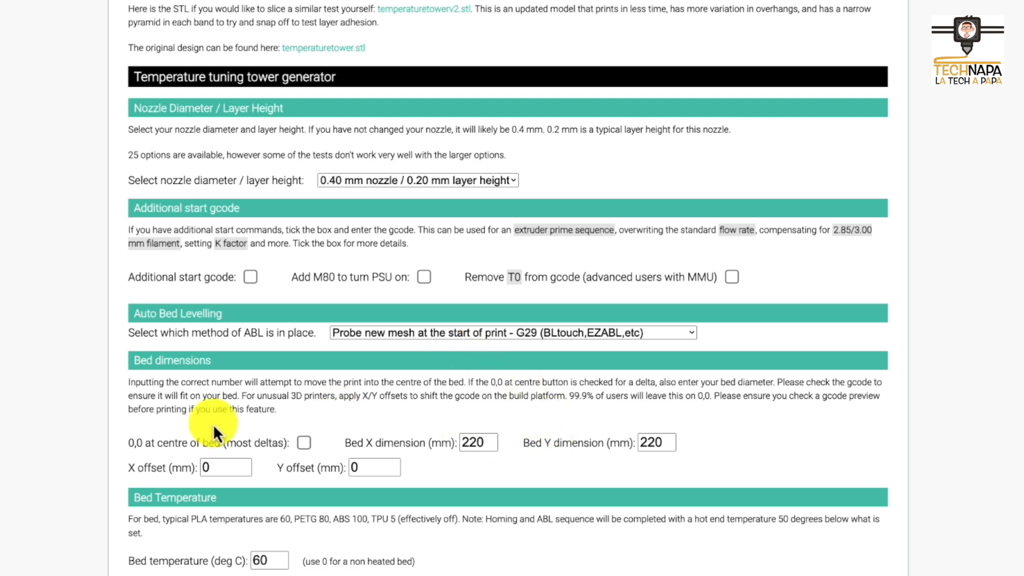
Step: Review the tower generator's nozzle, bed levelling and bed settings, and the hot end temperatures for segments A to E
{"action": "scroll", "coordinate": [402, 247], "scroll_direction": "up", "scroll_amount": 5}
{"action": "scroll", "coordinate": [373, 150], "scroll_direction": "down", "scroll_amount": 6}
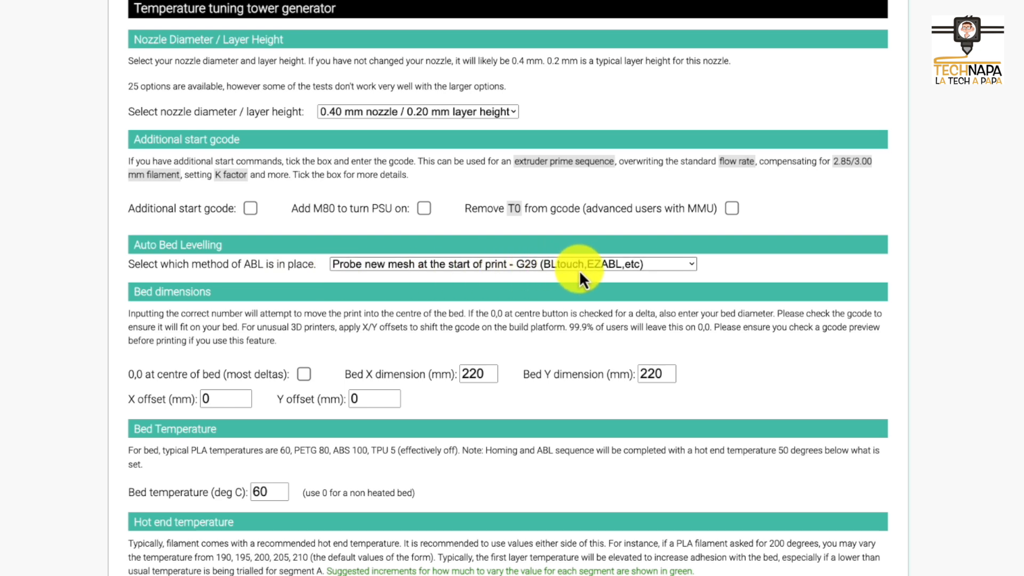
{"action": "scroll", "coordinate": [571, 253], "scroll_direction": "down", "scroll_amount": 5}
{"action": "scroll", "coordinate": [558, 245], "scroll_direction": "down", "scroll_amount": 1}
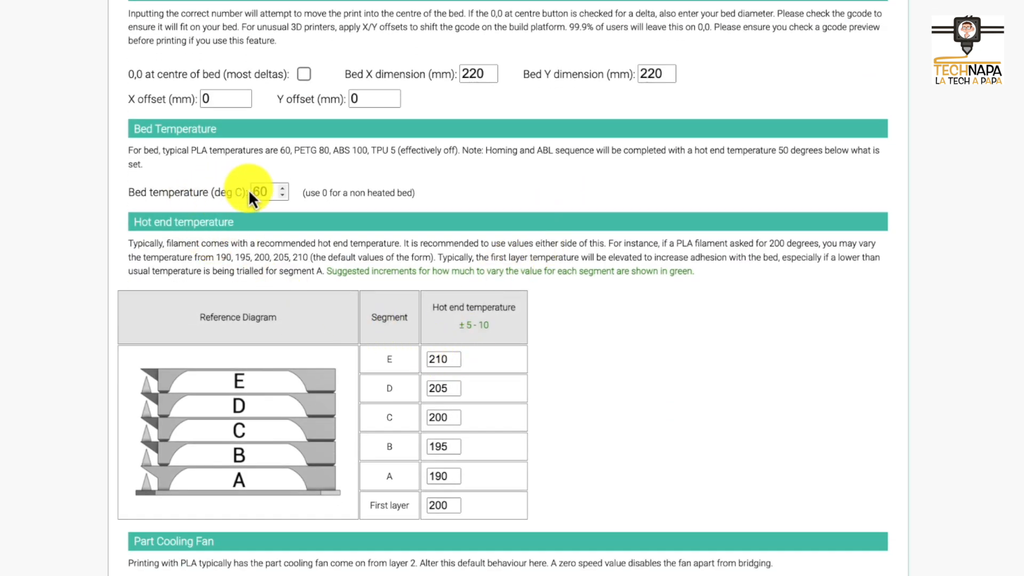
{"action": "scroll", "coordinate": [279, 275], "scroll_direction": "down", "scroll_amount": 4}
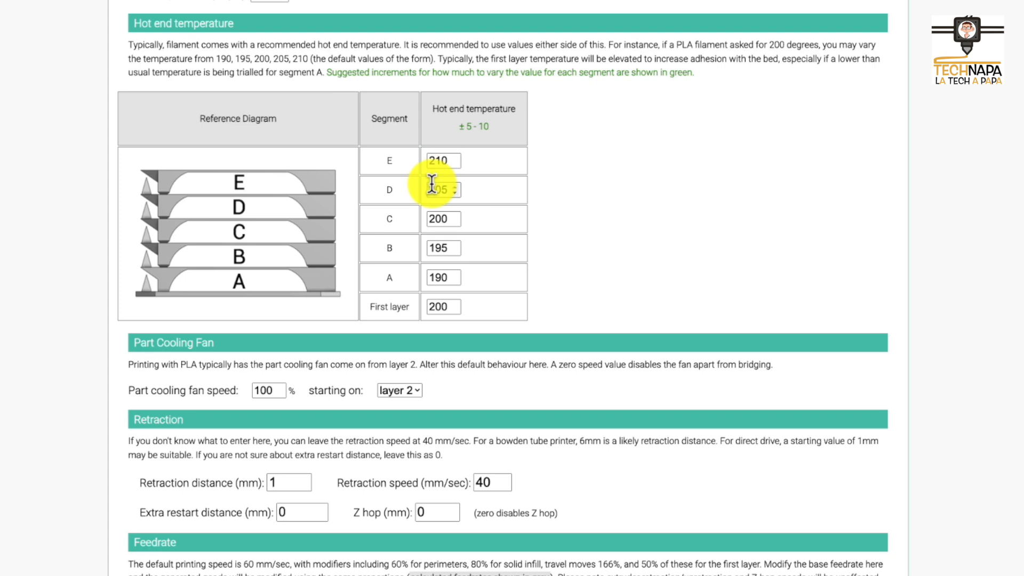
{"action": "scroll", "coordinate": [435, 201], "scroll_direction": "up", "scroll_amount": 1}
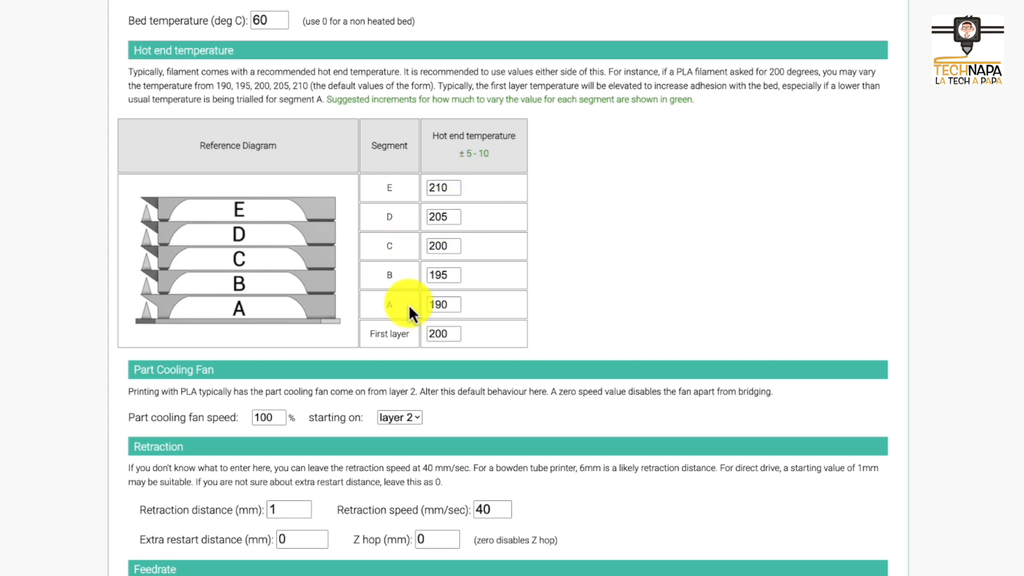
{"action": "scroll", "coordinate": [410, 307], "scroll_direction": "down", "scroll_amount": 2}
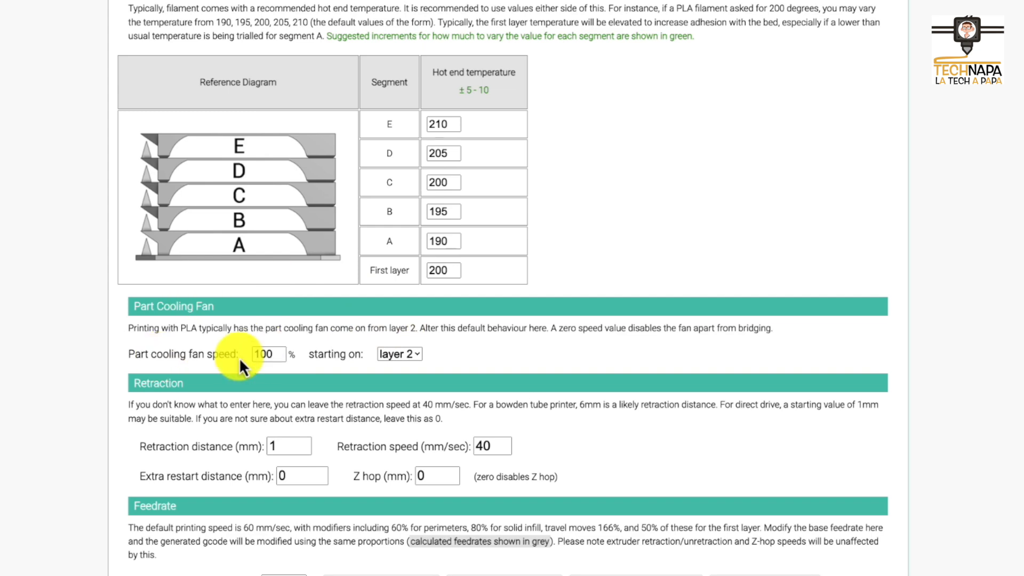
Step: Check the part cooling fan's starting layer choices, keep layer 2, and review the retraction and feedrate settings
{"action": "left_click", "coordinate": [401, 356]}
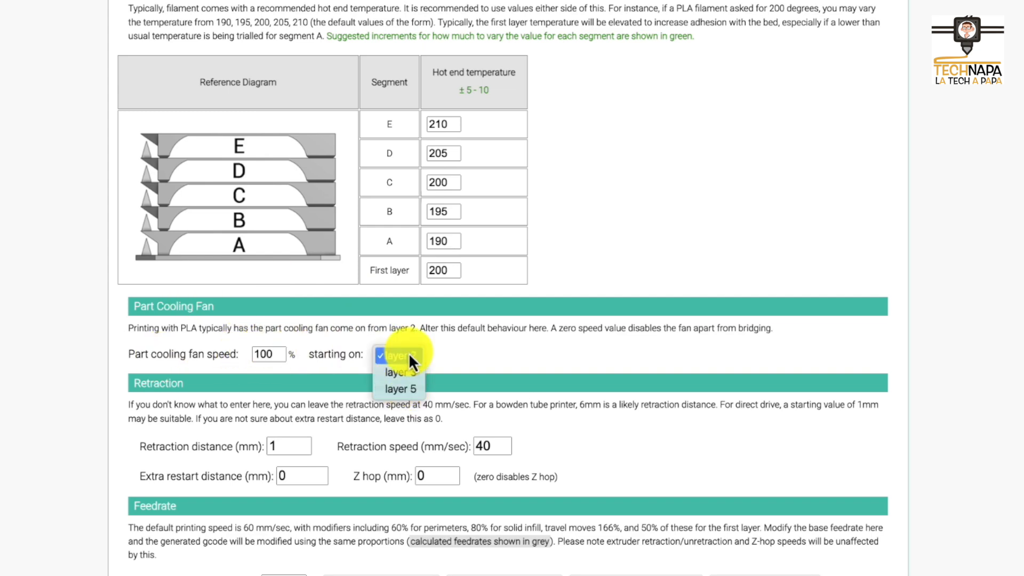
{"action": "left_click", "coordinate": [409, 353]}
{"action": "scroll", "coordinate": [437, 342], "scroll_direction": "down", "scroll_amount": 3}
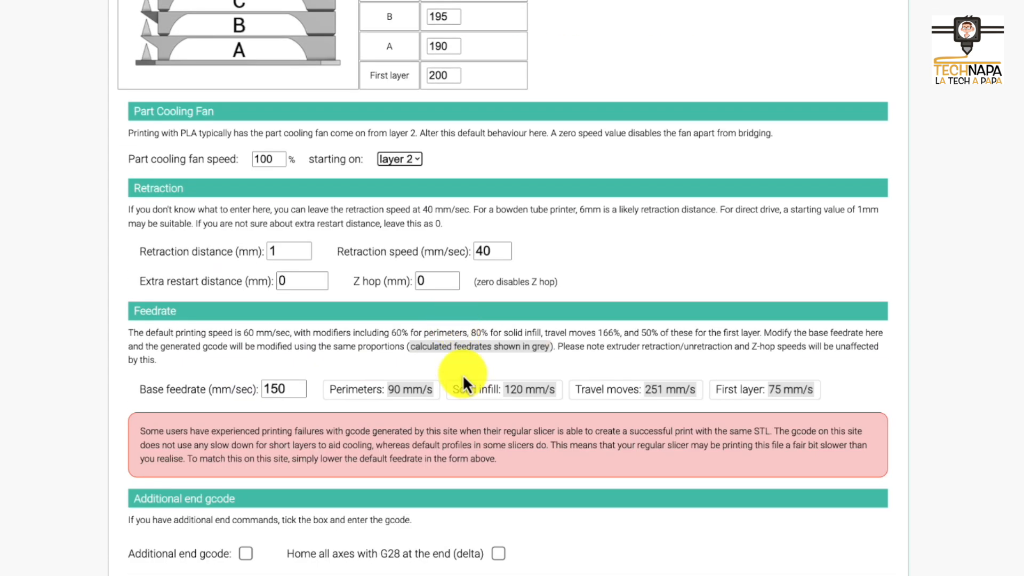
{"action": "scroll", "coordinate": [418, 473], "scroll_direction": "up", "scroll_amount": 1}
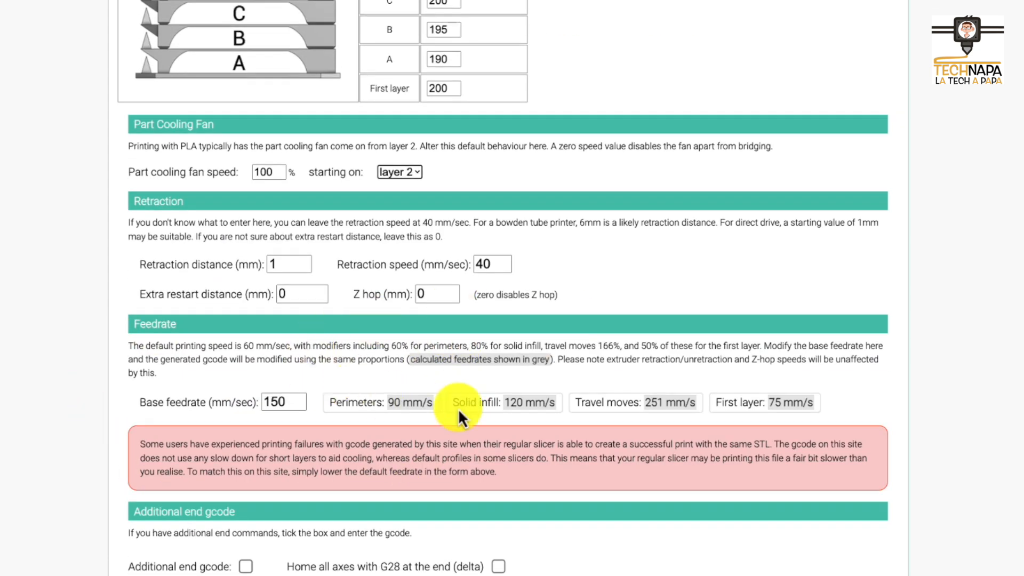
{"action": "scroll", "coordinate": [544, 418], "scroll_direction": "down", "scroll_amount": 2}
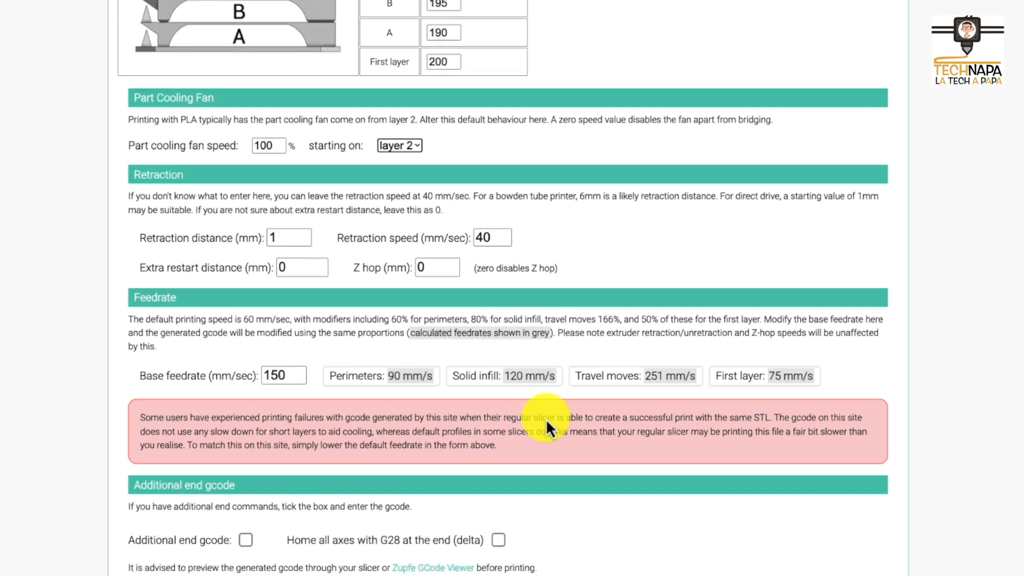
Step: Examine the temperature tower's end gcode and download options and the guide for interpreting its results
{"action": "scroll", "coordinate": [546, 419], "scroll_direction": "down", "scroll_amount": 2}
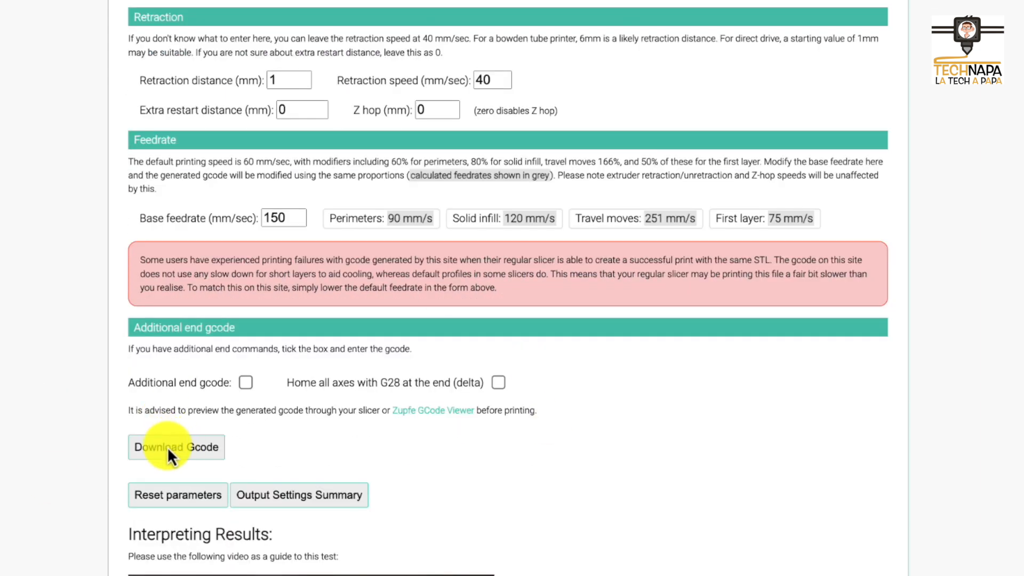
{"action": "scroll", "coordinate": [446, 368], "scroll_direction": "down", "scroll_amount": 5}
{"action": "scroll", "coordinate": [256, 341], "scroll_direction": "down", "scroll_amount": 3}
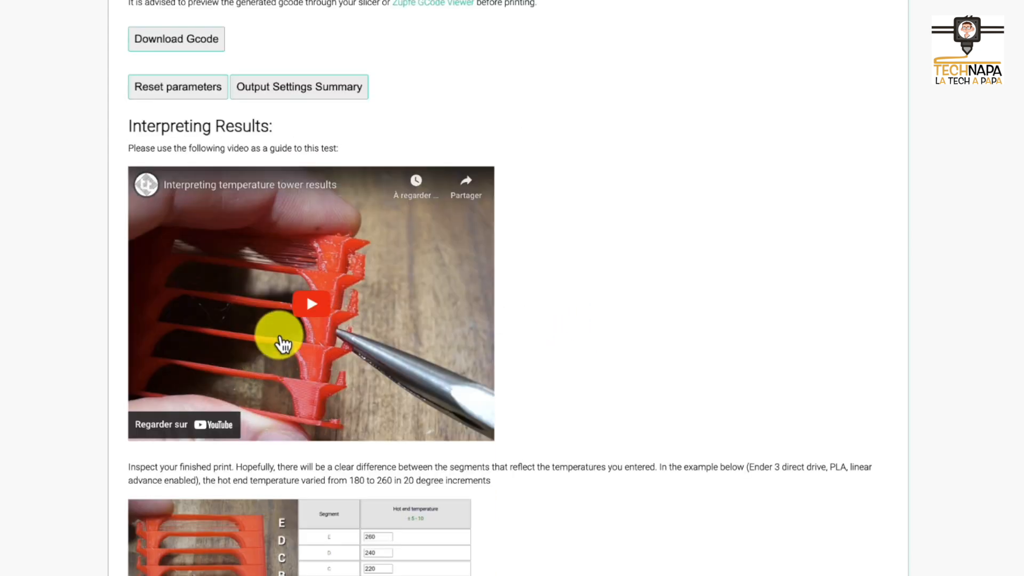
Step: Review the temperature tower's example results, and check when temperature tuning is required in the page's introduction
{"action": "scroll", "coordinate": [280, 320], "scroll_direction": "down", "scroll_amount": 4}
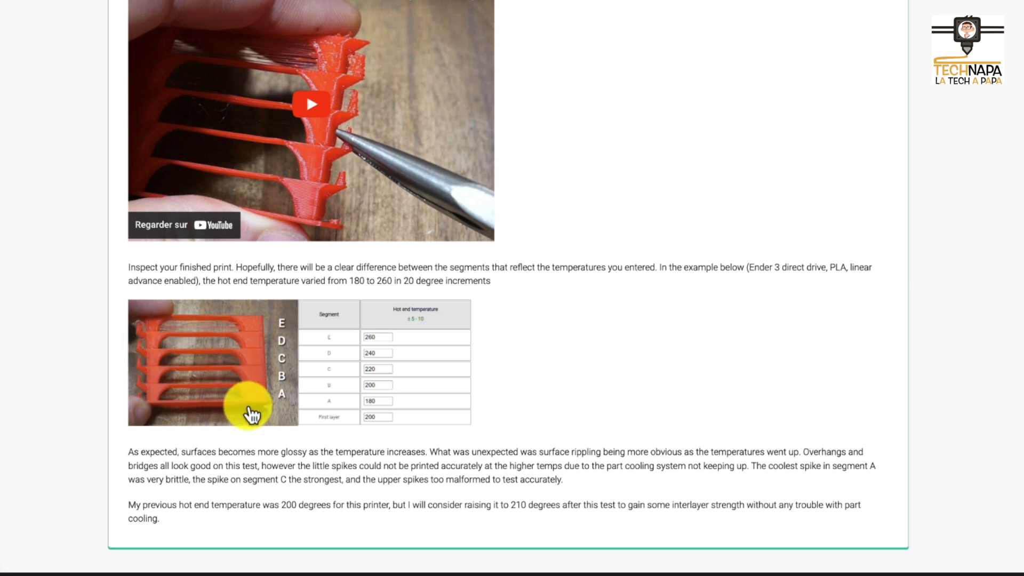
{"action": "scroll", "coordinate": [250, 414], "scroll_direction": "down", "scroll_amount": 1}
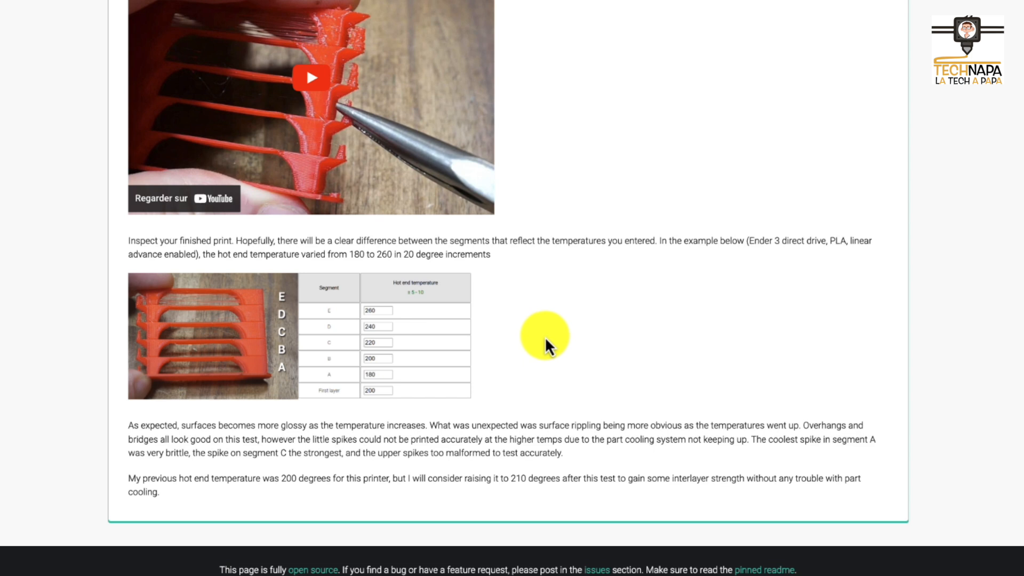
{"action": "scroll", "coordinate": [581, 360], "scroll_direction": "up", "scroll_amount": 20}
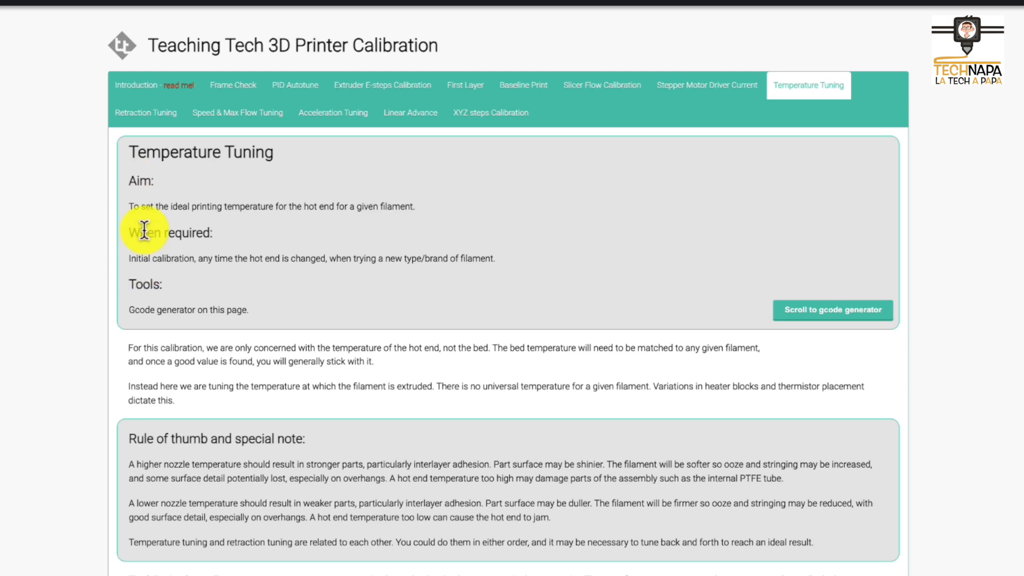
{"action": "left_click_drag", "start_coordinate": [133, 258], "coordinate": [180, 262]}
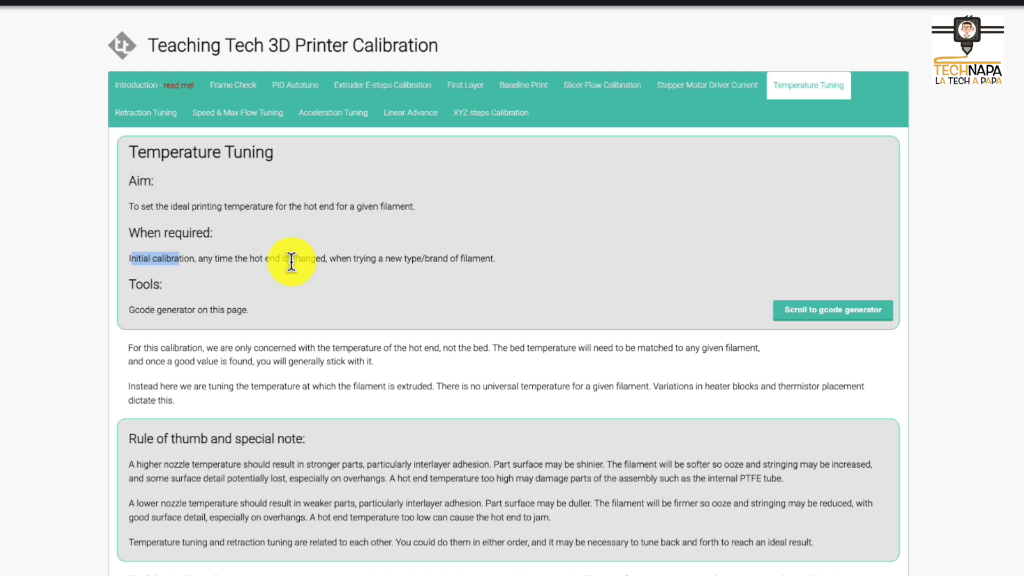
{"action": "left_click", "coordinate": [130, 272]}
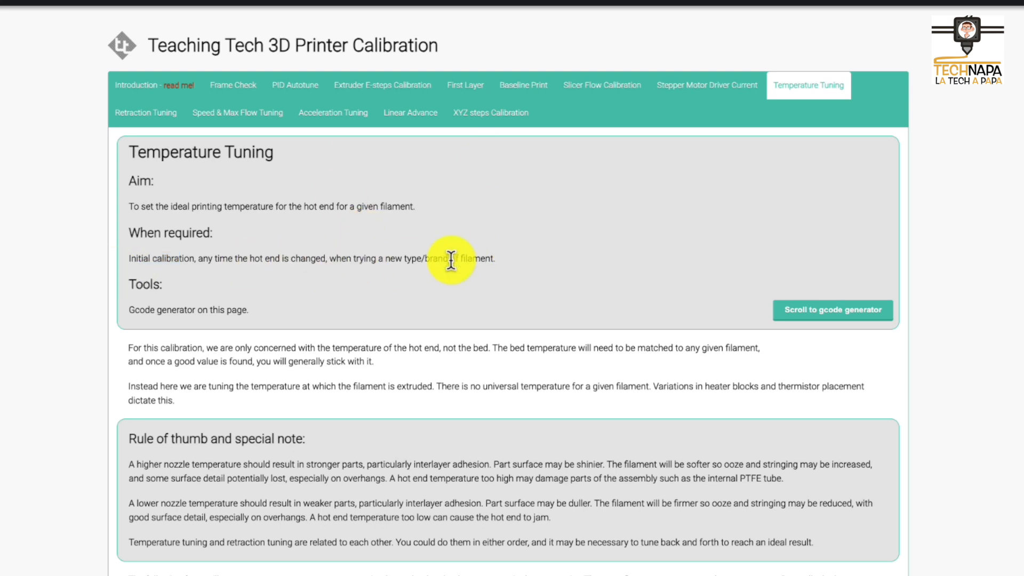
Step: Open the Retraction Tuning page and switch the retraction parameter table's slicer instructions to Simplify3D
{"action": "left_click", "coordinate": [138, 116]}
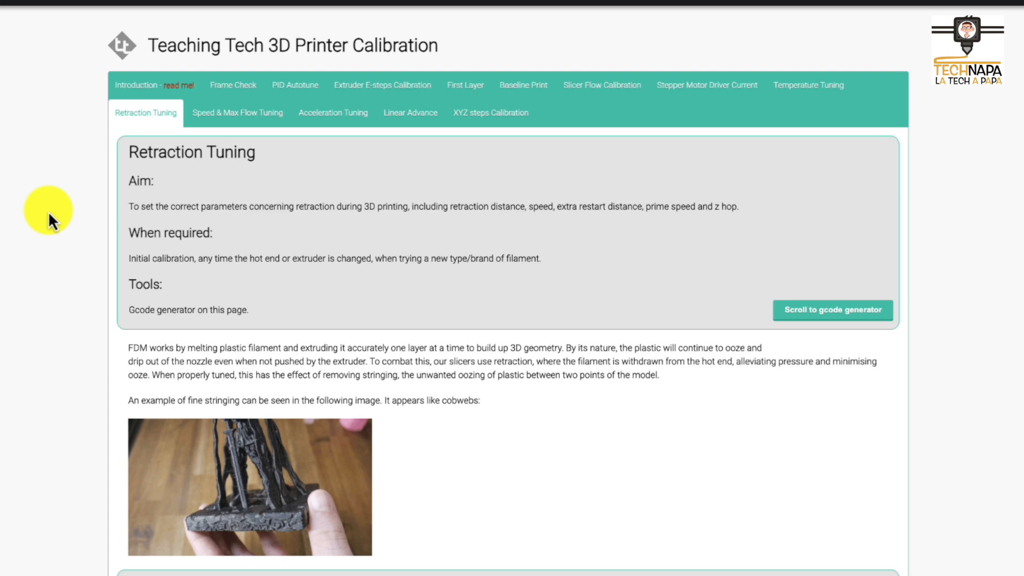
{"action": "scroll", "coordinate": [164, 304], "scroll_direction": "down", "scroll_amount": 10}
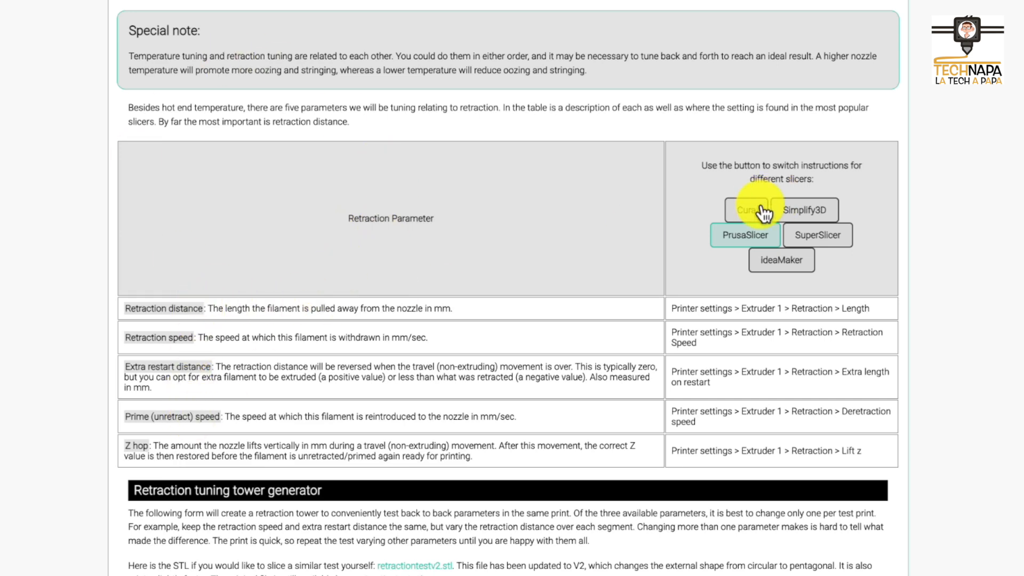
{"action": "left_click", "coordinate": [800, 211]}
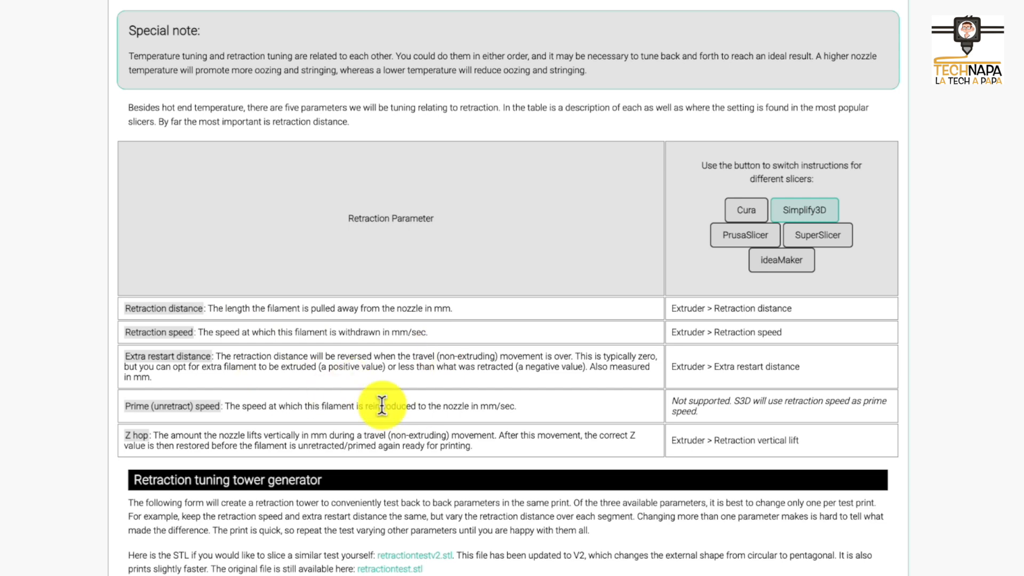
Step: Review the retraction tower generator's settings, the retraction values for segments A to F, and the guide for interpreting the results
{"action": "scroll", "coordinate": [592, 277], "scroll_direction": "down", "scroll_amount": 5}
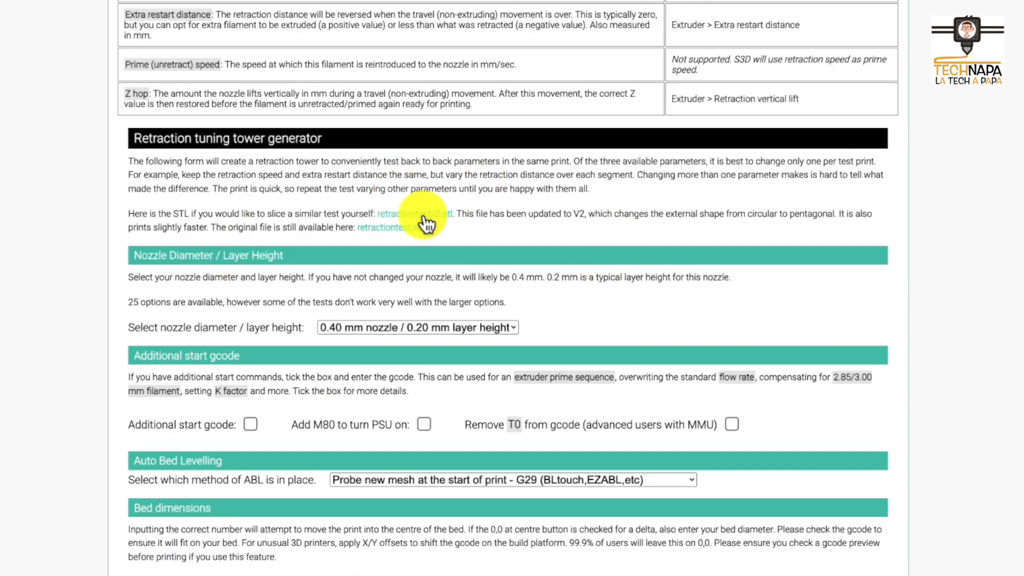
{"action": "scroll", "coordinate": [281, 213], "scroll_direction": "down", "scroll_amount": 3}
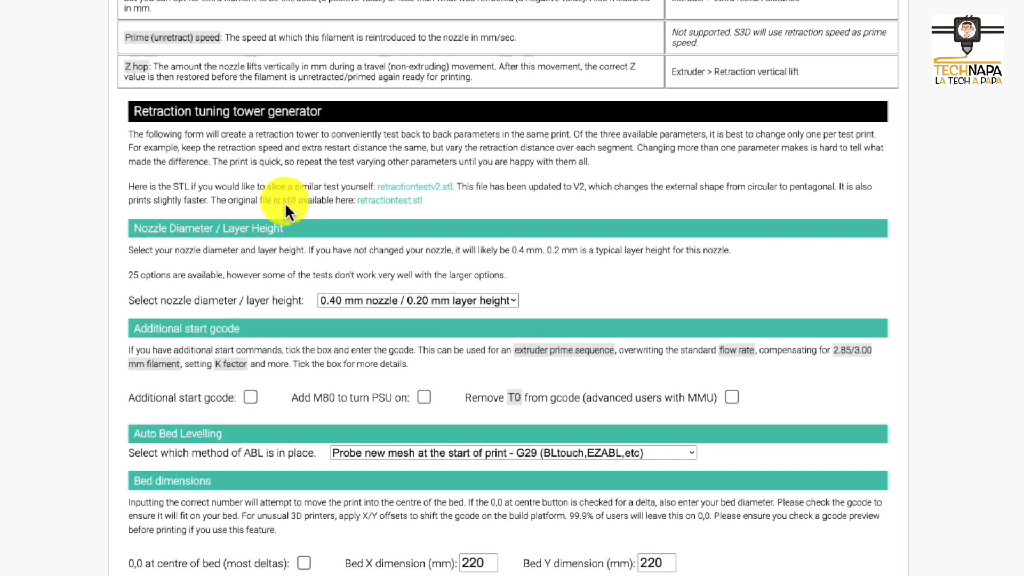
{"action": "scroll", "coordinate": [457, 372], "scroll_direction": "down", "scroll_amount": 10}
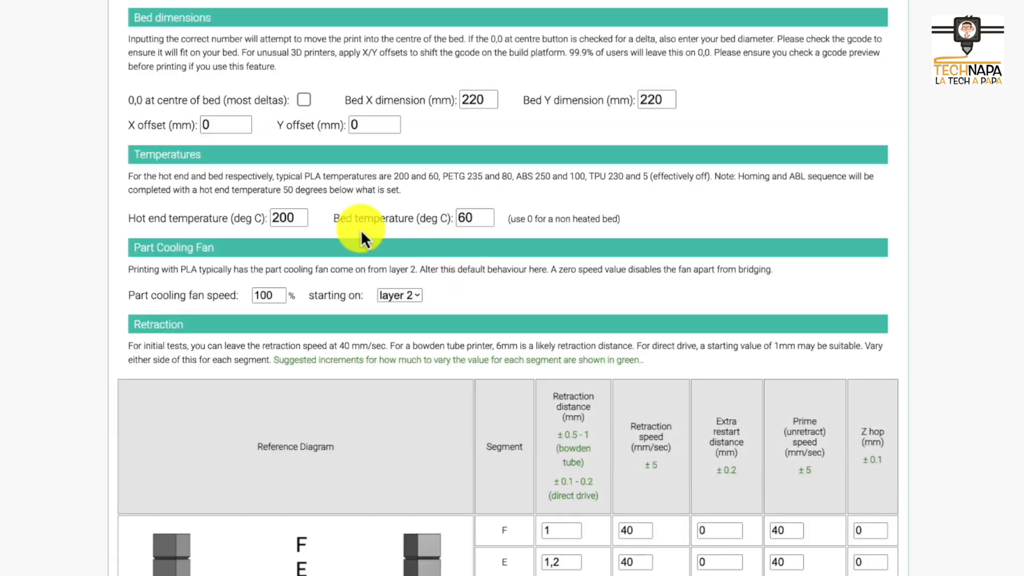
{"action": "scroll", "coordinate": [256, 171], "scroll_direction": "up", "scroll_amount": 2}
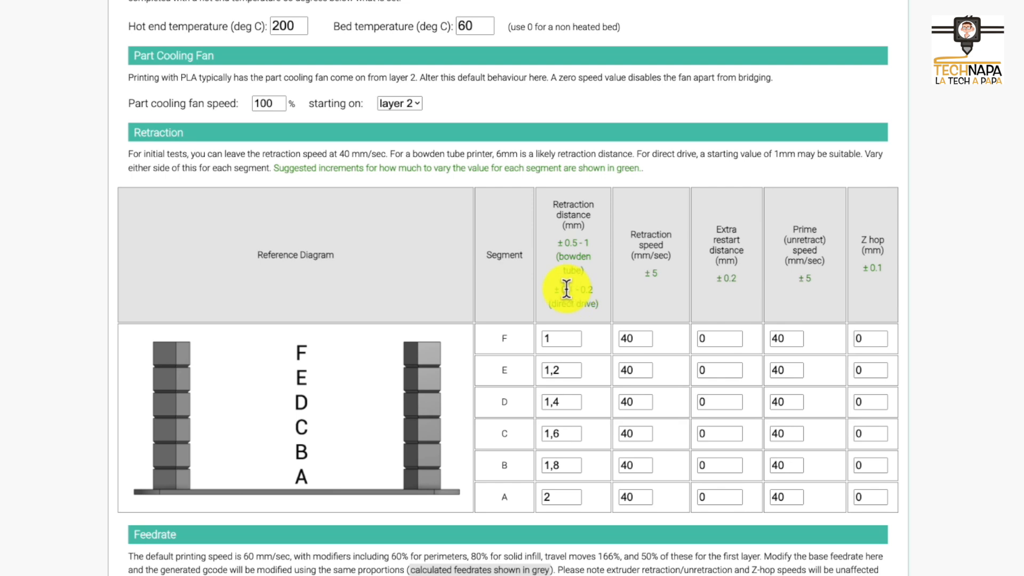
{"action": "scroll", "coordinate": [551, 406], "scroll_direction": "down", "scroll_amount": 1}
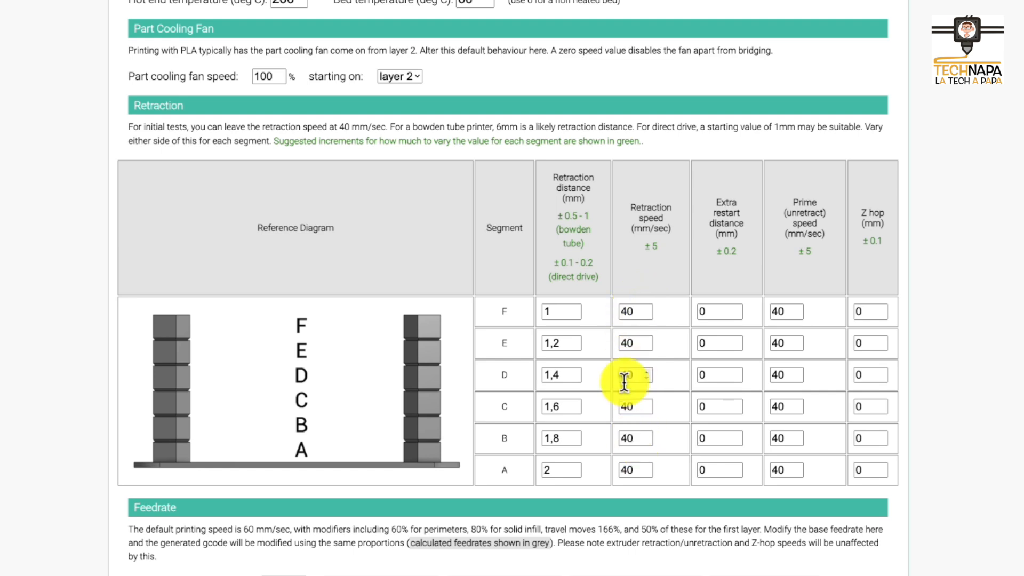
{"action": "scroll", "coordinate": [624, 382], "scroll_direction": "down", "scroll_amount": 2}
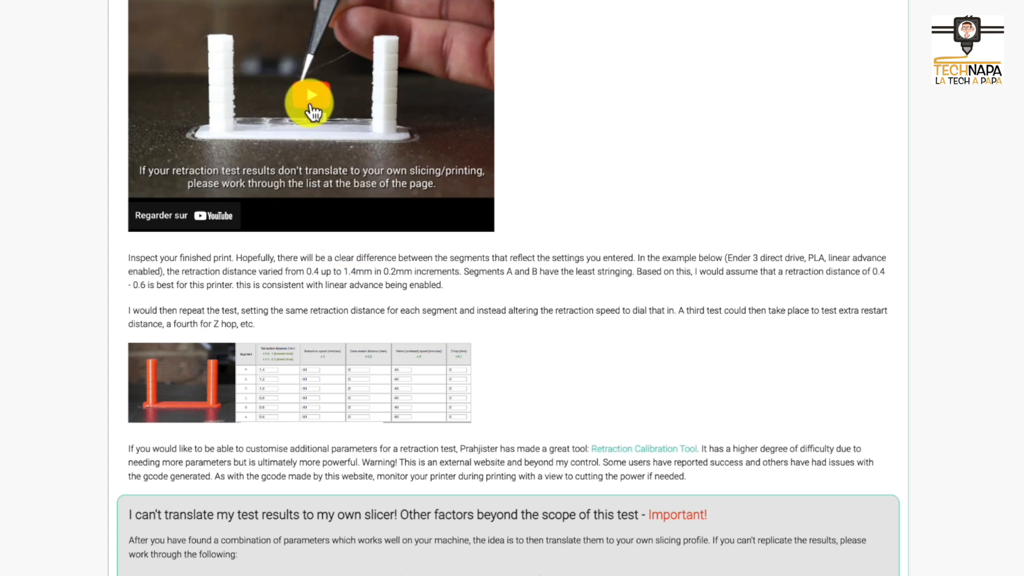
{"action": "scroll", "coordinate": [425, 183], "scroll_direction": "down", "scroll_amount": 2}
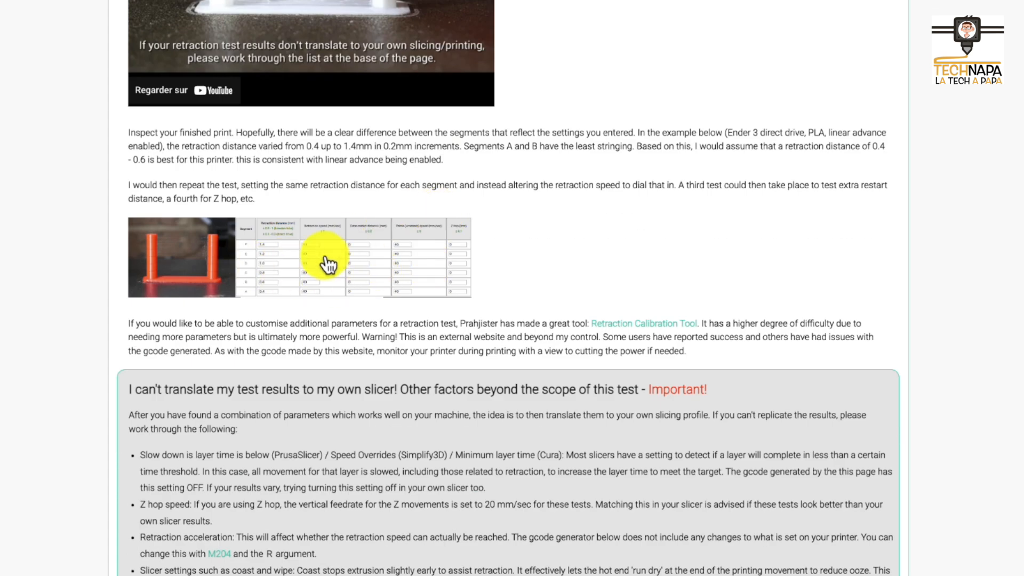
Step: Open the Speed & Max Flow Tuning page and skim its M220 test explanation, firmware limits and introduction
{"action": "scroll", "coordinate": [285, 283], "scroll_direction": "up", "scroll_amount": 1}
{"action": "scroll", "coordinate": [265, 376], "scroll_direction": "down", "scroll_amount": 1}
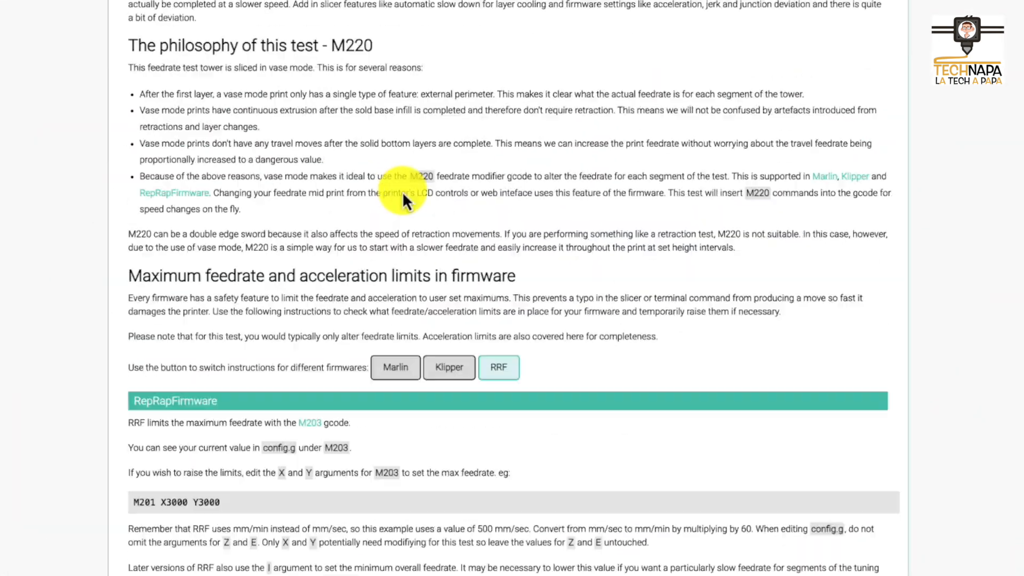
{"action": "scroll", "coordinate": [402, 191], "scroll_direction": "up", "scroll_amount": 6}
{"action": "scroll", "coordinate": [392, 174], "scroll_direction": "up", "scroll_amount": 8}
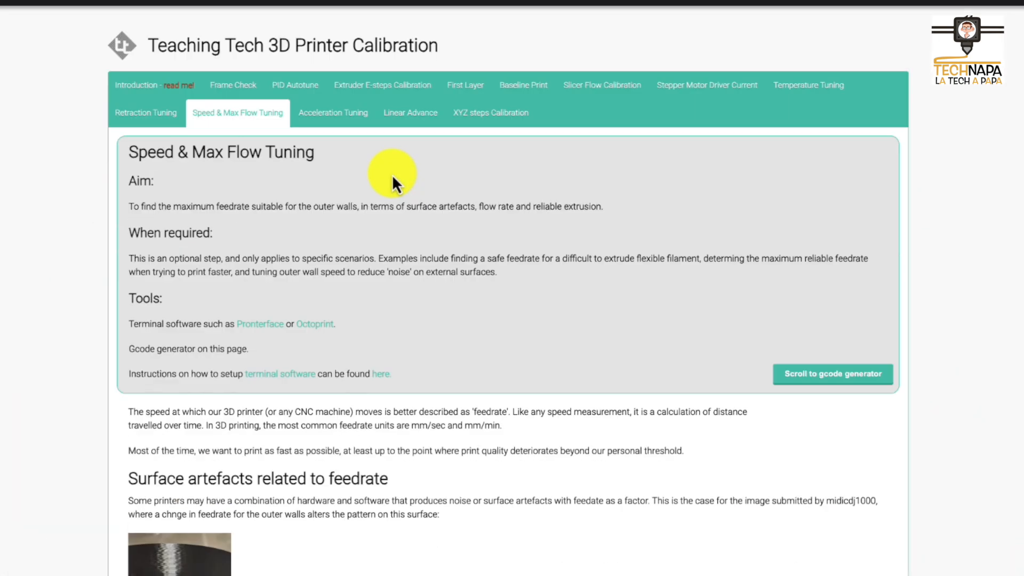
Step: Open the Acceleration Tuning page and skim its ghosting example, video guide and tuning tower generator
{"action": "left_click", "coordinate": [312, 118]}
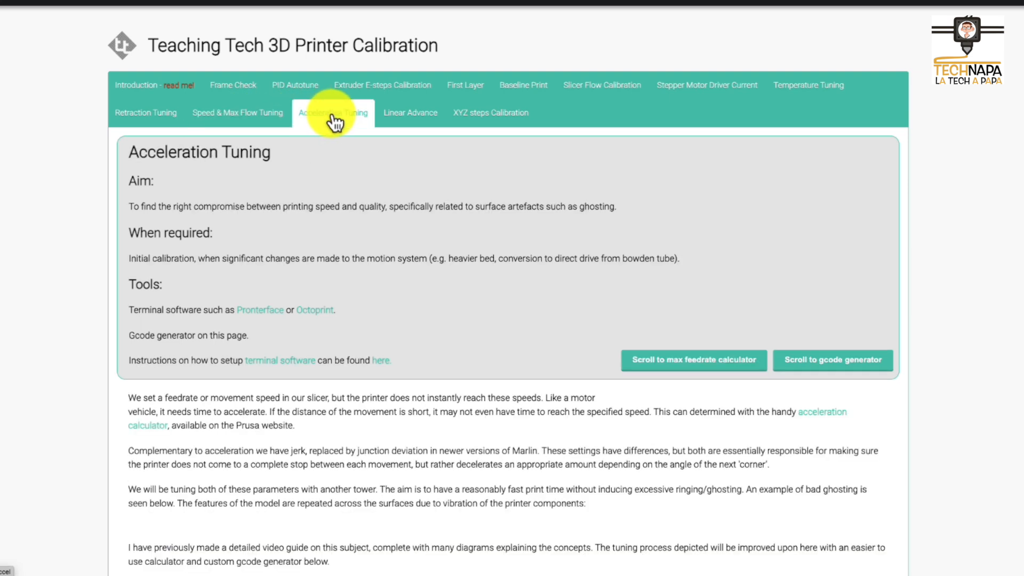
{"action": "scroll", "coordinate": [366, 236], "scroll_direction": "down", "scroll_amount": 7}
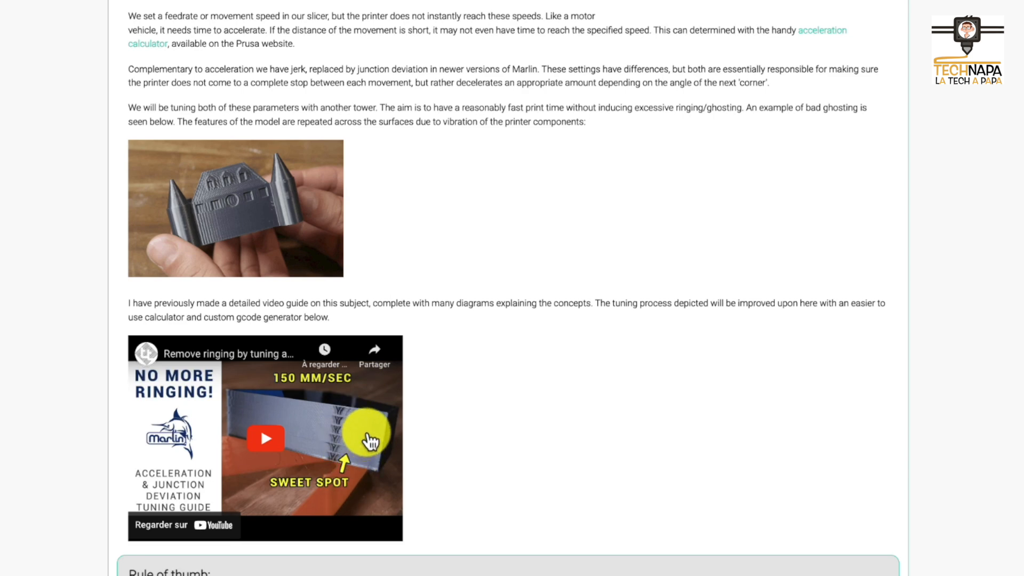
{"action": "scroll", "coordinate": [369, 445], "scroll_direction": "down", "scroll_amount": 8}
{"action": "scroll", "coordinate": [369, 431], "scroll_direction": "down", "scroll_amount": 8}
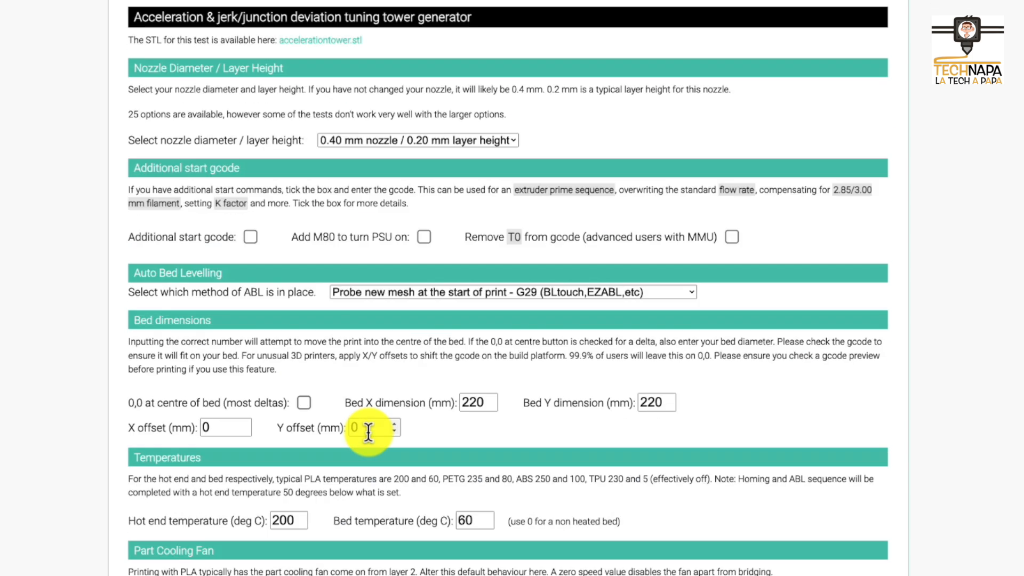
{"action": "scroll", "coordinate": [370, 430], "scroll_direction": "up", "scroll_amount": 20}
{"action": "scroll", "coordinate": [427, 171], "scroll_direction": "up", "scroll_amount": 2}
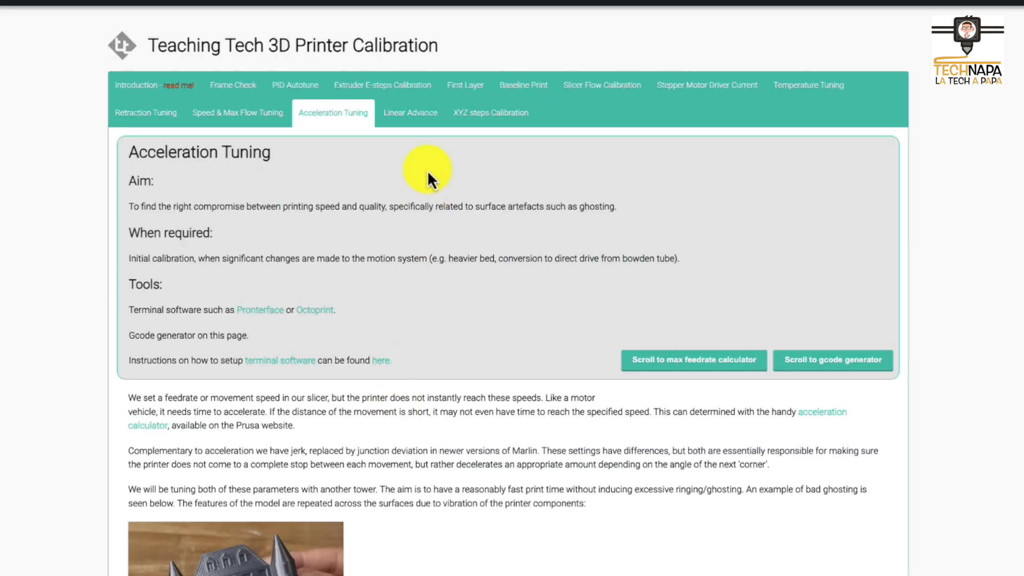
Step: Open the Linear Advance page and skim its aim, requirements and tuning guide
{"action": "left_click", "coordinate": [411, 109]}
{"action": "scroll", "coordinate": [495, 237], "scroll_direction": "down", "scroll_amount": 1}
{"action": "scroll", "coordinate": [480, 222], "scroll_direction": "up", "scroll_amount": 5}
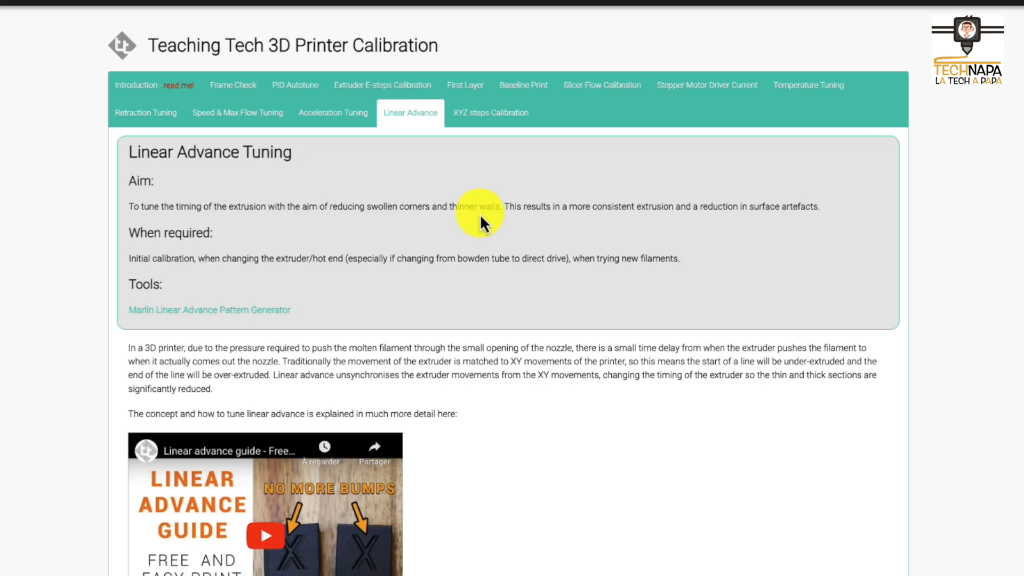
{"action": "scroll", "coordinate": [474, 213], "scroll_direction": "down", "scroll_amount": 15}
{"action": "scroll", "coordinate": [510, 230], "scroll_direction": "up", "scroll_amount": 17}
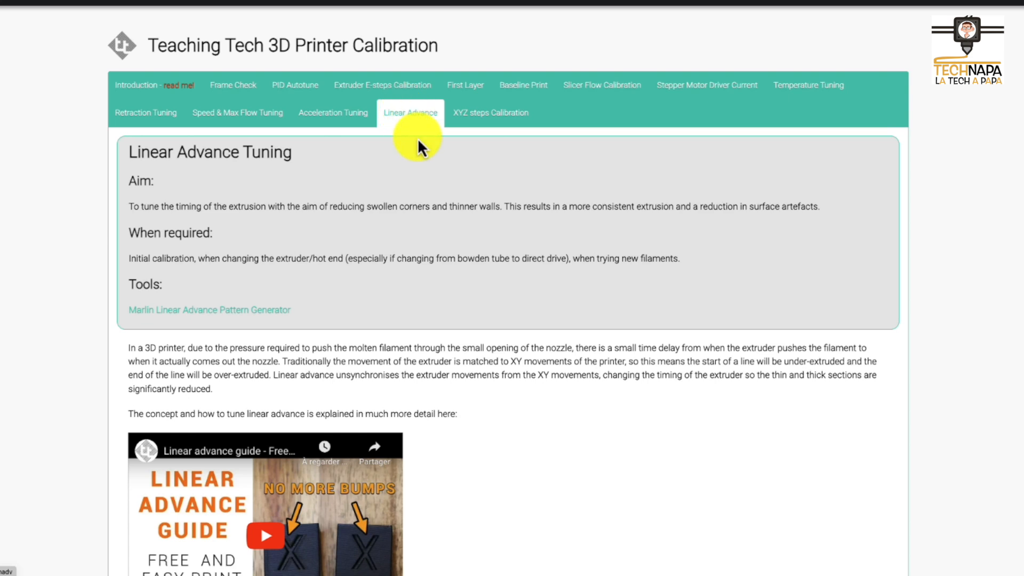
Step: Return to the Acceleration Tuning page, view the ghosting example photo enlarged and close it
{"action": "left_click", "coordinate": [318, 114]}
{"action": "scroll", "coordinate": [288, 341], "scroll_direction": "down", "scroll_amount": 5}
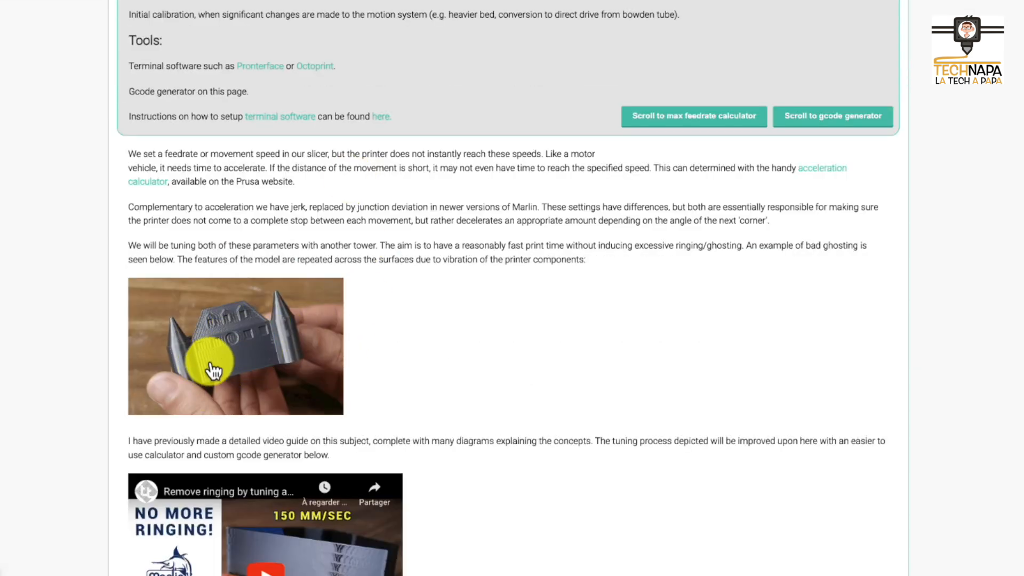
{"action": "left_click", "coordinate": [251, 354]}
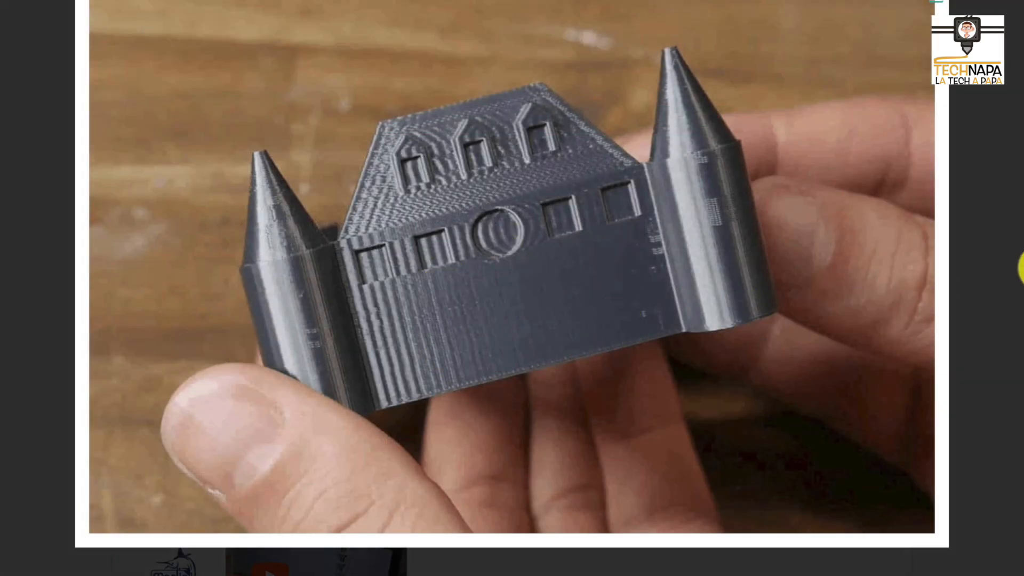
{"action": "left_click", "coordinate": [1023, 267]}
{"action": "scroll", "coordinate": [553, 244], "scroll_direction": "down", "scroll_amount": 2}
{"action": "scroll", "coordinate": [500, 255], "scroll_direction": "up", "scroll_amount": 6}
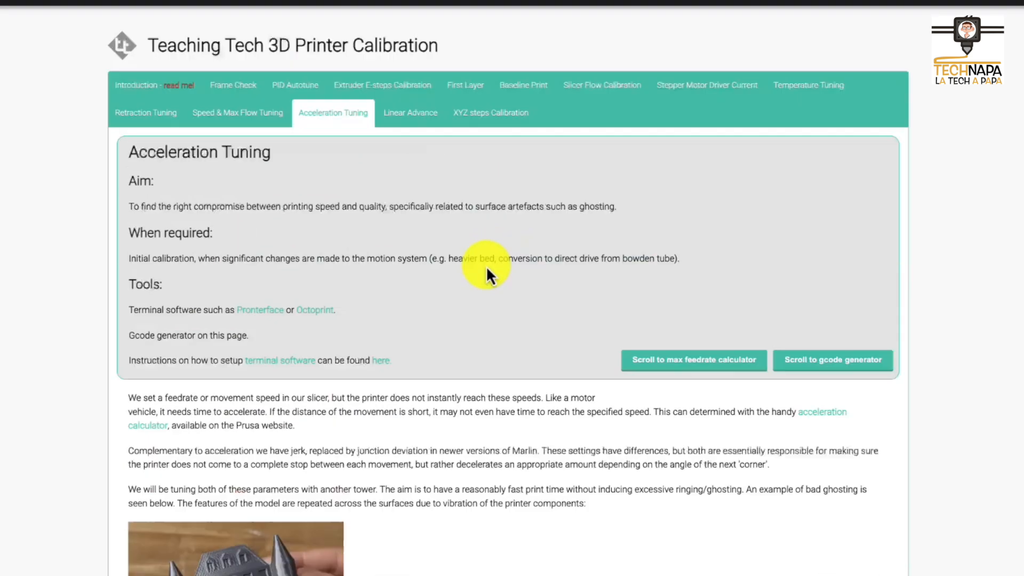
Step: Open the XYZ steps Calibration page and review its advice on measuring printed parts, raw axis movement and dial gauge mounting
{"action": "left_click", "coordinate": [474, 112]}
{"action": "scroll", "coordinate": [517, 149], "scroll_direction": "down", "scroll_amount": 10}
{"action": "scroll", "coordinate": [517, 151], "scroll_direction": "down", "scroll_amount": 9}
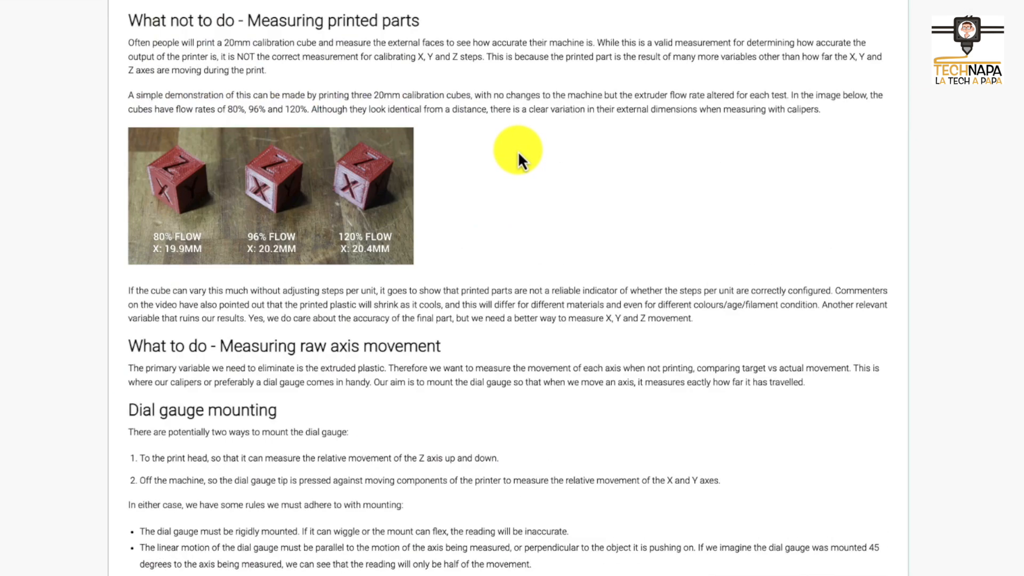